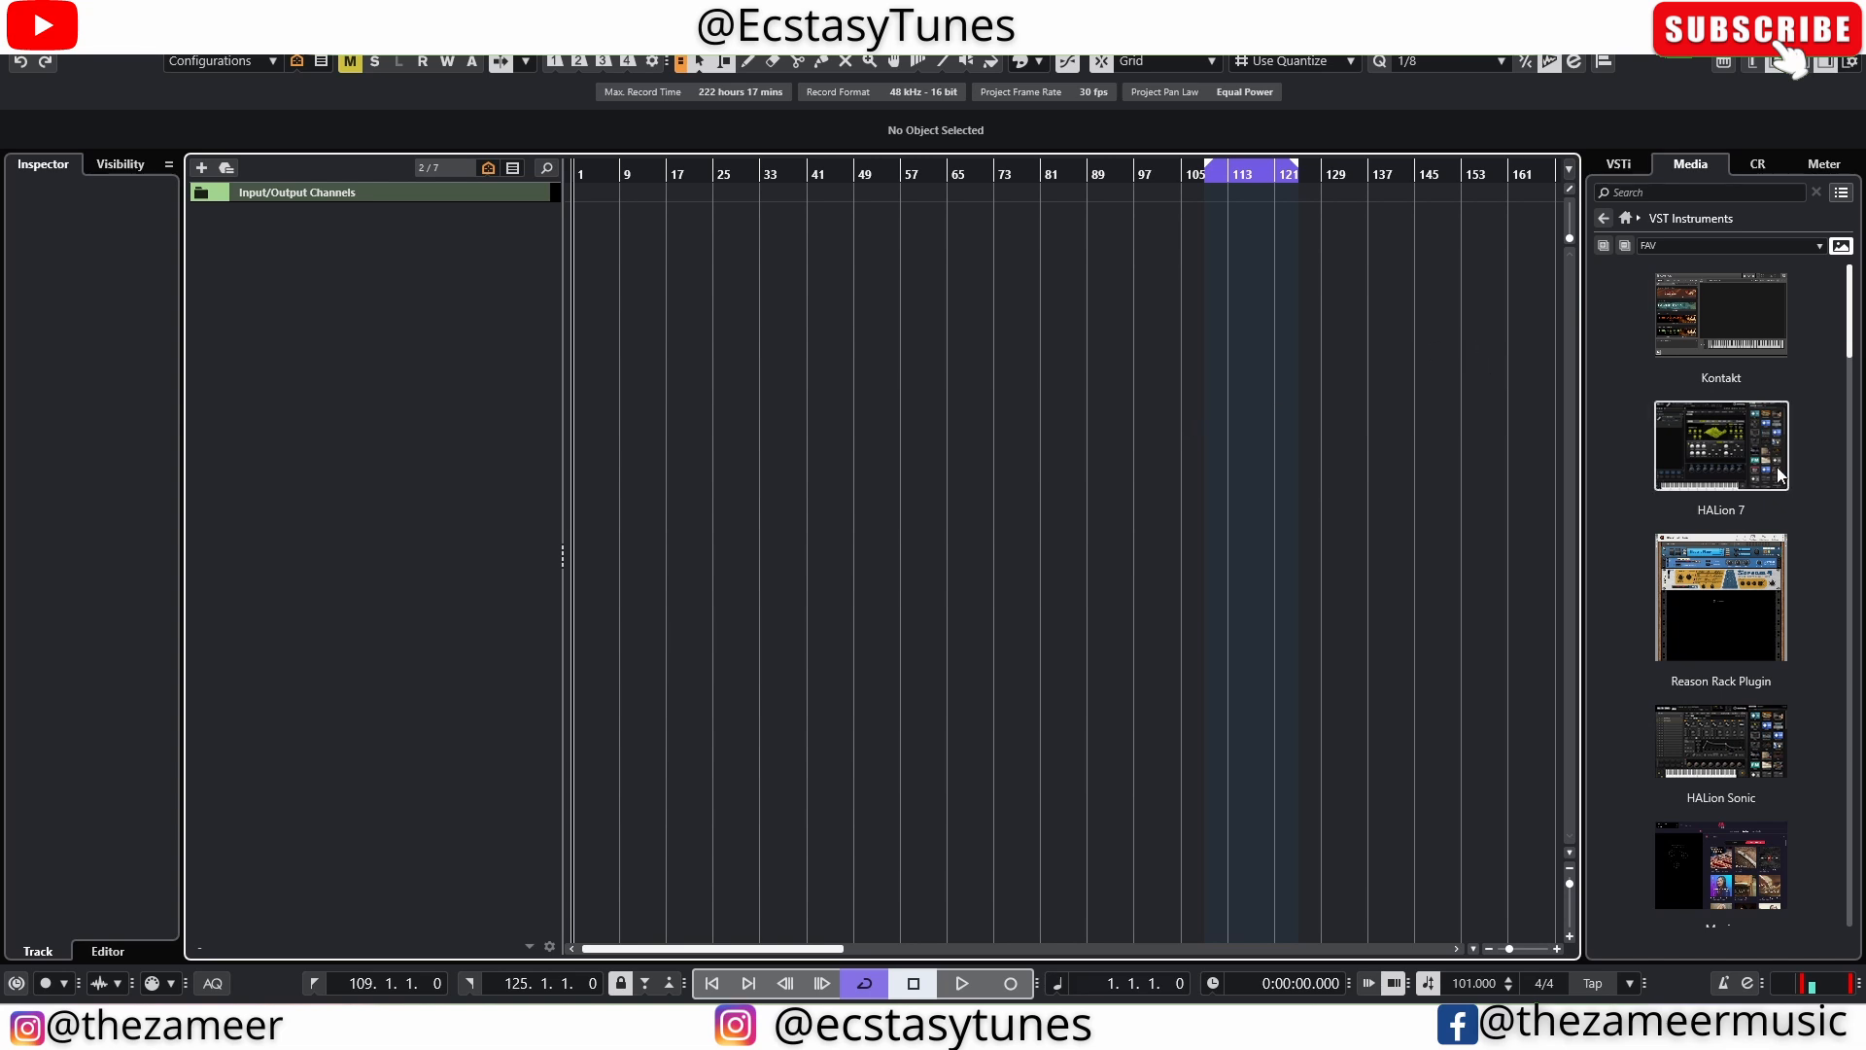
Add a HALion 7 instrument track to the project and start a new Analog Synth program in it
{"action": "left_click_drag", "start_coordinate": [1750, 448], "coordinate": [465, 305]}
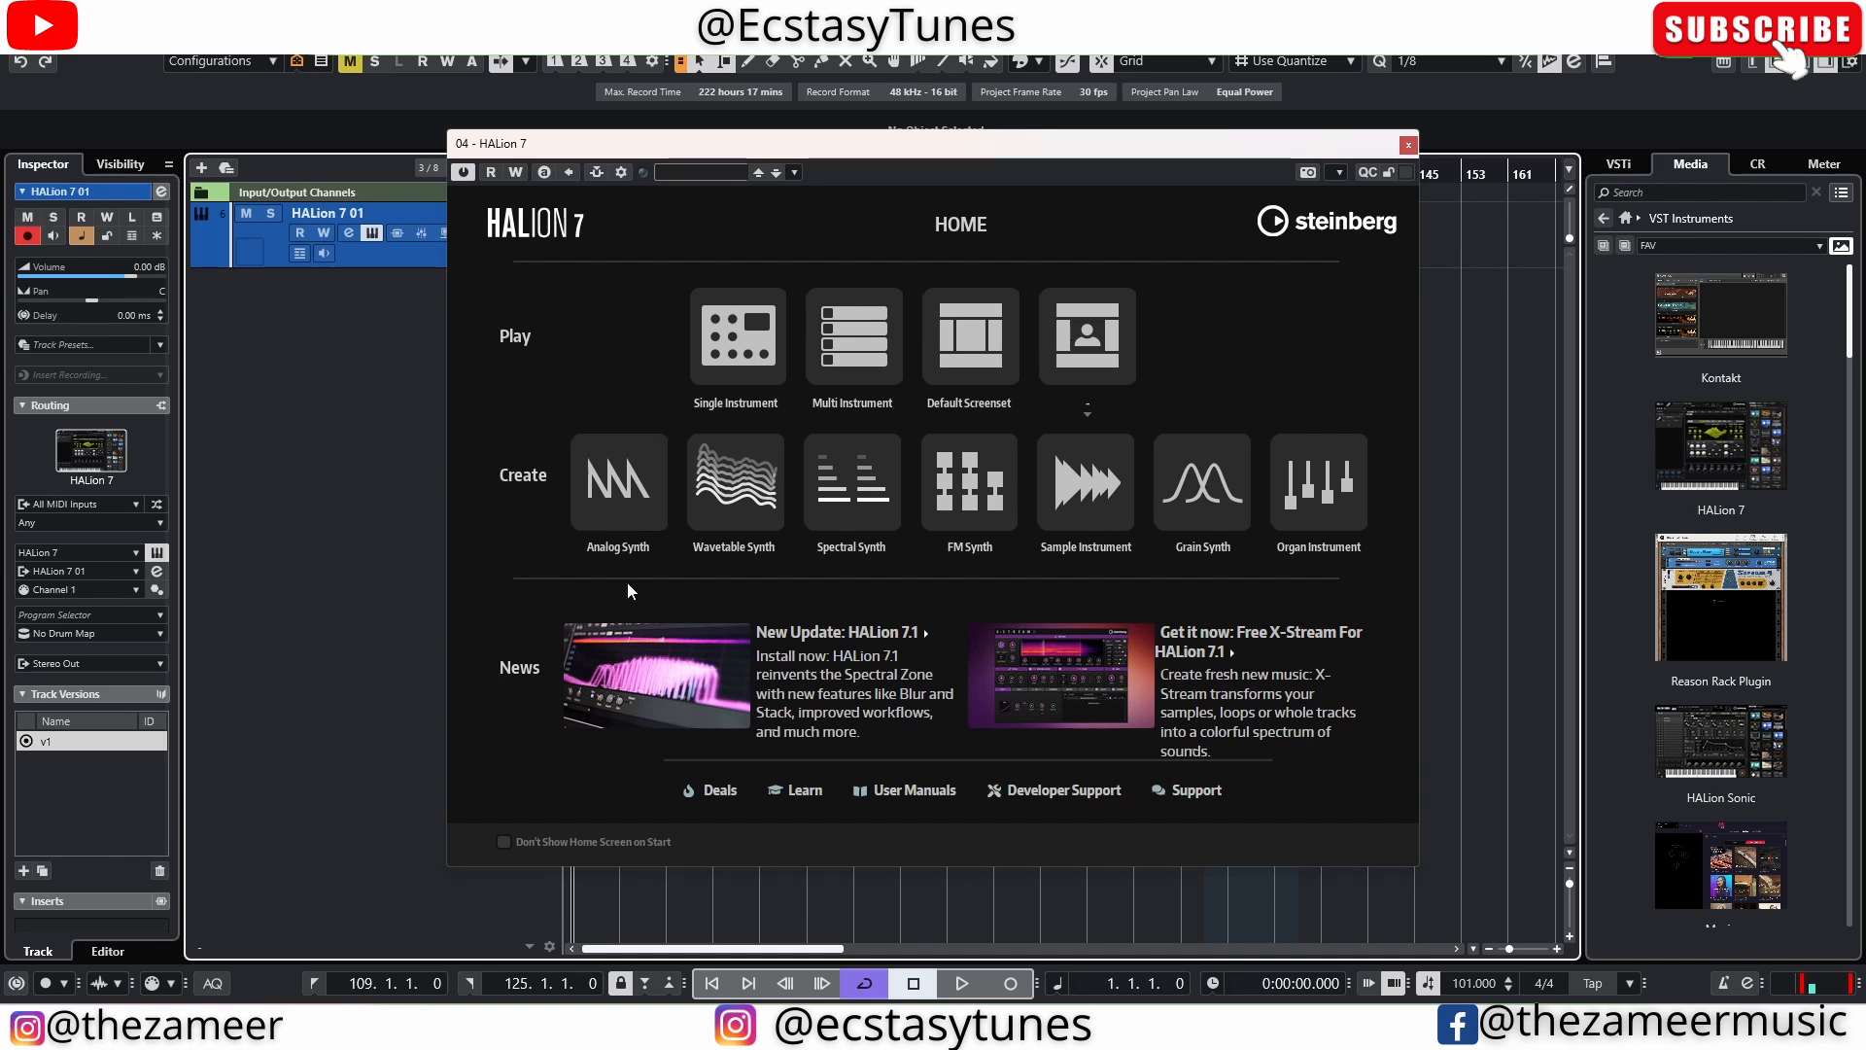
{"action": "left_click", "coordinate": [620, 488]}
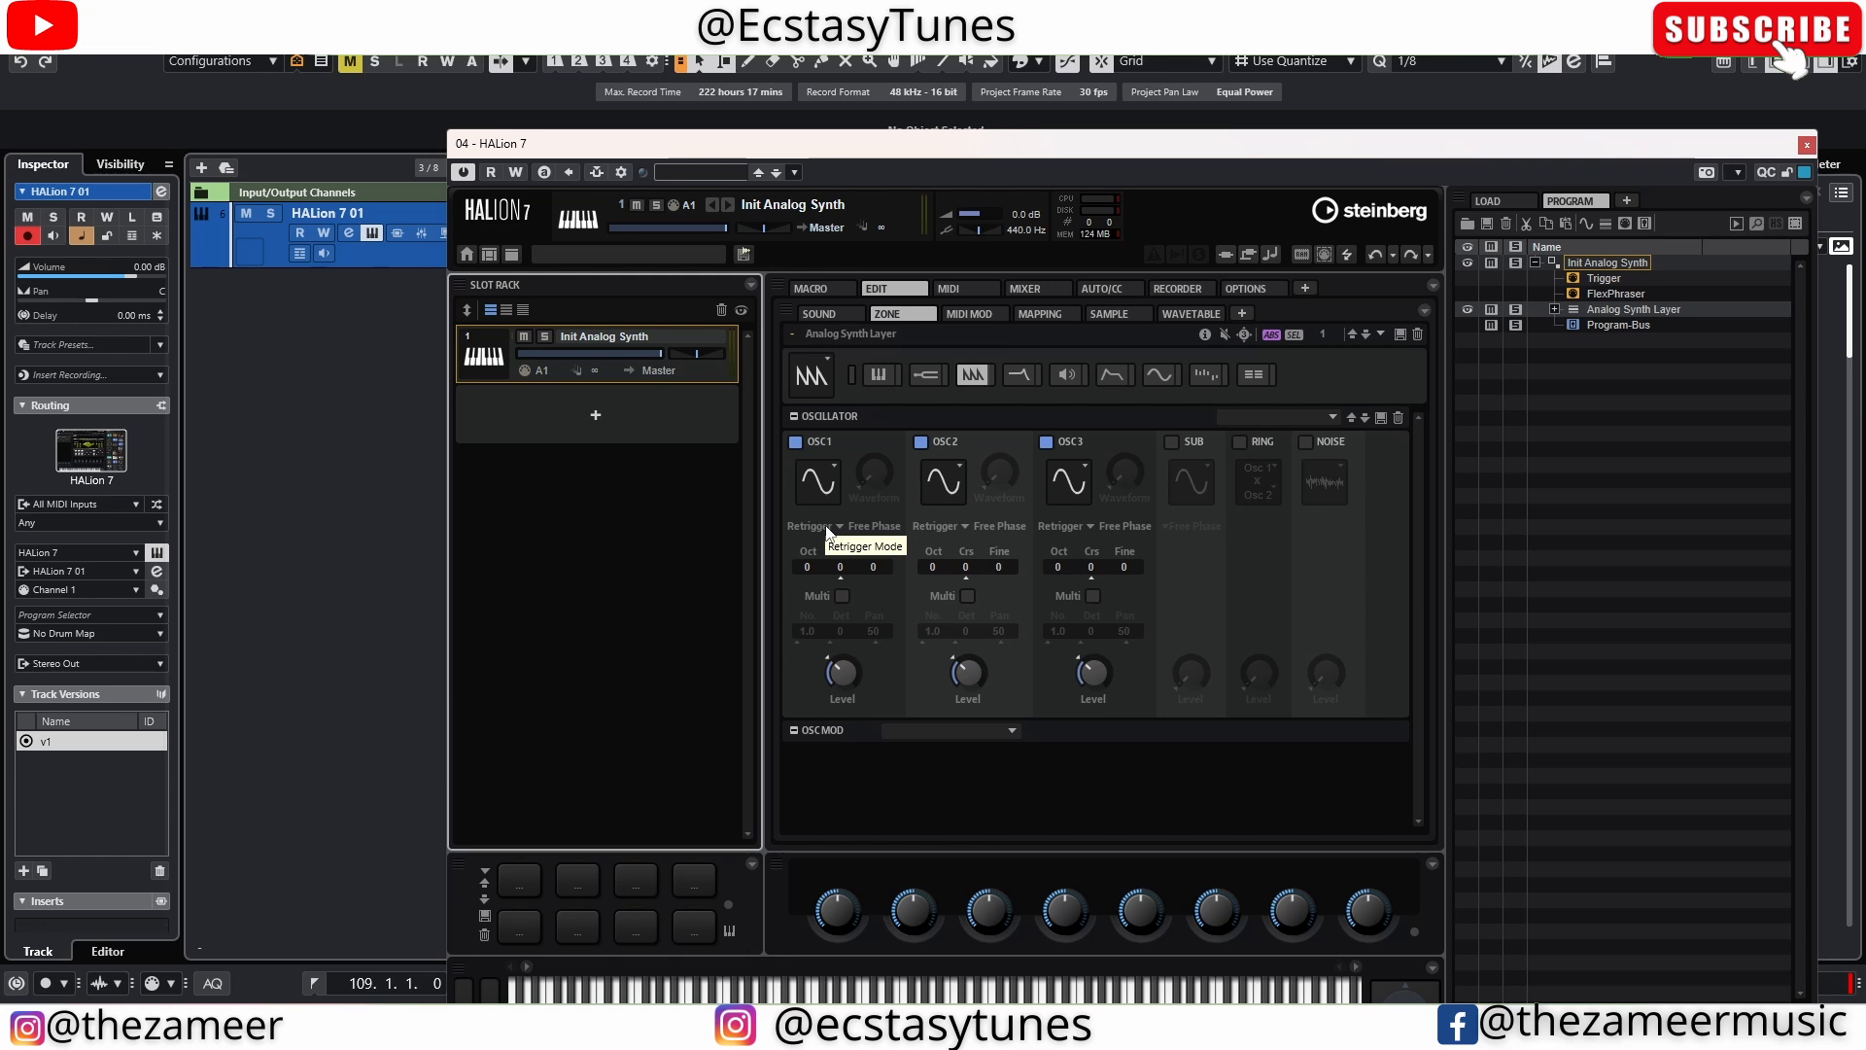
Shape the synth zone's amp envelope with an attack of about 17 ms and a nearly linear release of about 369 ms
{"action": "left_click", "coordinate": [1111, 375]}
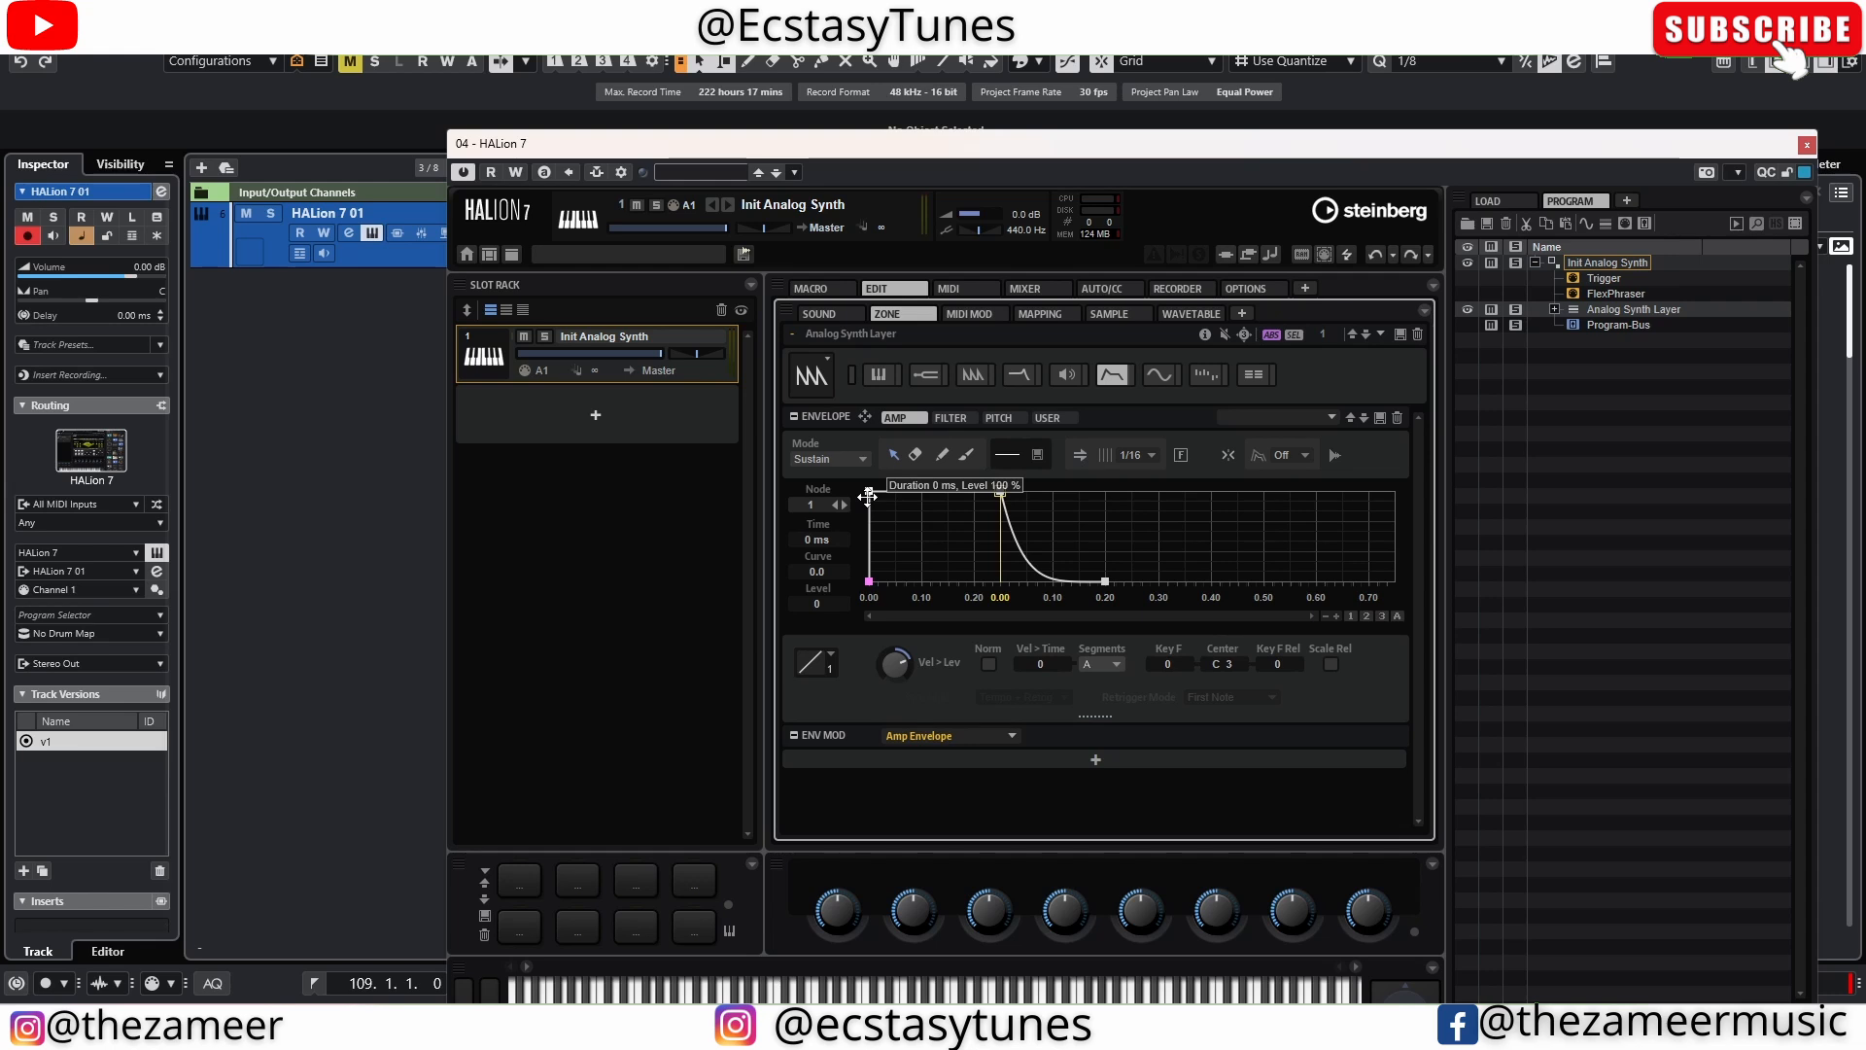
{"action": "left_click_drag", "start_coordinate": [867, 496], "coordinate": [879, 488]}
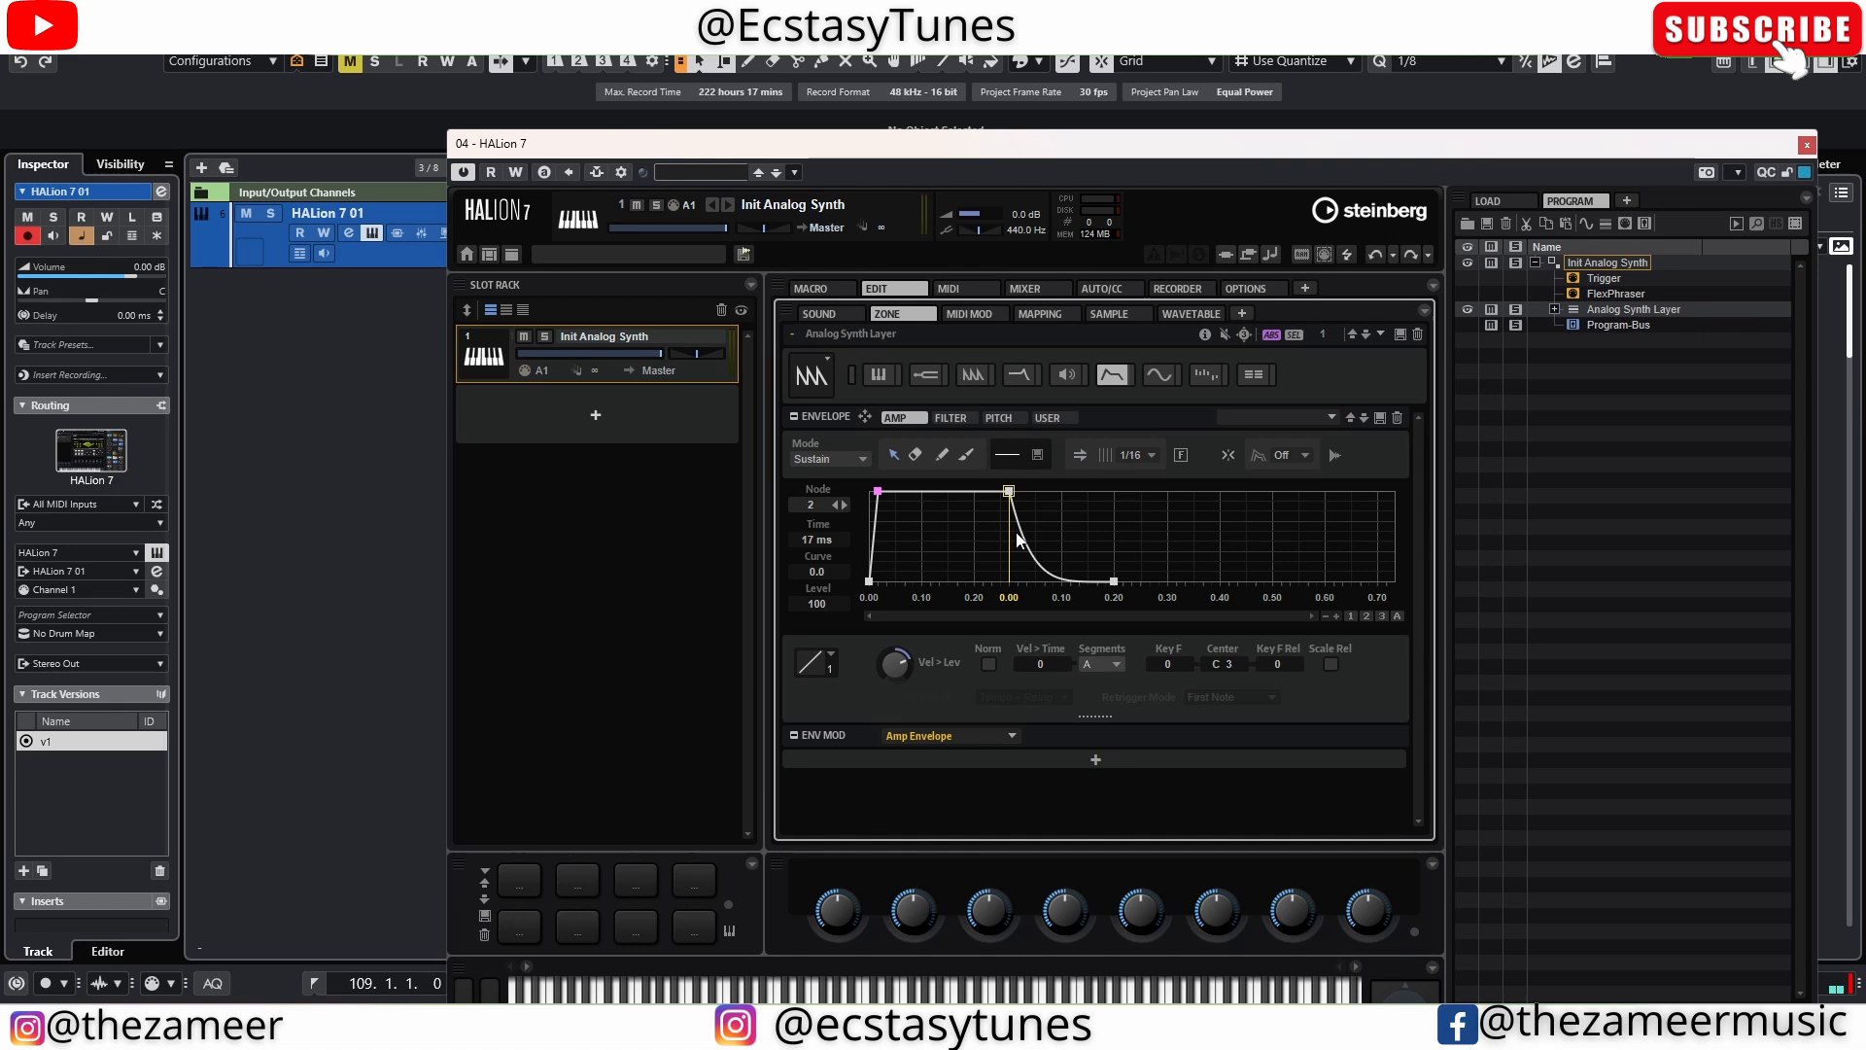
{"action": "left_click_drag", "start_coordinate": [1019, 532], "coordinate": [1063, 497]}
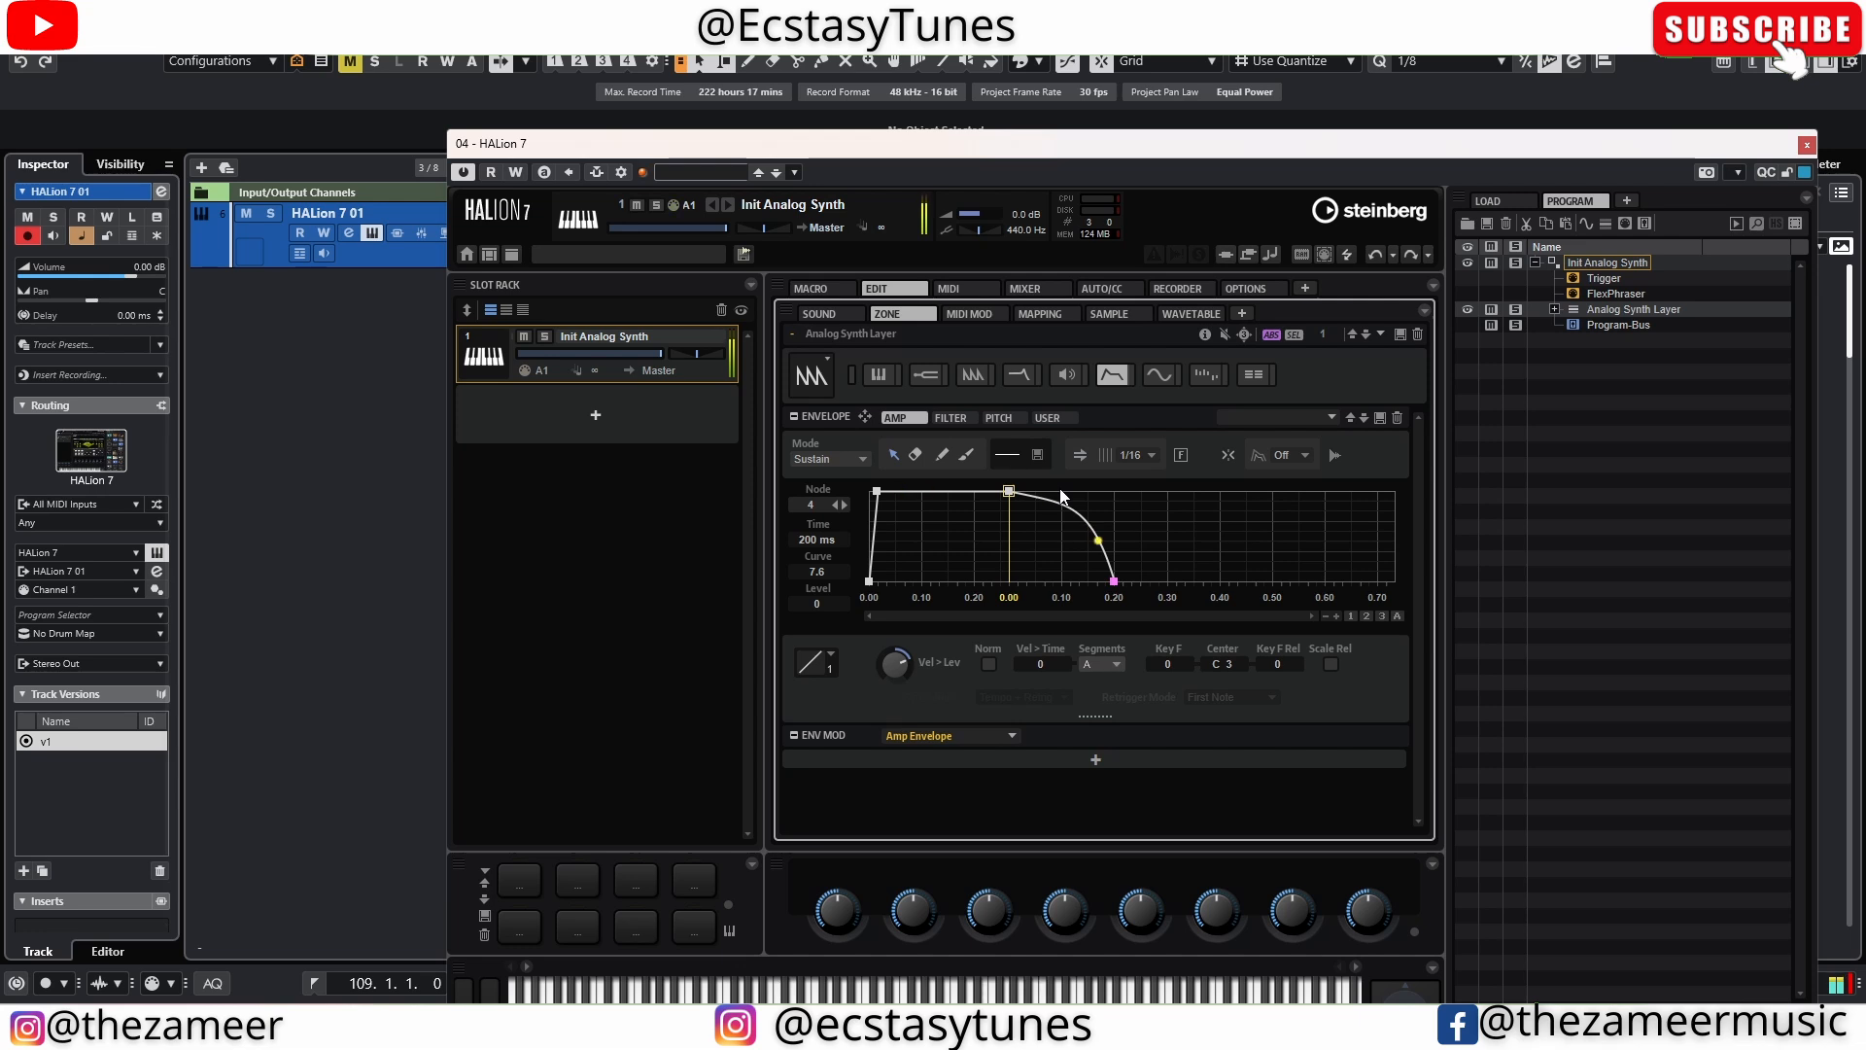
{"action": "left_click_drag", "start_coordinate": [1114, 581], "coordinate": [1192, 581]}
{"action": "left_click_drag", "start_coordinate": [1139, 525], "coordinate": [1129, 532]}
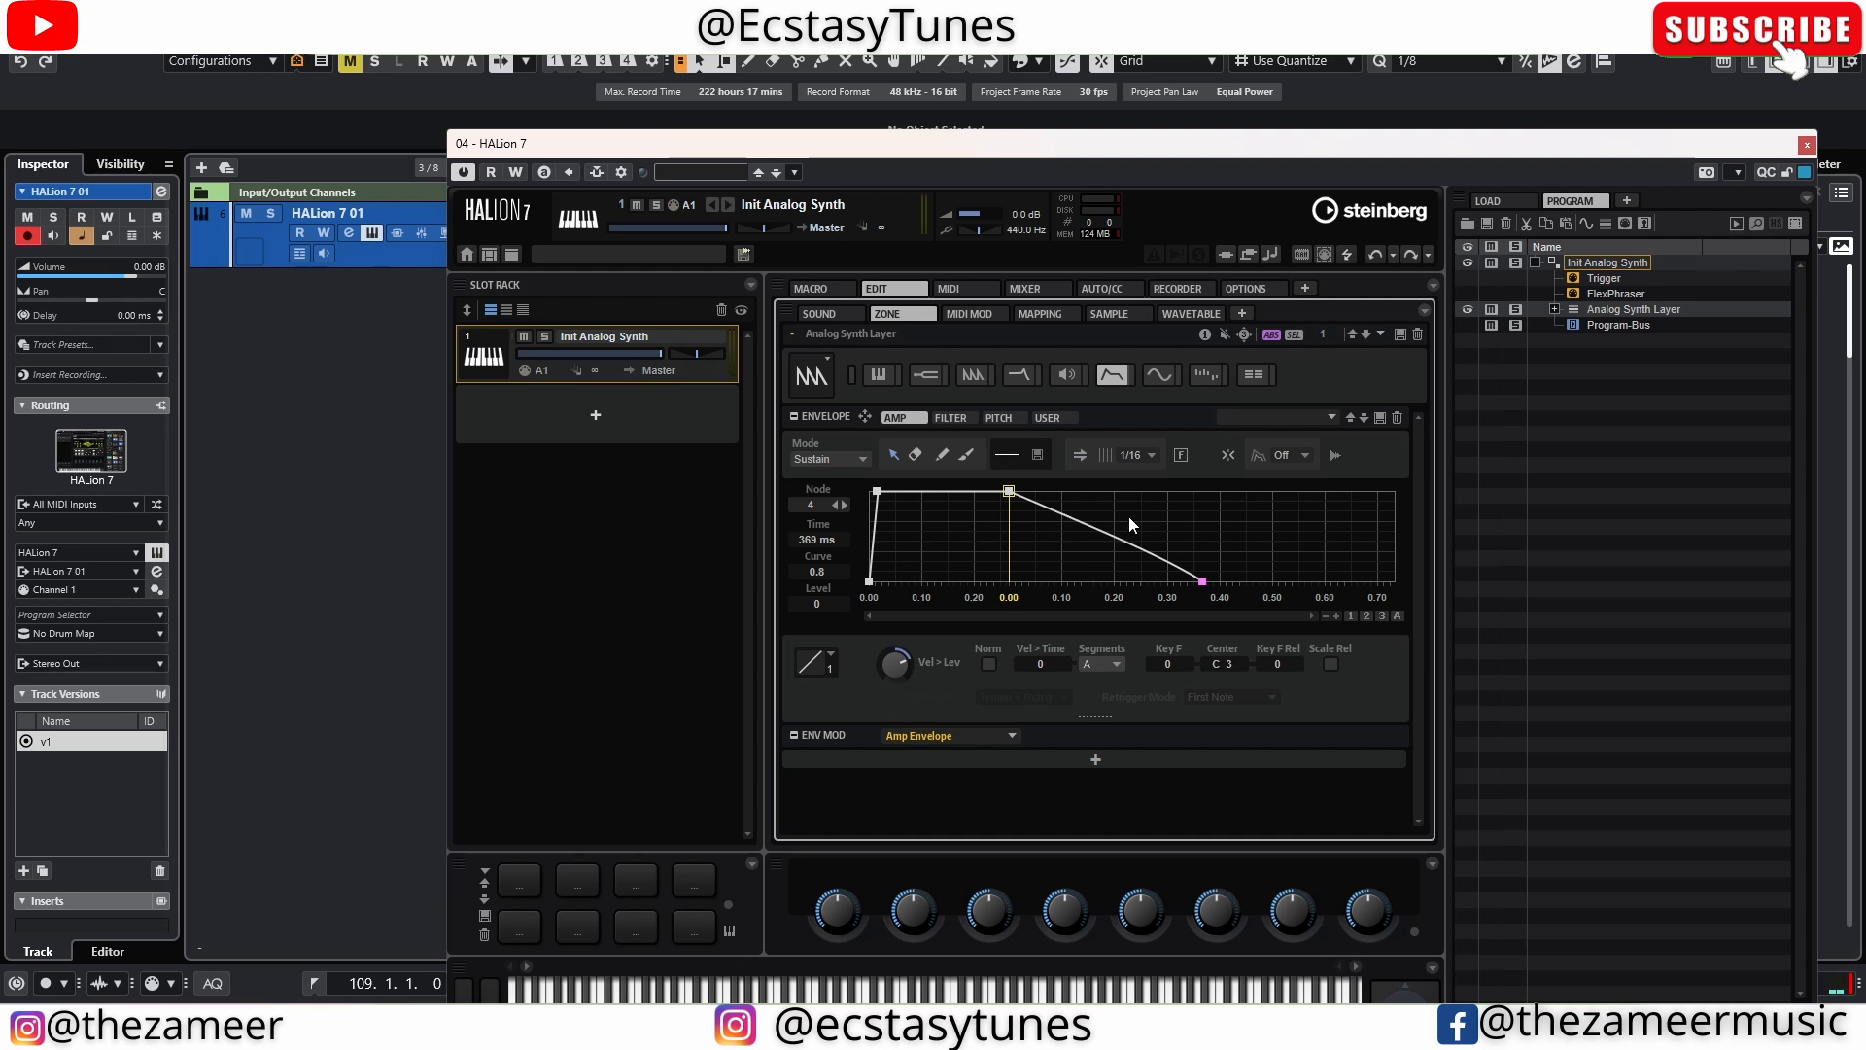
Insert the Reverb effect in the first insert slot of the Init Analog Synth mixer channel
{"action": "left_click", "coordinate": [1032, 290]}
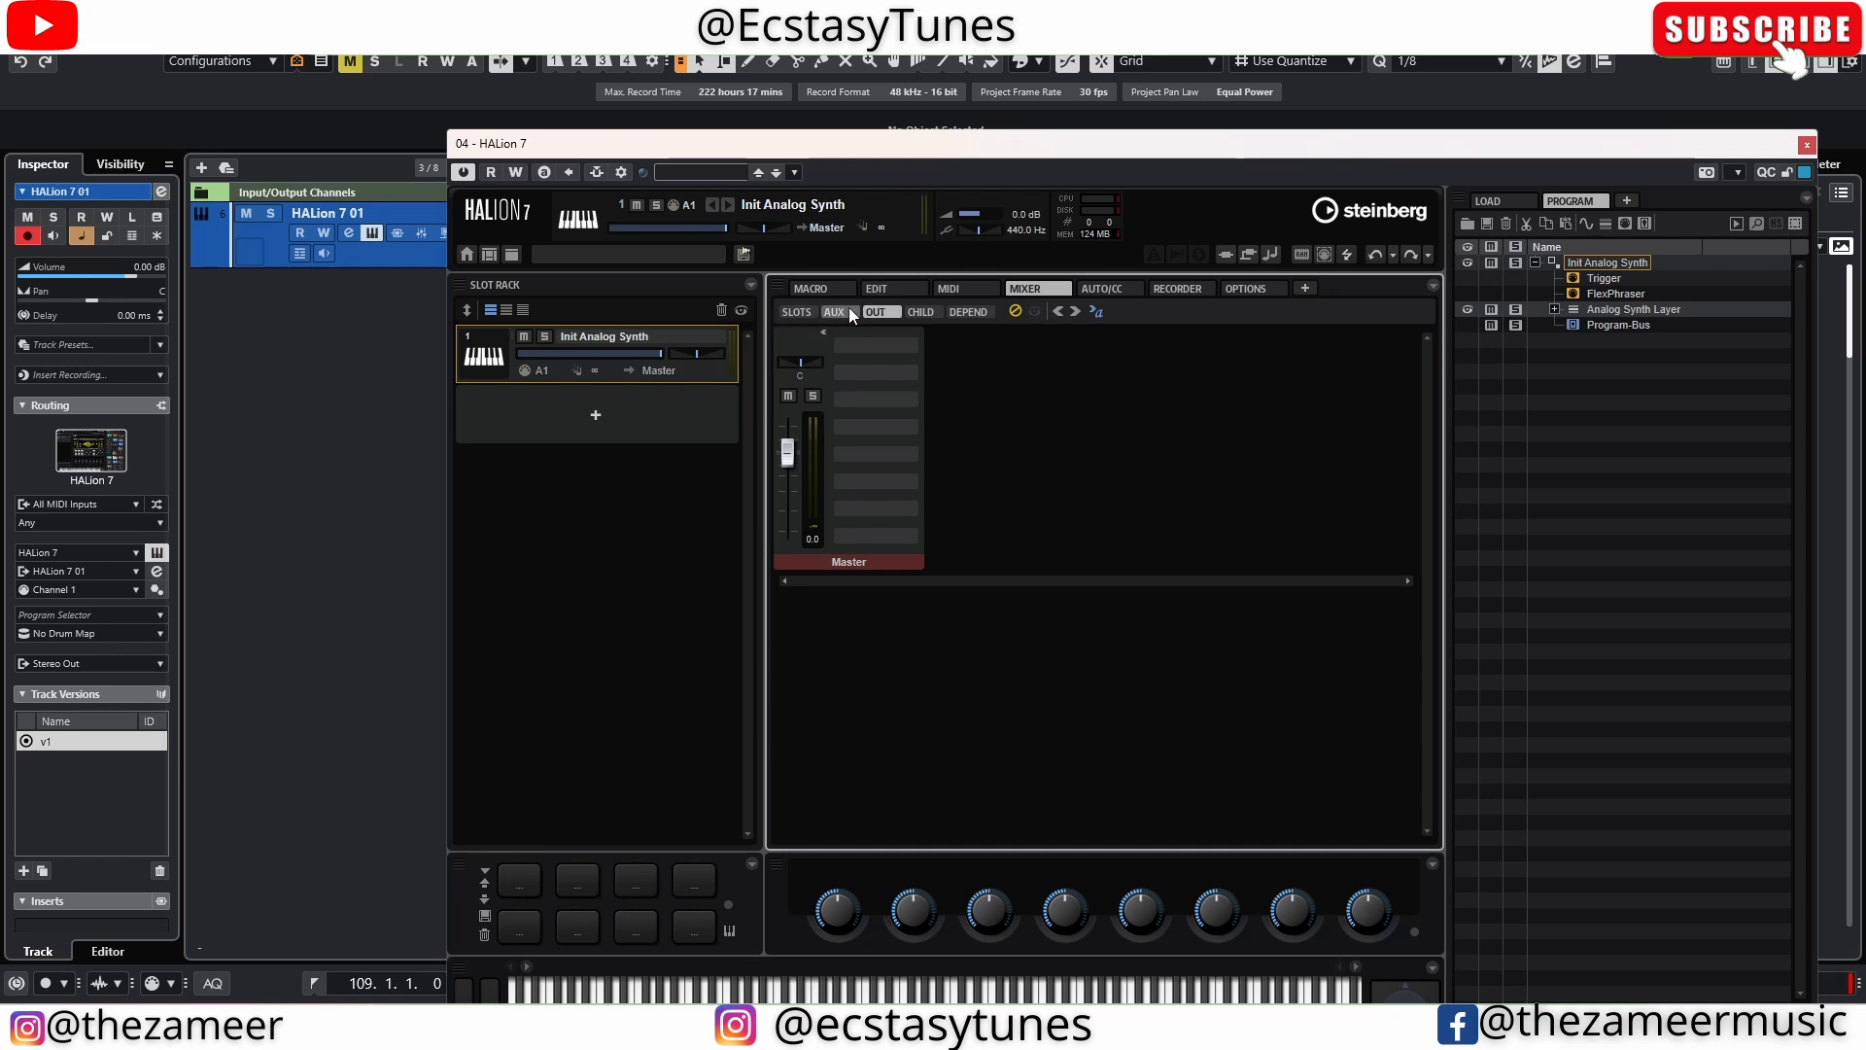
{"action": "left_click", "coordinate": [789, 317]}
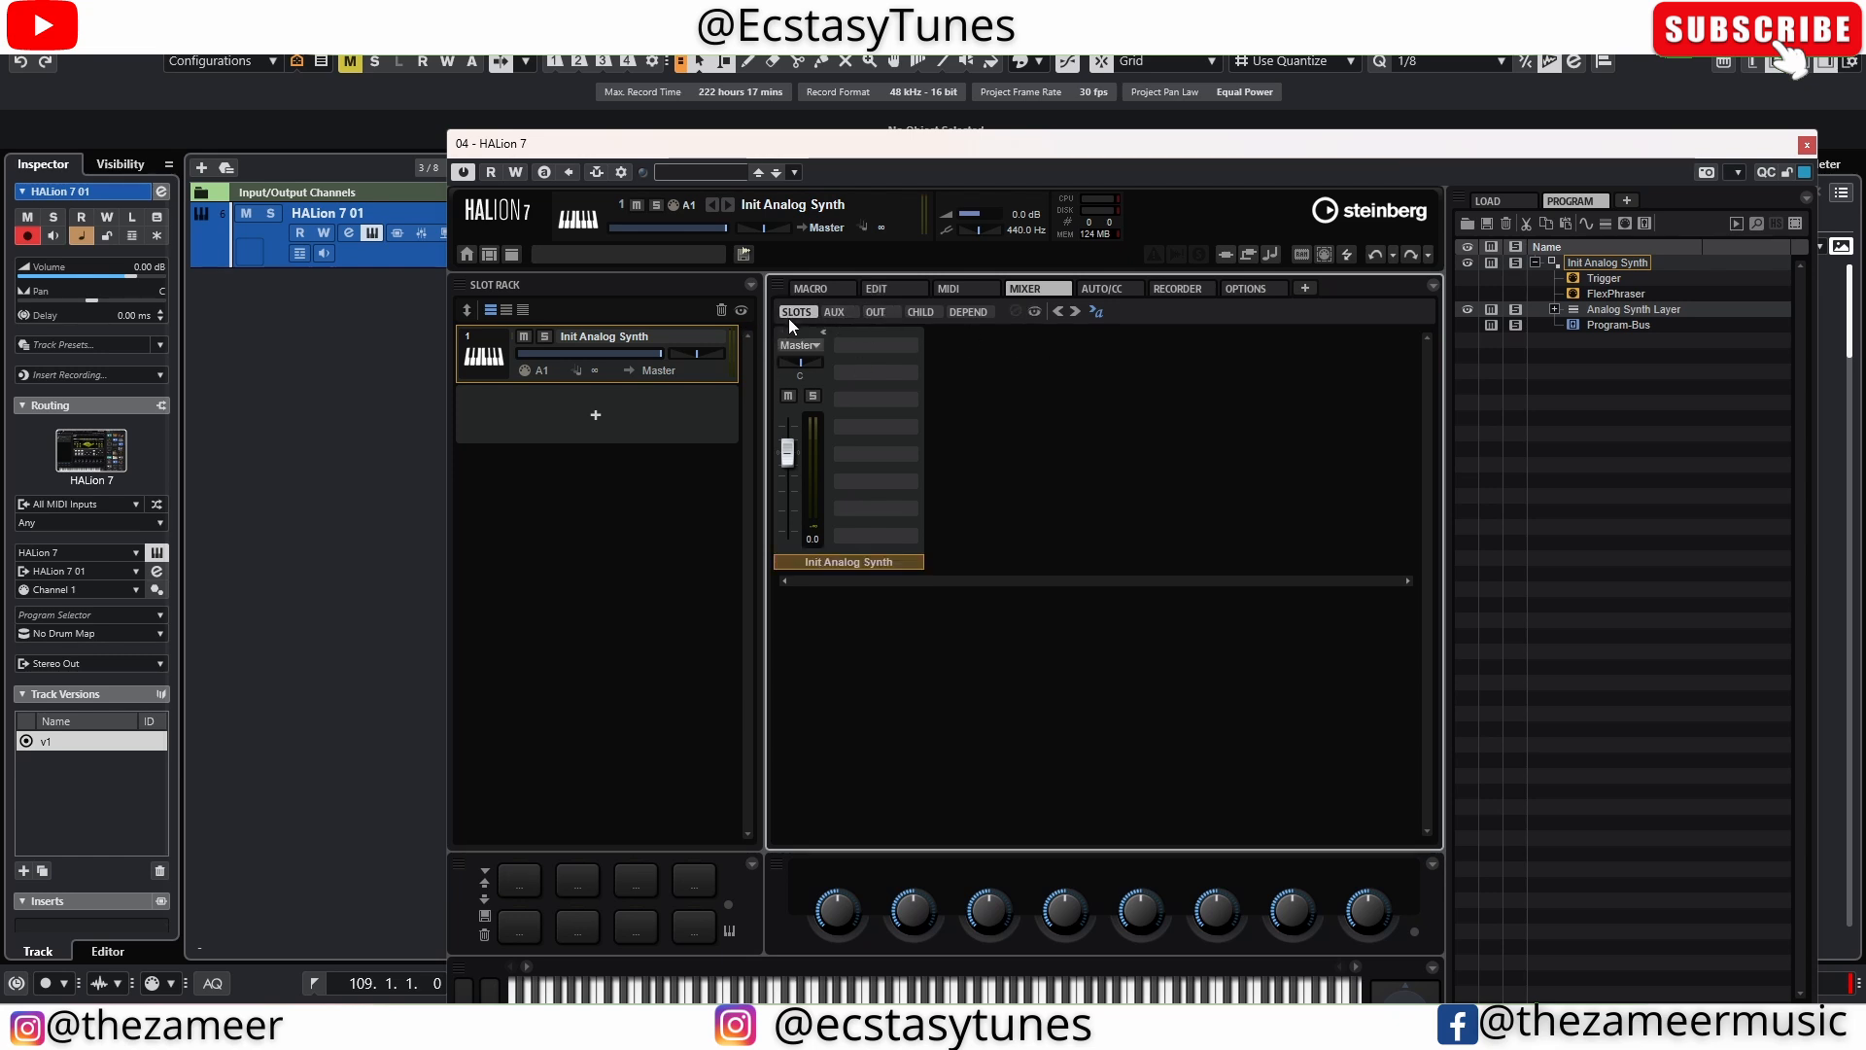
{"action": "left_click", "coordinate": [854, 344]}
{"action": "left_click", "coordinate": [885, 435]}
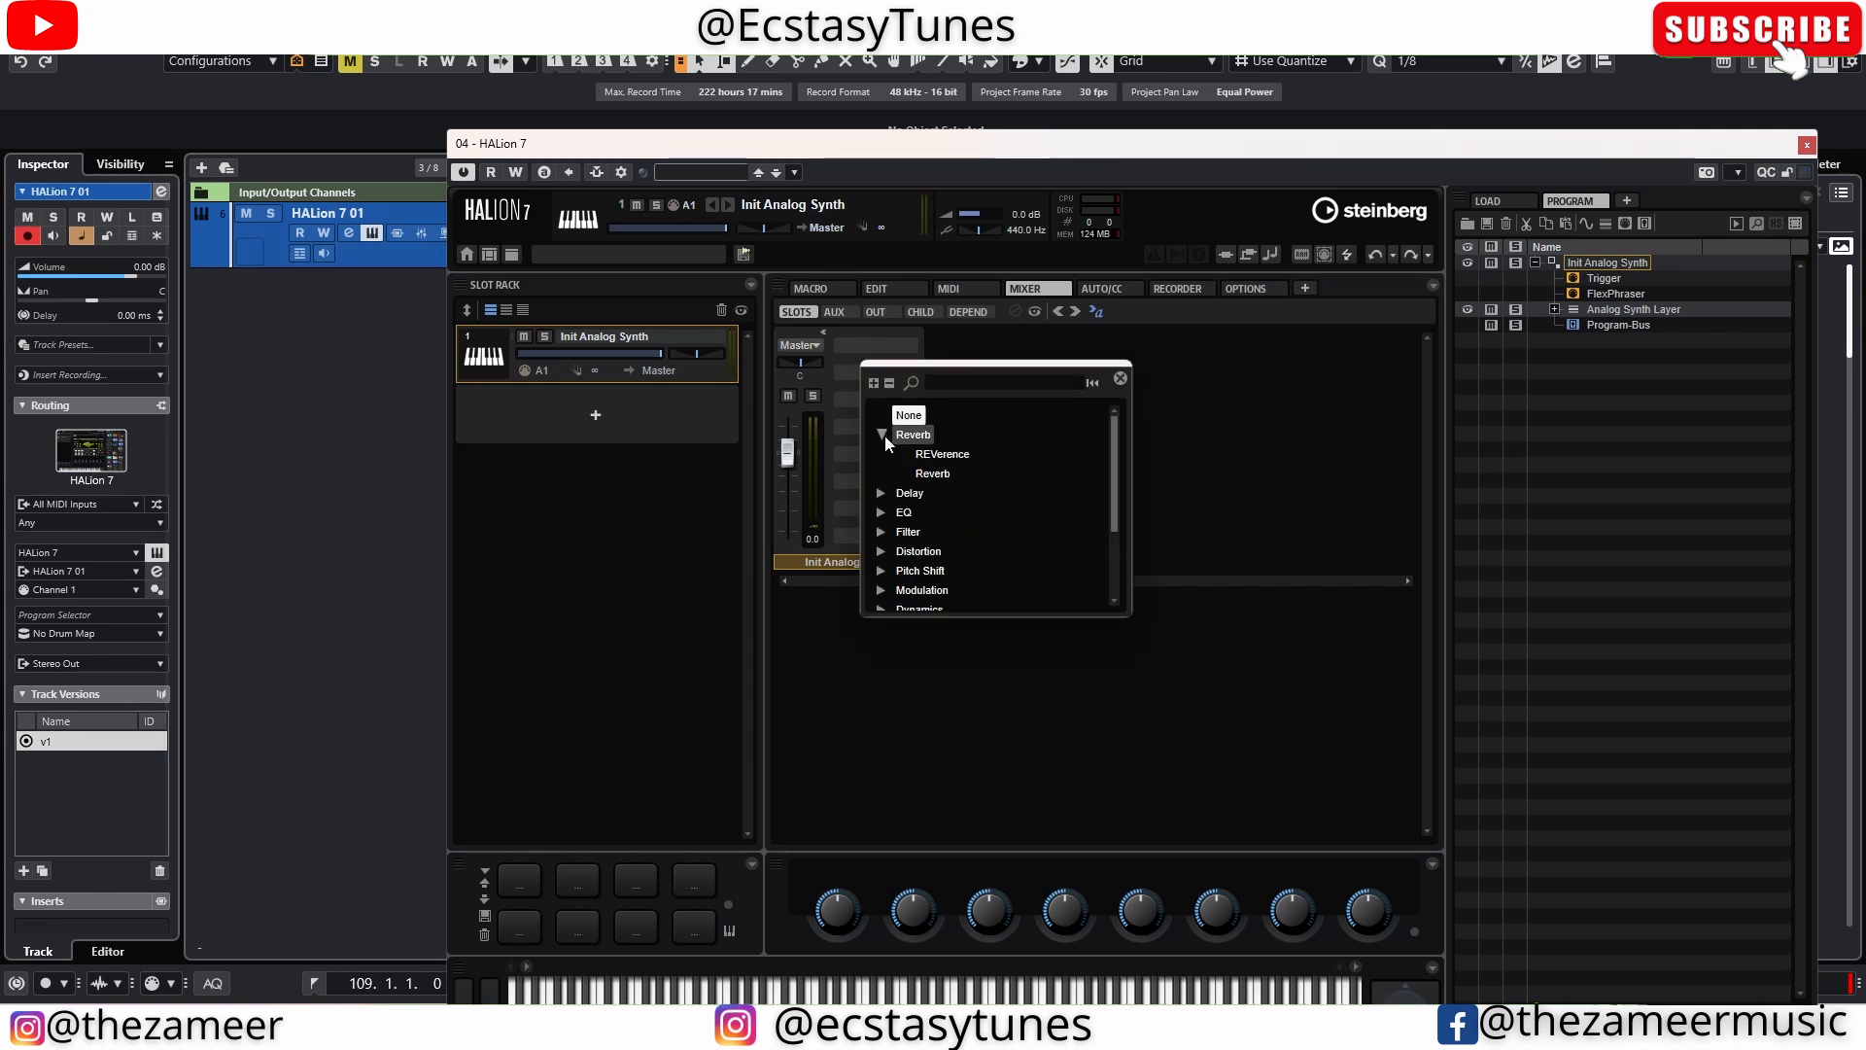
{"action": "left_click", "coordinate": [923, 474]}
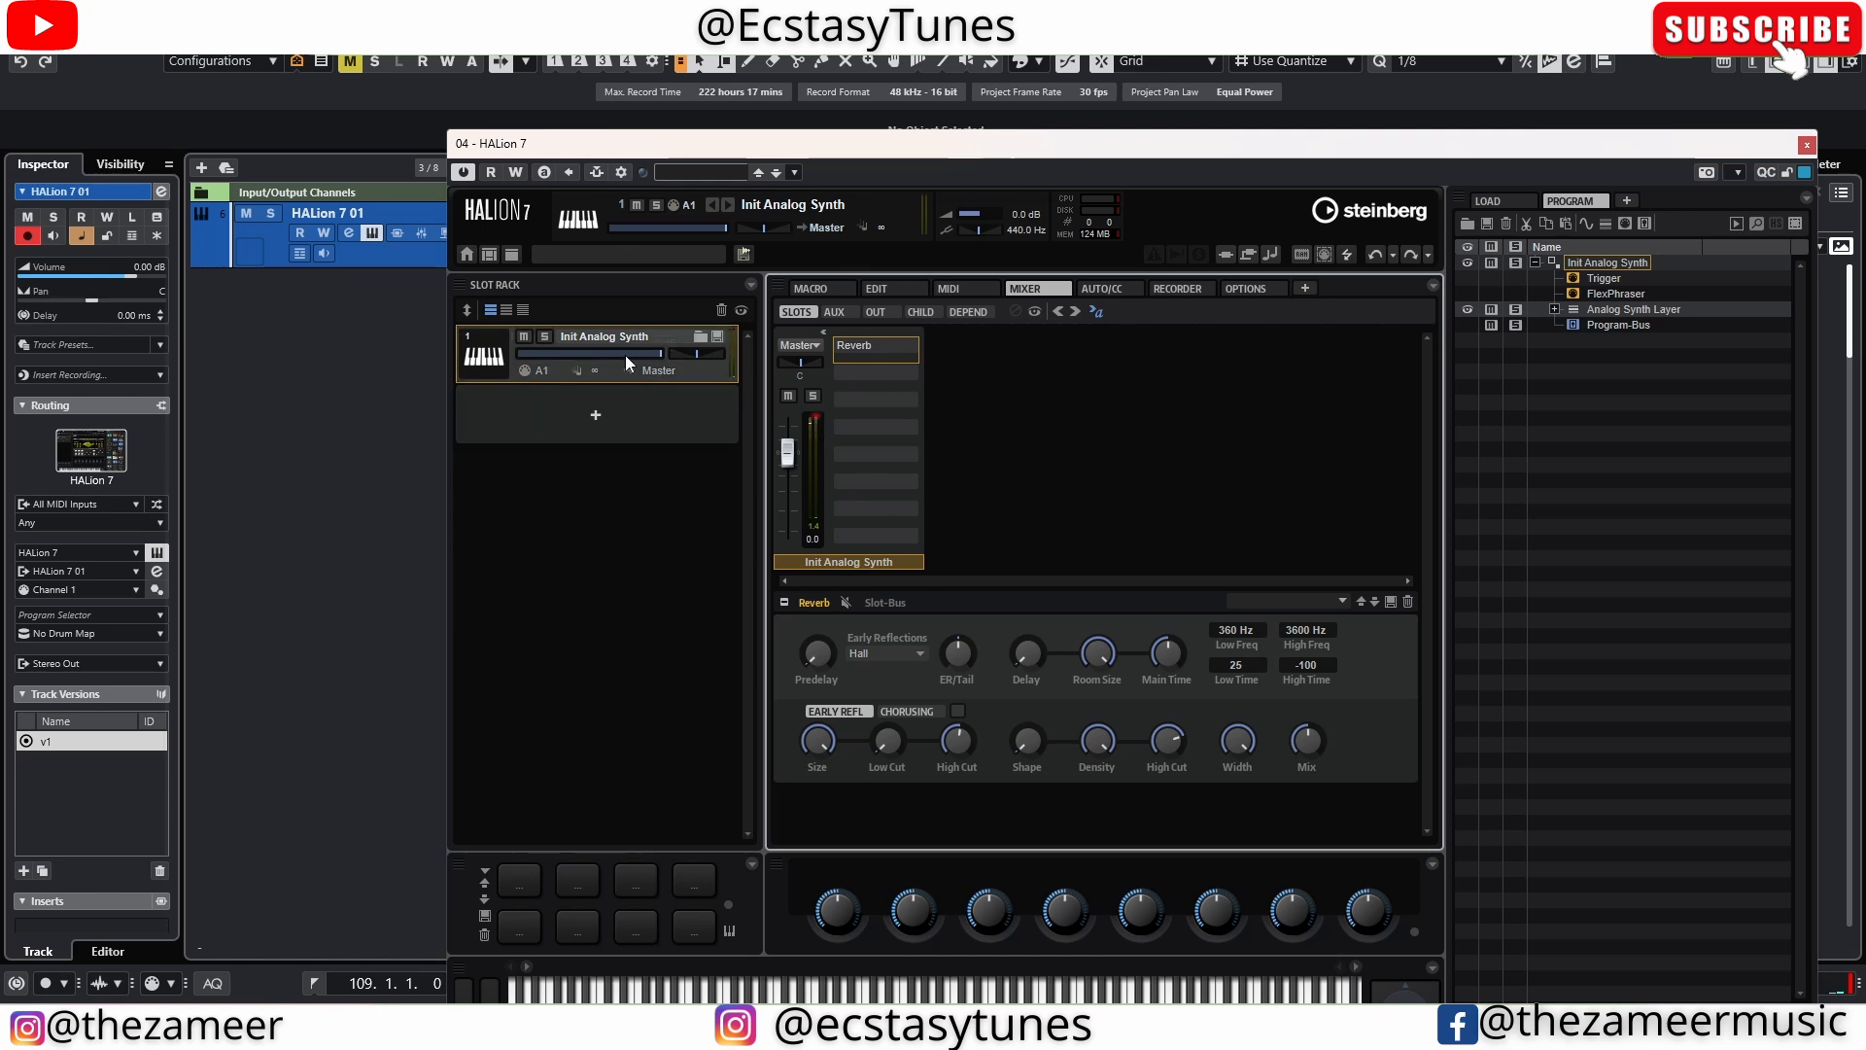
Lower the Init Analog Synth slot's level and reduce the Reverb's mix amount
{"action": "left_click", "coordinate": [649, 354]}
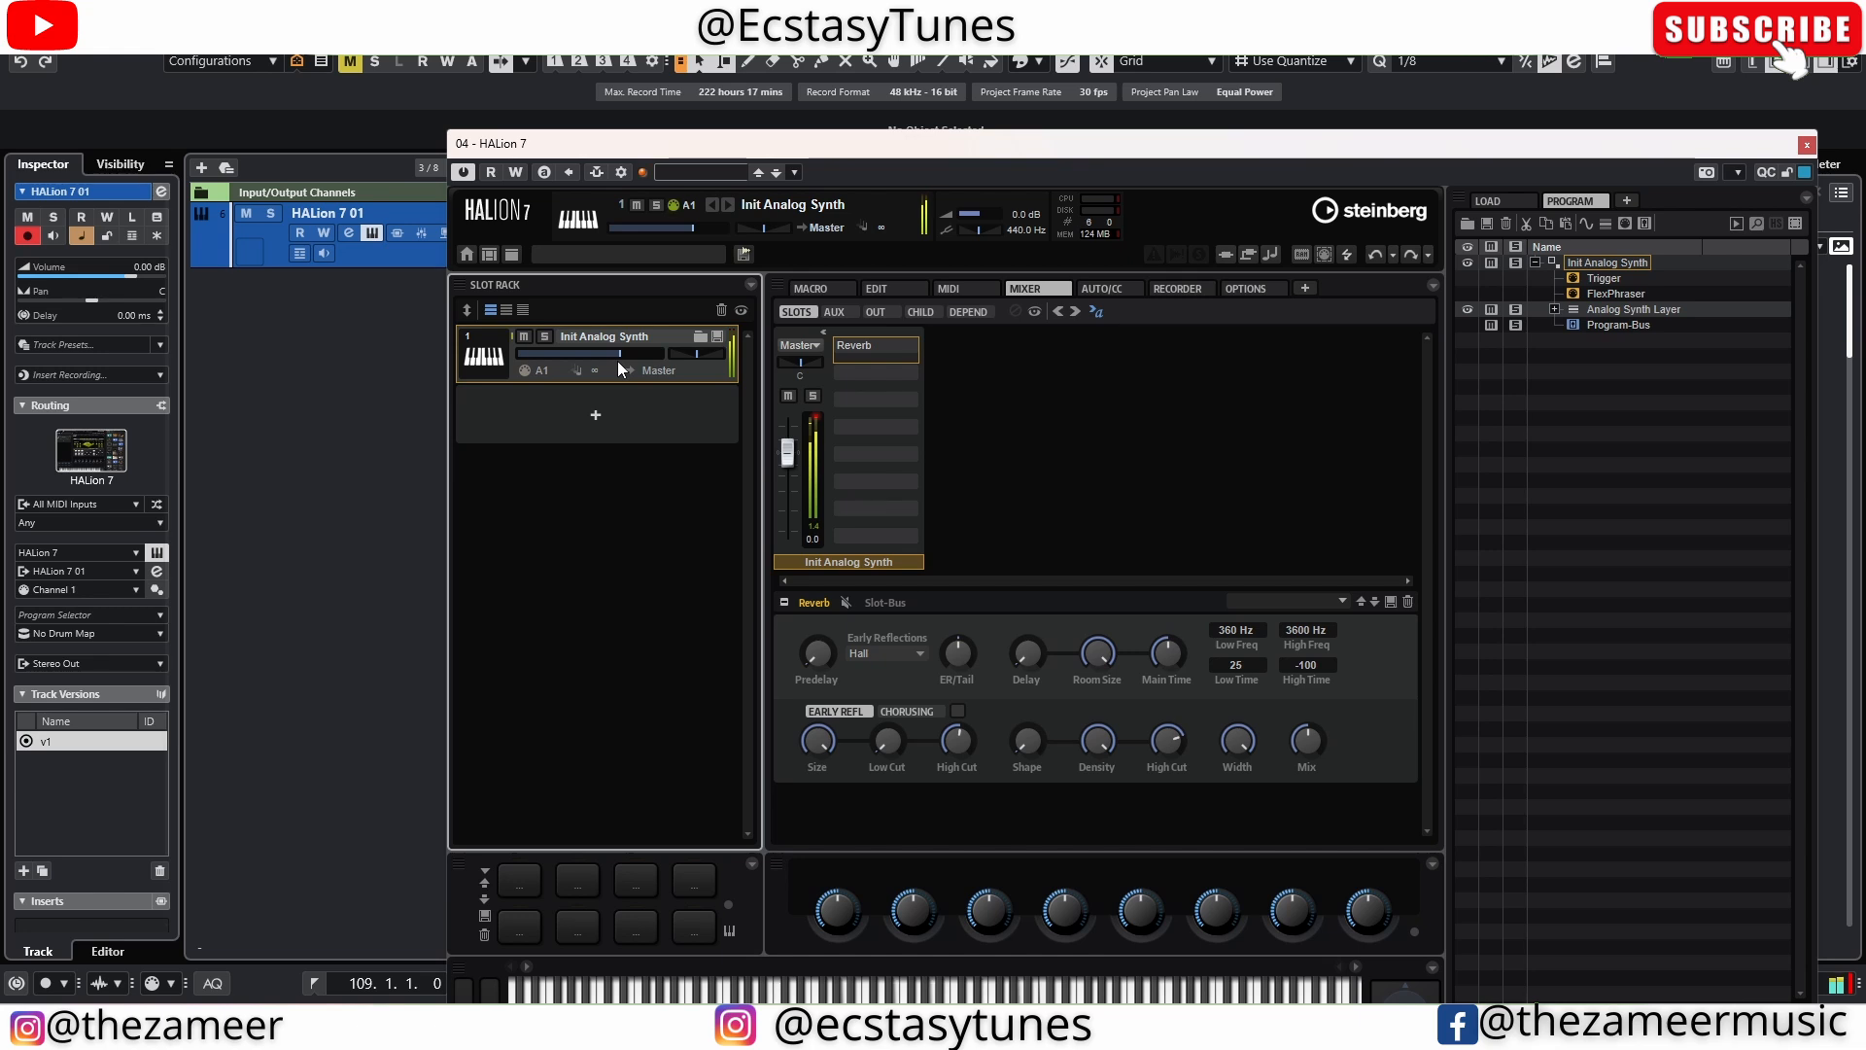
{"action": "left_click", "coordinate": [815, 422]}
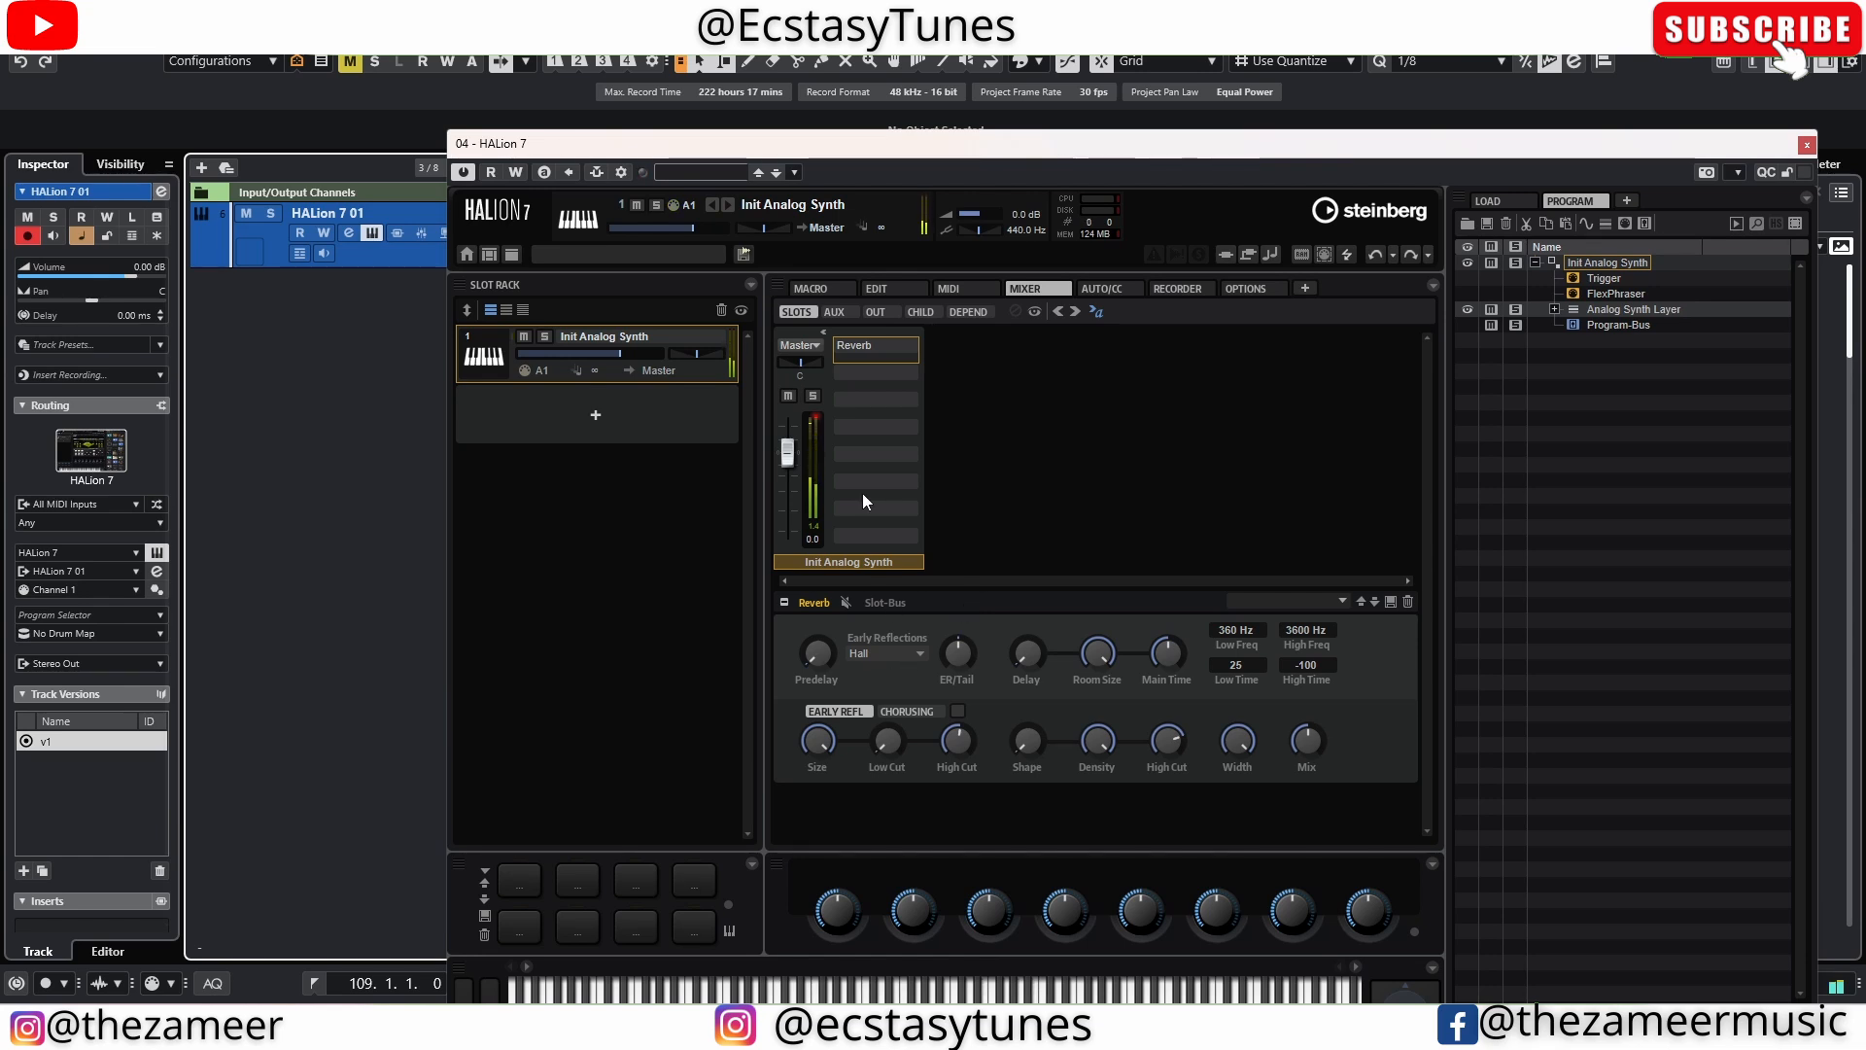
{"action": "mouse_move", "coordinate": [1287, 763]}
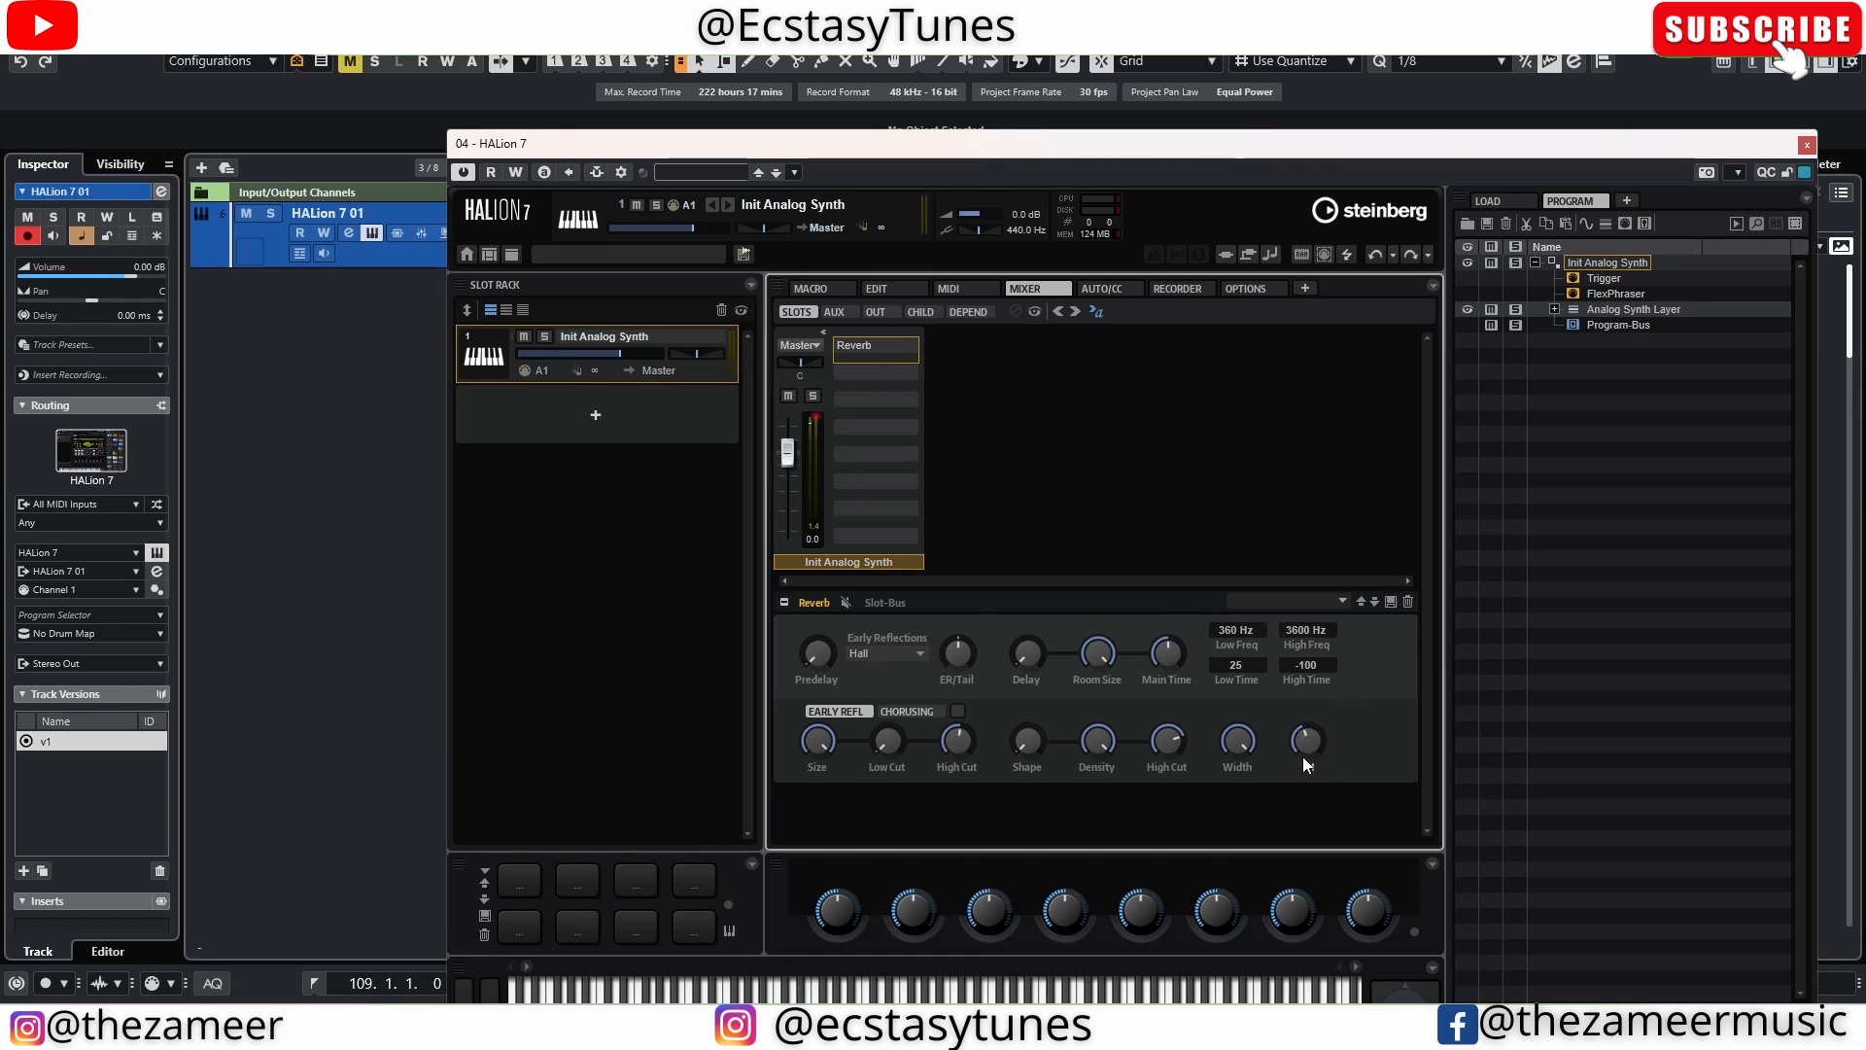
{"action": "left_click_drag", "start_coordinate": [1307, 729], "coordinate": [1308, 744]}
Insert Studio EQ after the Reverb and cut the gain of its 4 High and 3 Mid bands, shifting 3 Mid lower in frequency
{"action": "left_click", "coordinate": [886, 378]}
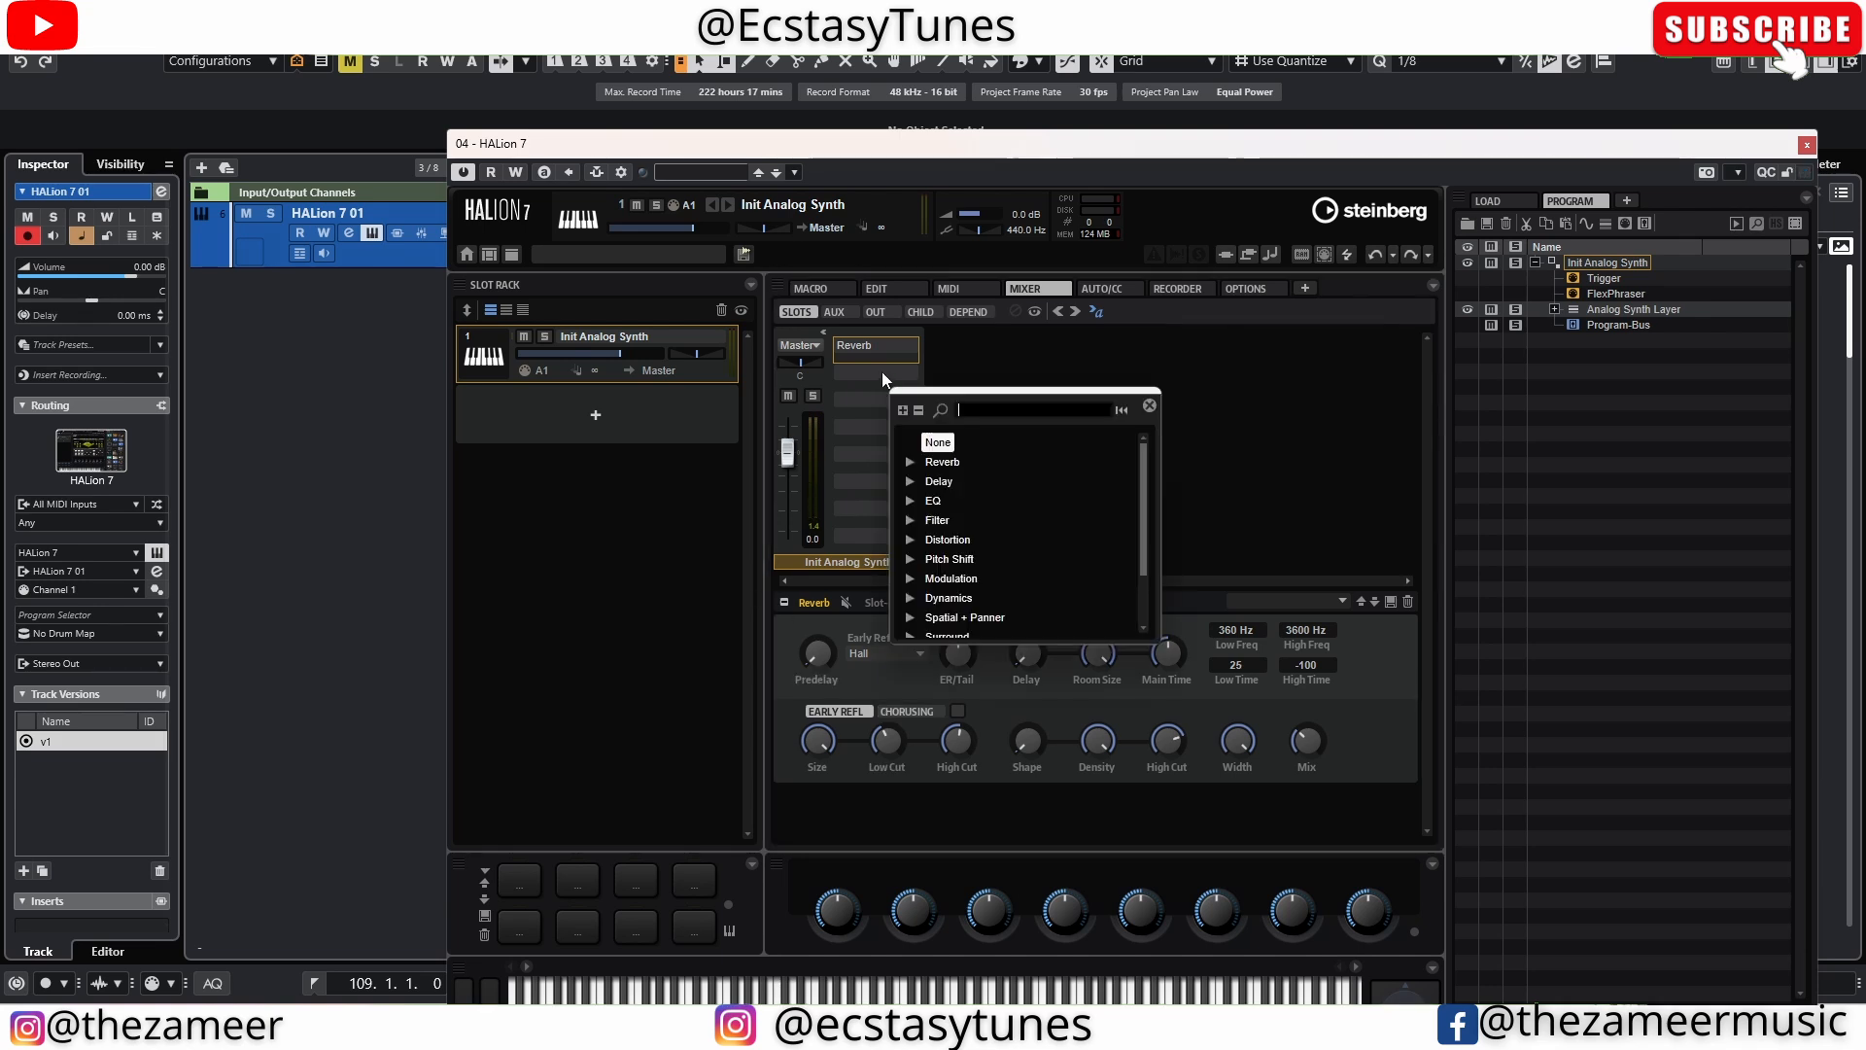
{"action": "left_click", "coordinate": [910, 500]}
{"action": "left_click", "coordinate": [977, 520]}
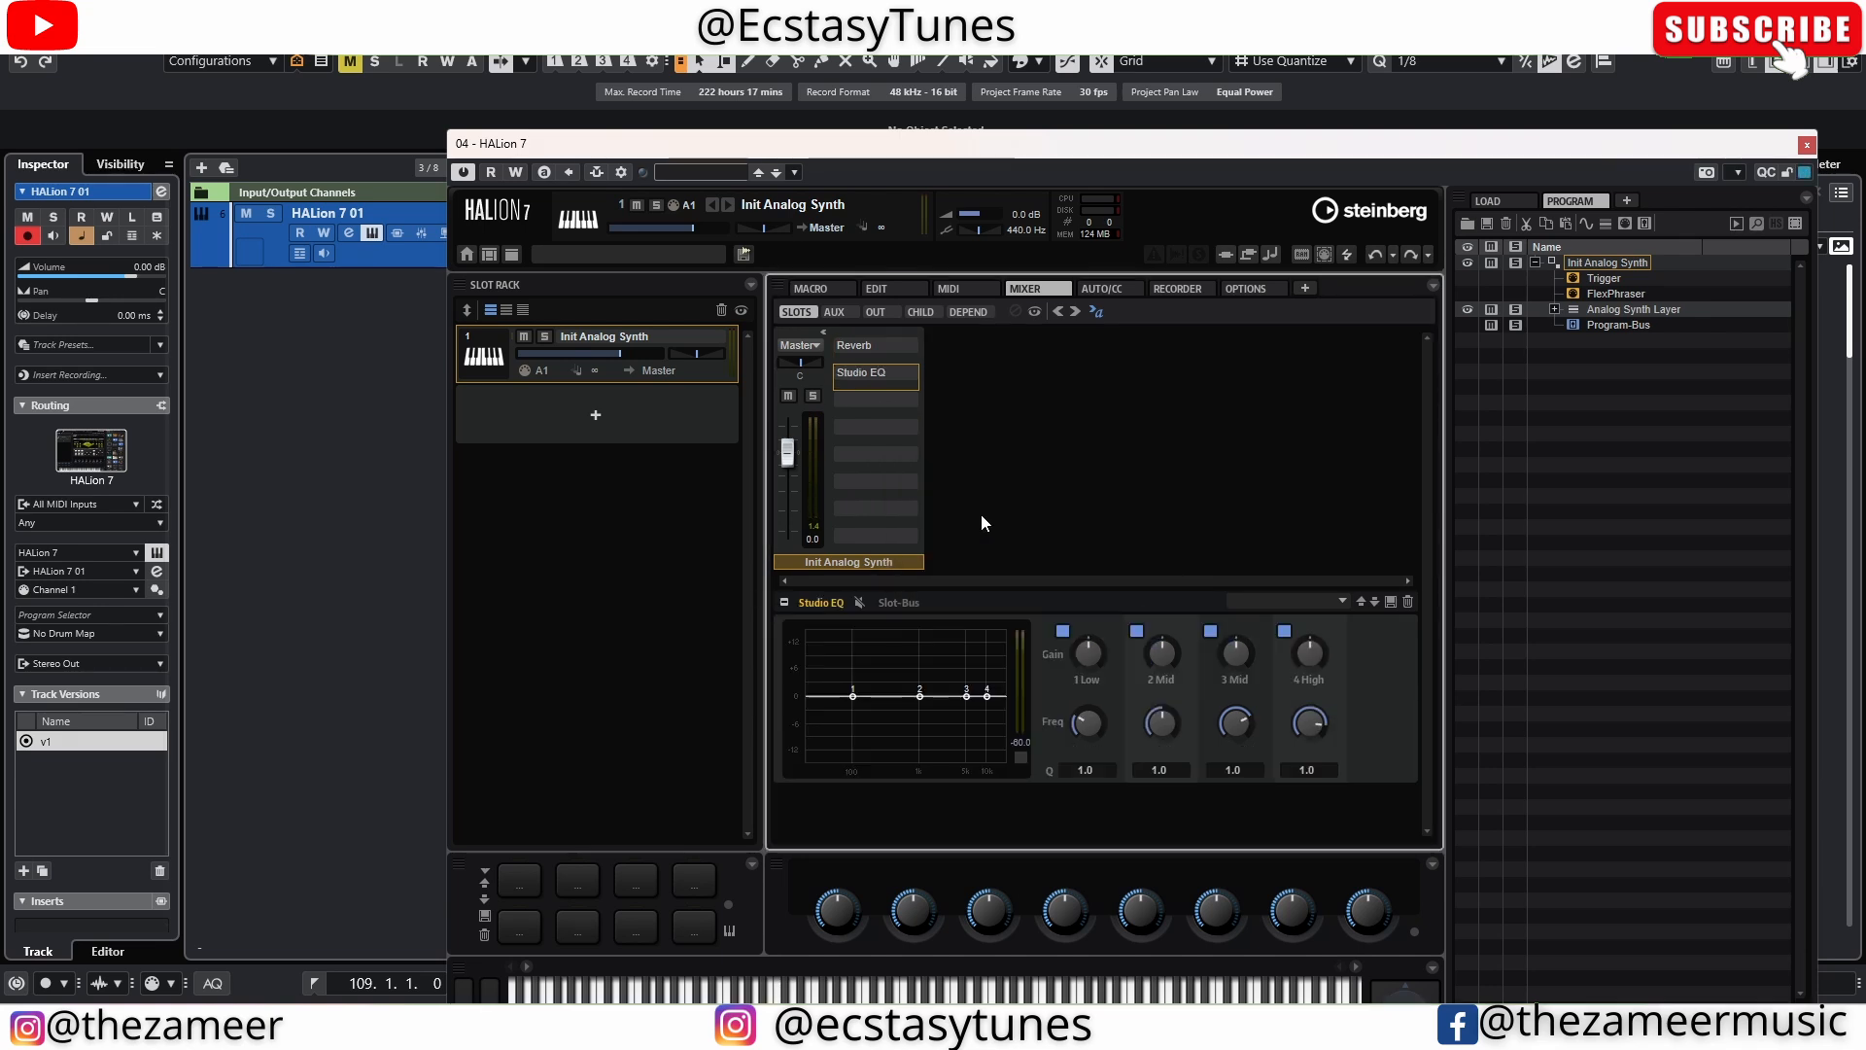
{"action": "left_click_drag", "start_coordinate": [1309, 731], "coordinate": [1303, 696]}
{"action": "left_click_drag", "start_coordinate": [987, 696], "coordinate": [989, 715]}
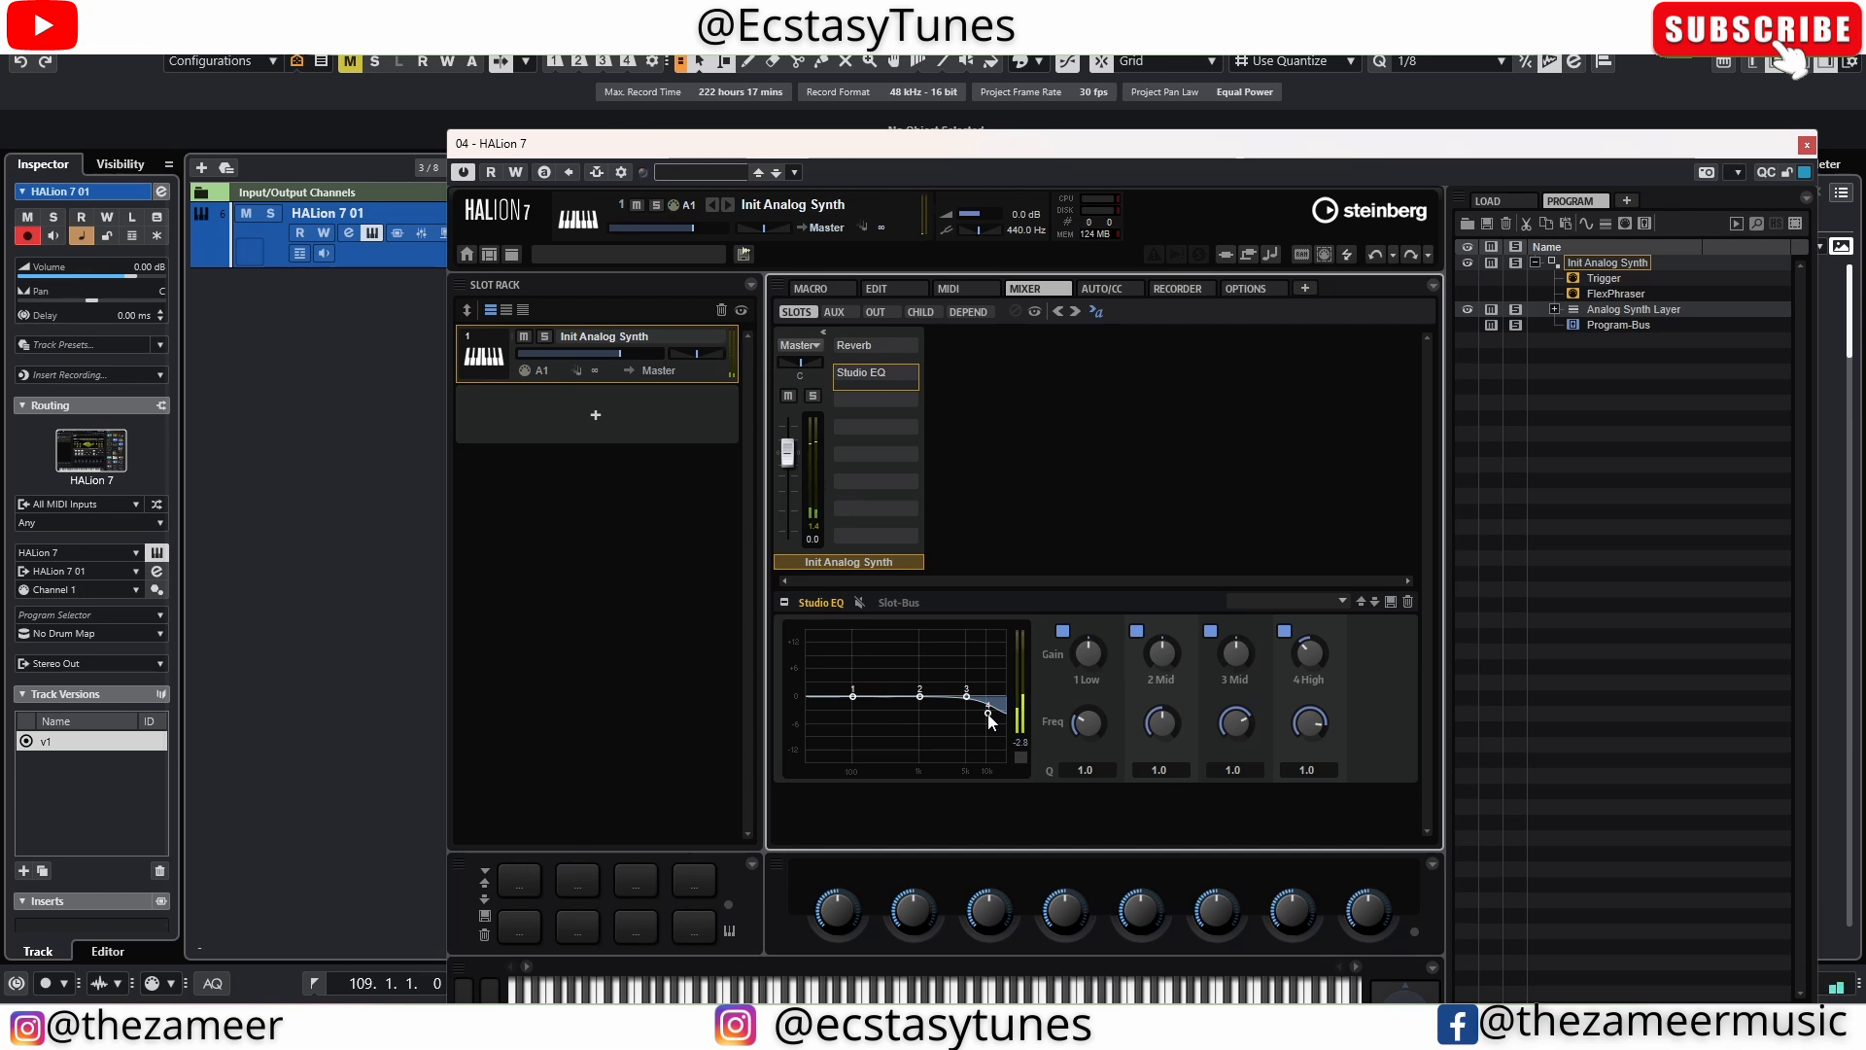
{"action": "left_click_drag", "start_coordinate": [966, 696], "coordinate": [948, 719]}
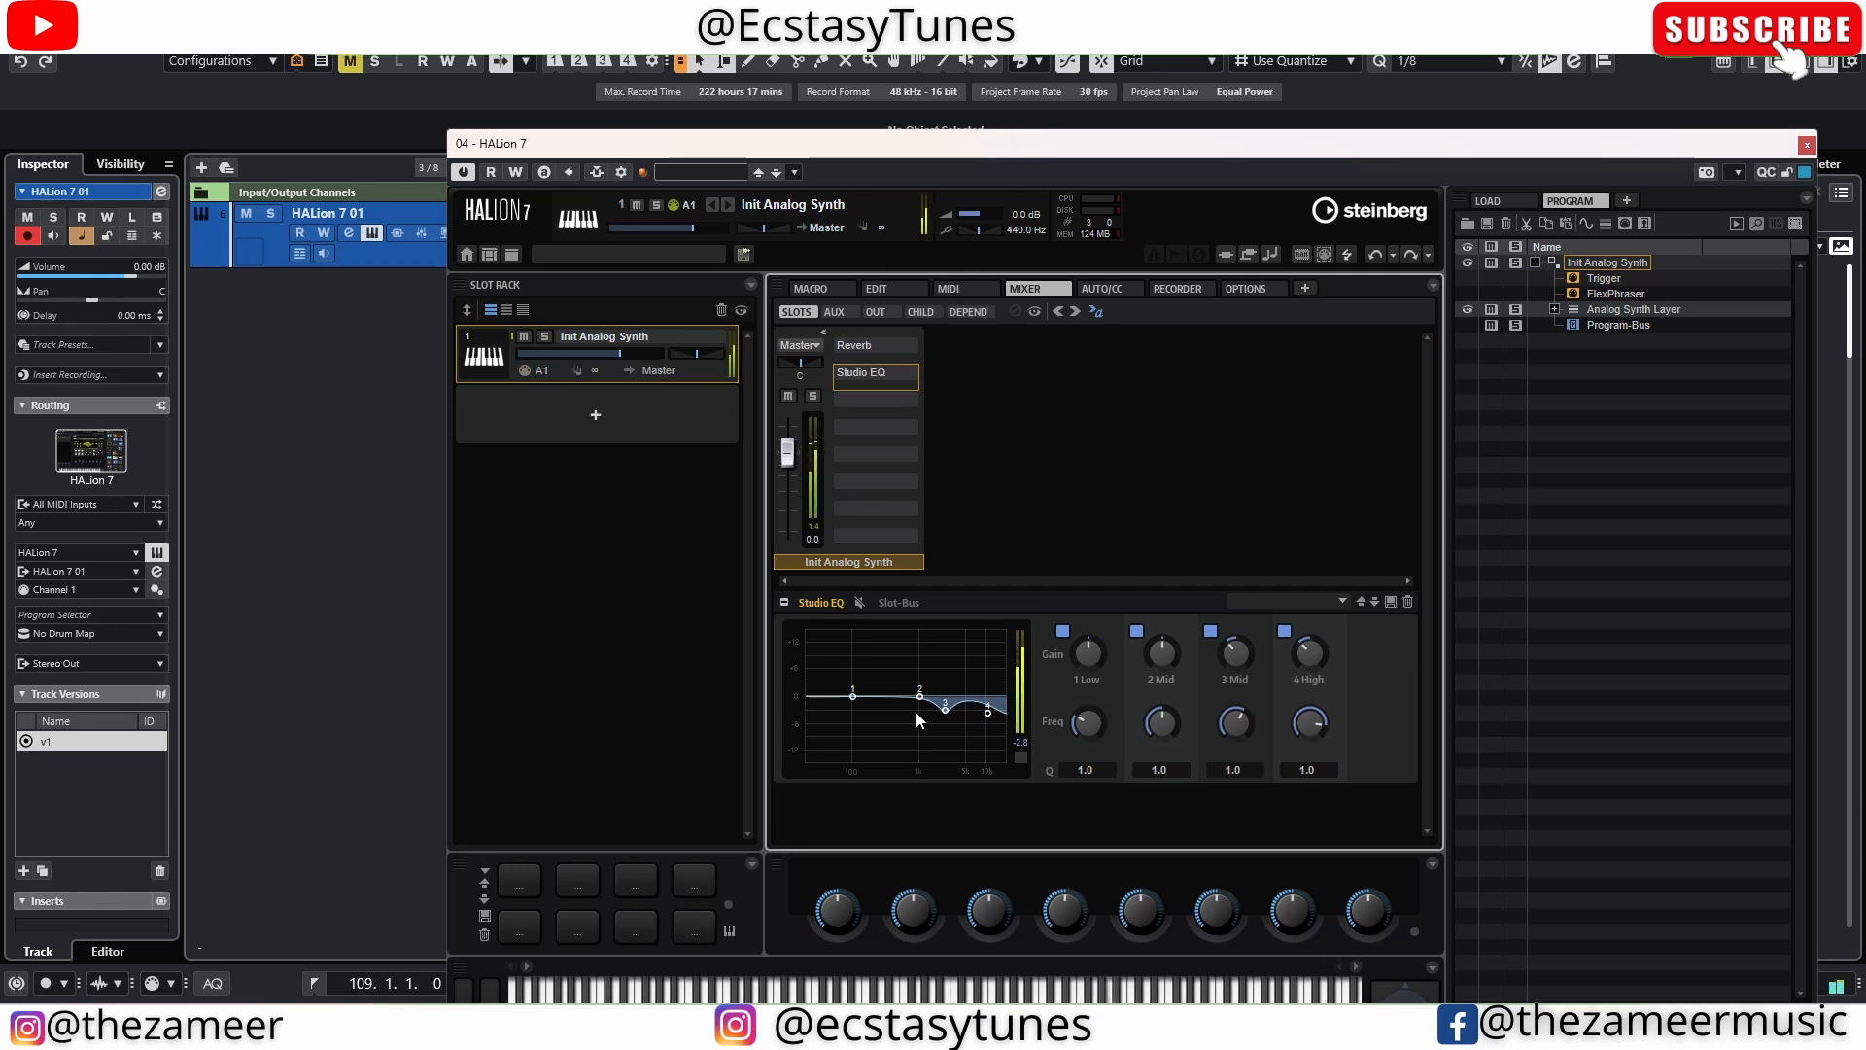
Insert a Compressor after Studio EQ, turn off its automatic make-up gain and lower its threshold
{"action": "left_click", "coordinate": [876, 404]}
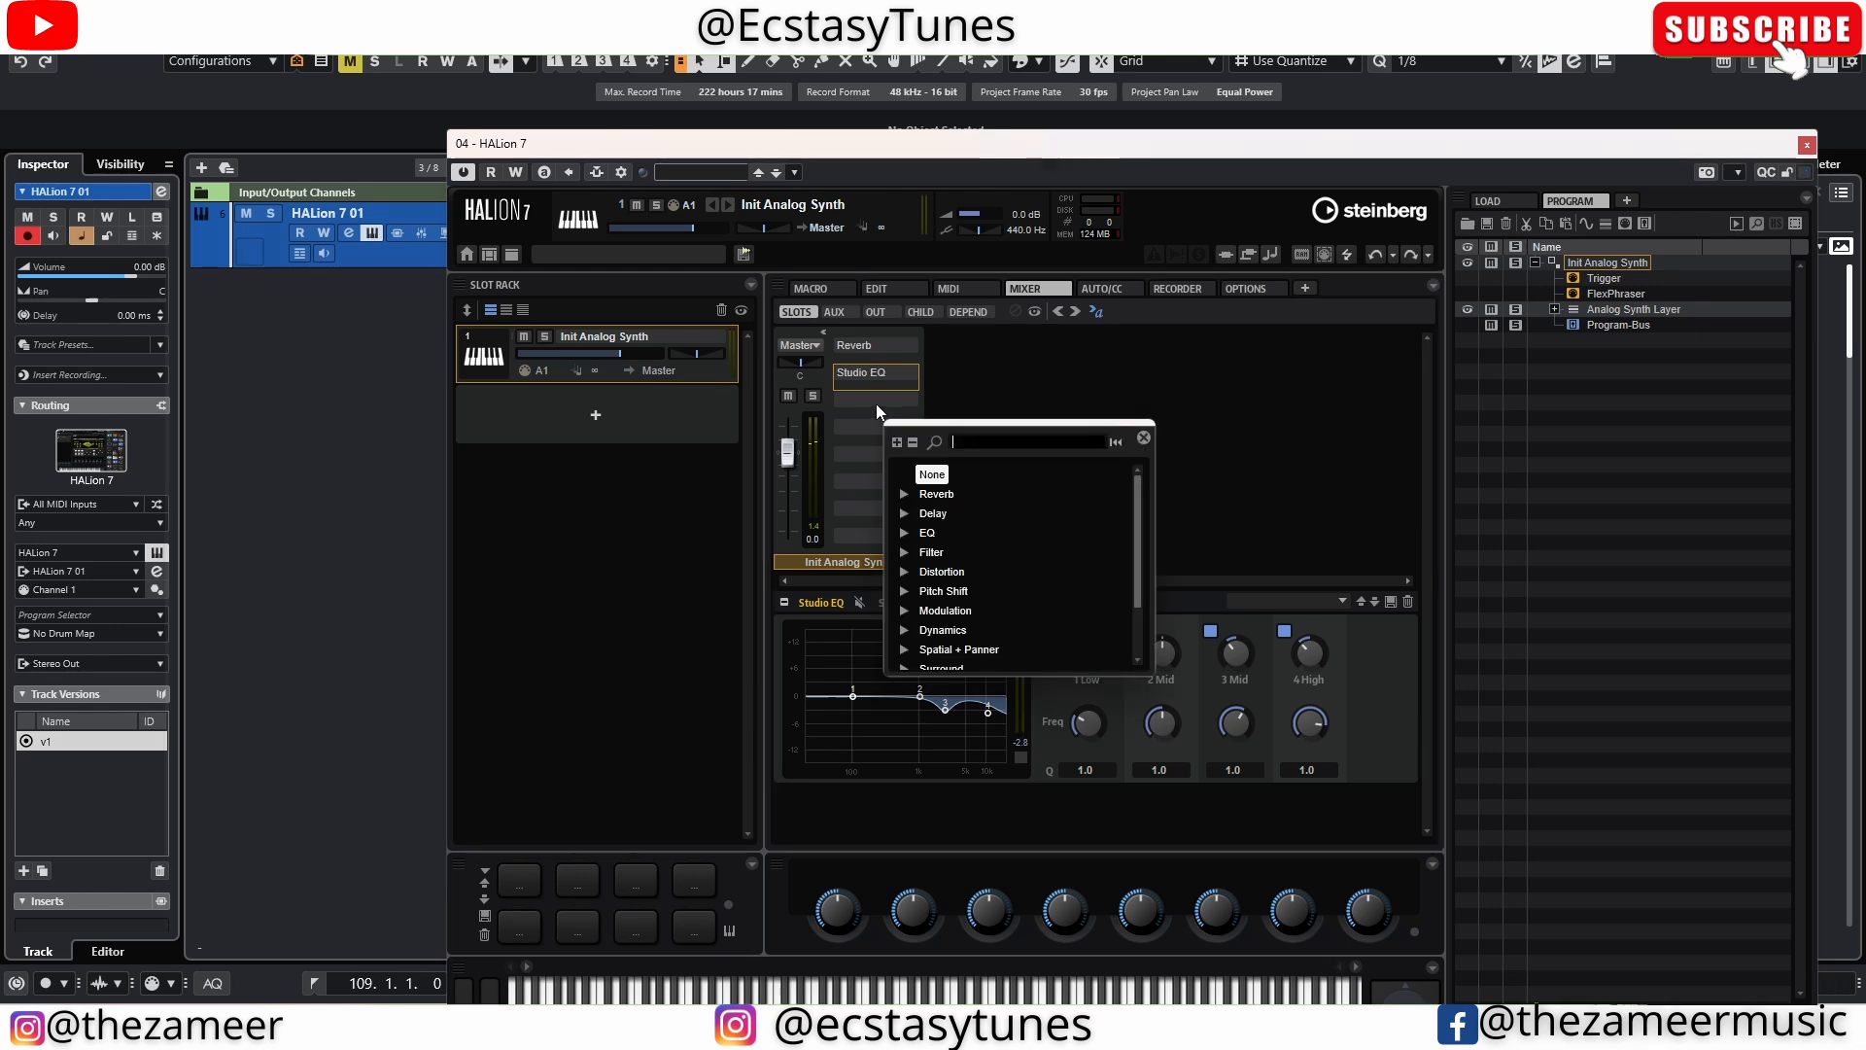
{"action": "left_click", "coordinate": [908, 630]}
{"action": "left_click", "coordinate": [967, 649]}
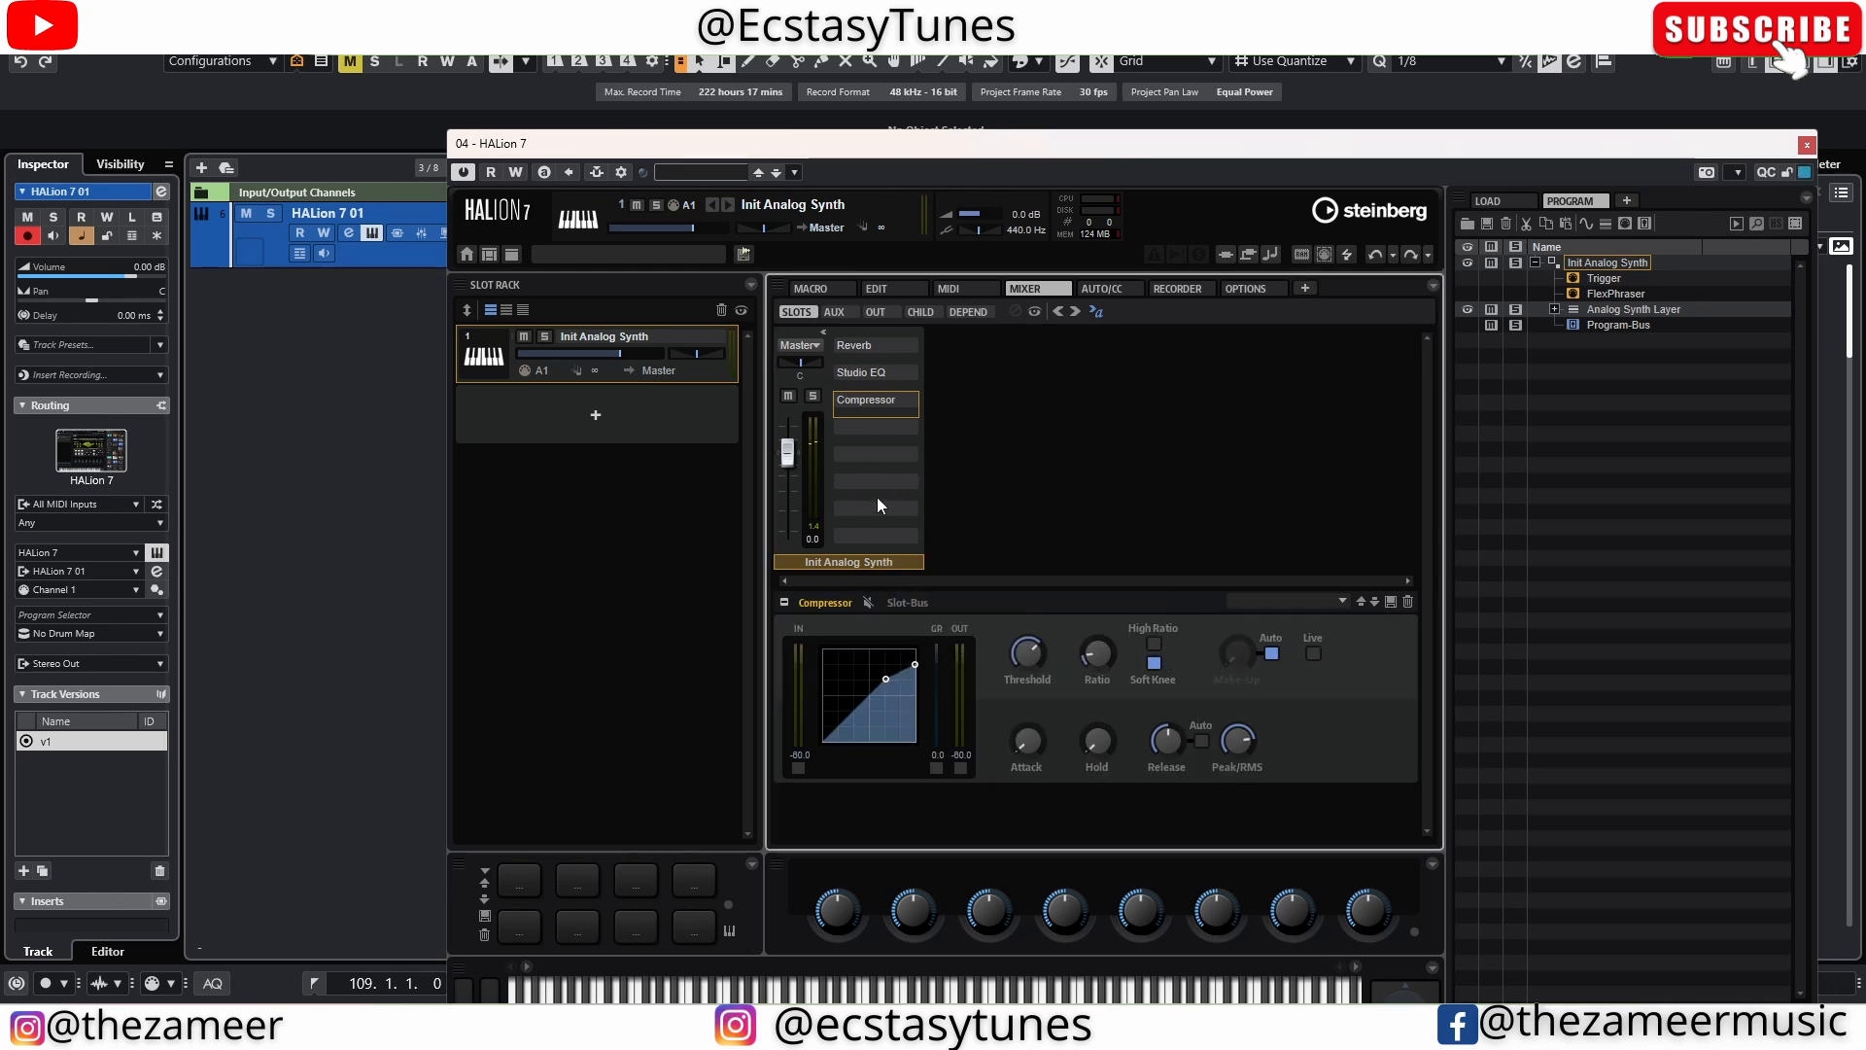
{"action": "left_click_drag", "start_coordinate": [1029, 662], "coordinate": [1030, 675]}
{"action": "left_click", "coordinate": [1273, 655]}
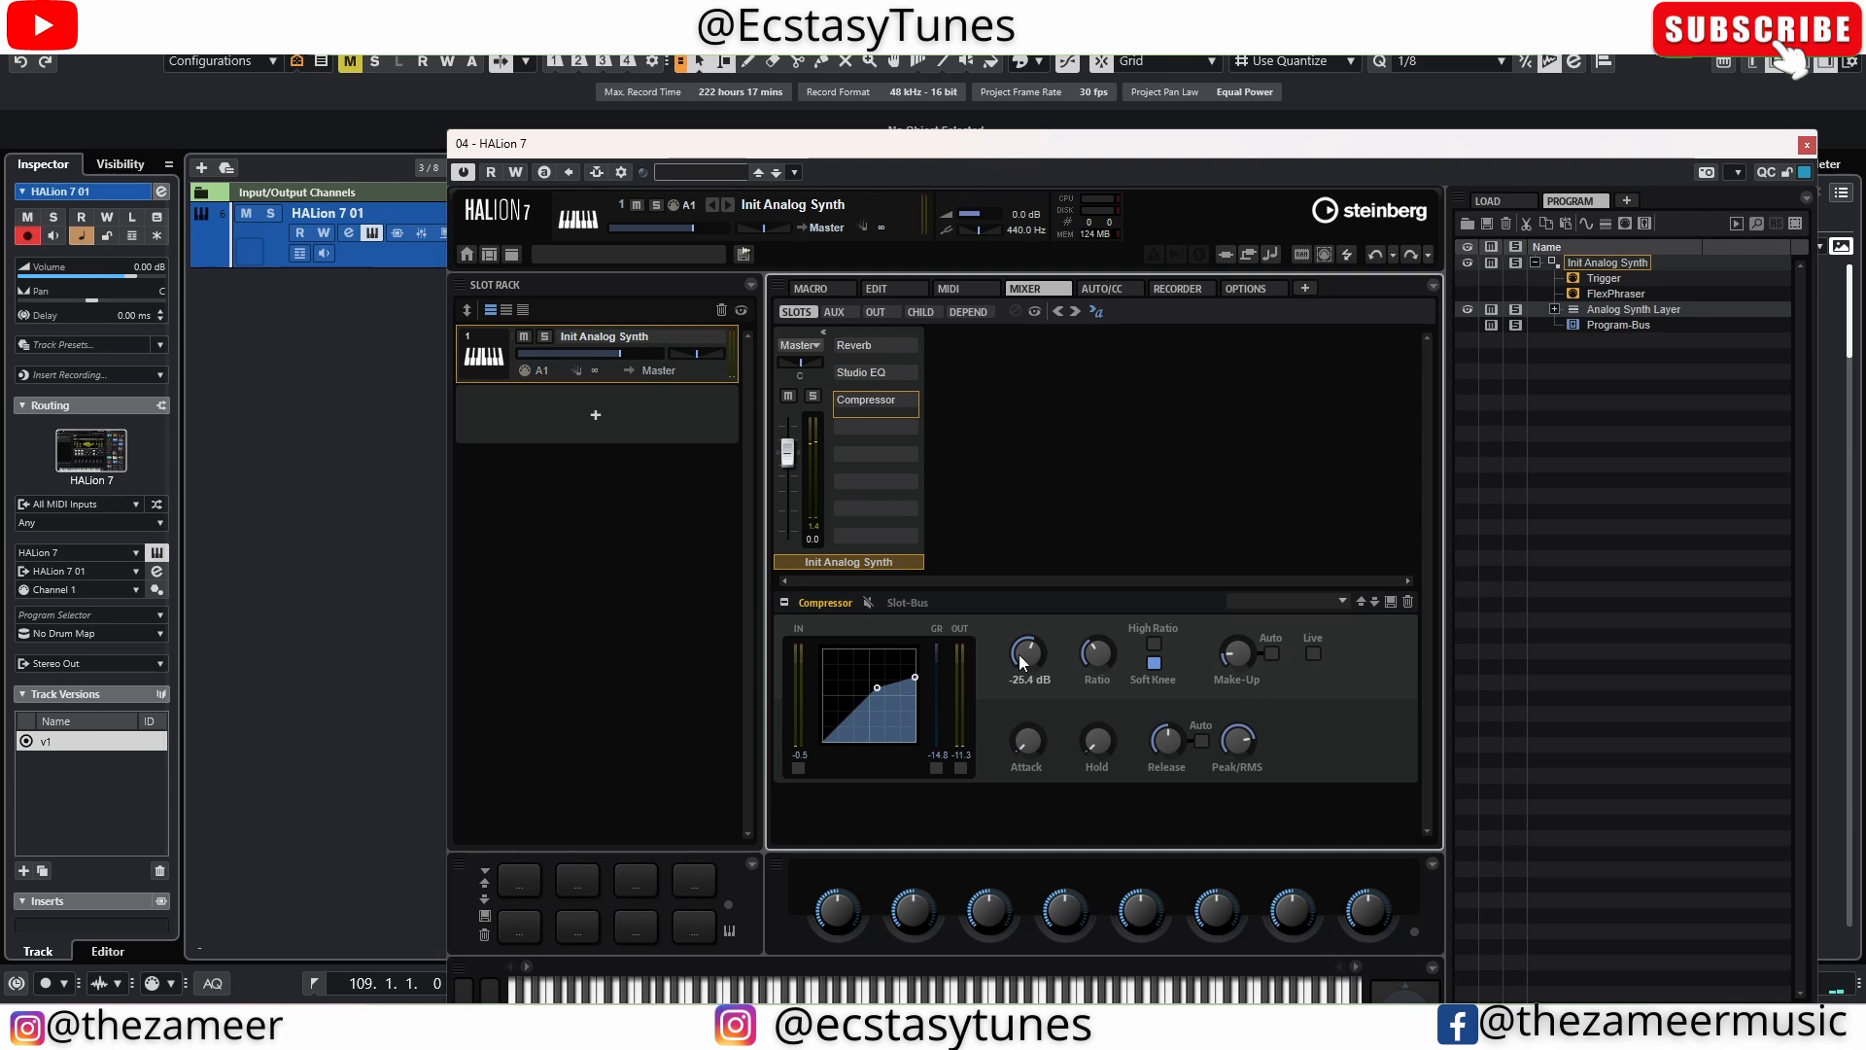
{"action": "left_click_drag", "start_coordinate": [1020, 652], "coordinate": [1015, 626]}
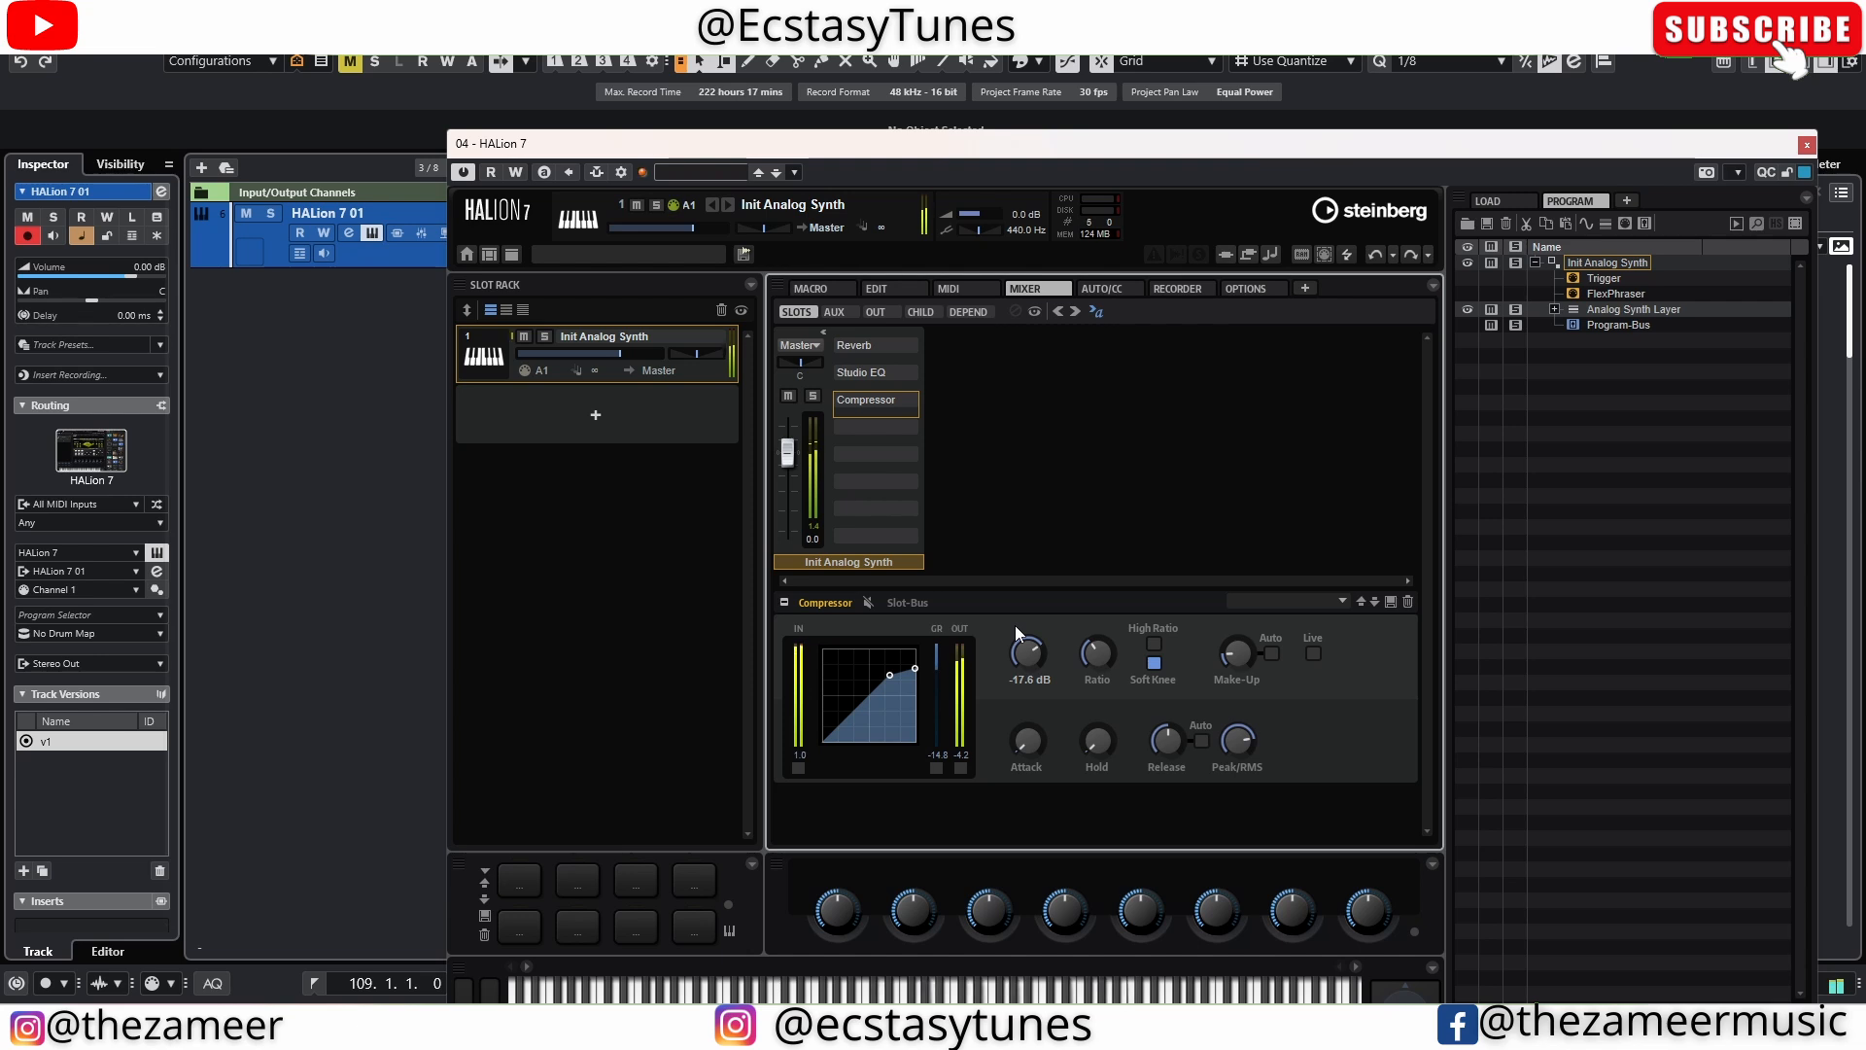
{"action": "left_click_drag", "start_coordinate": [1015, 662], "coordinate": [1020, 669]}
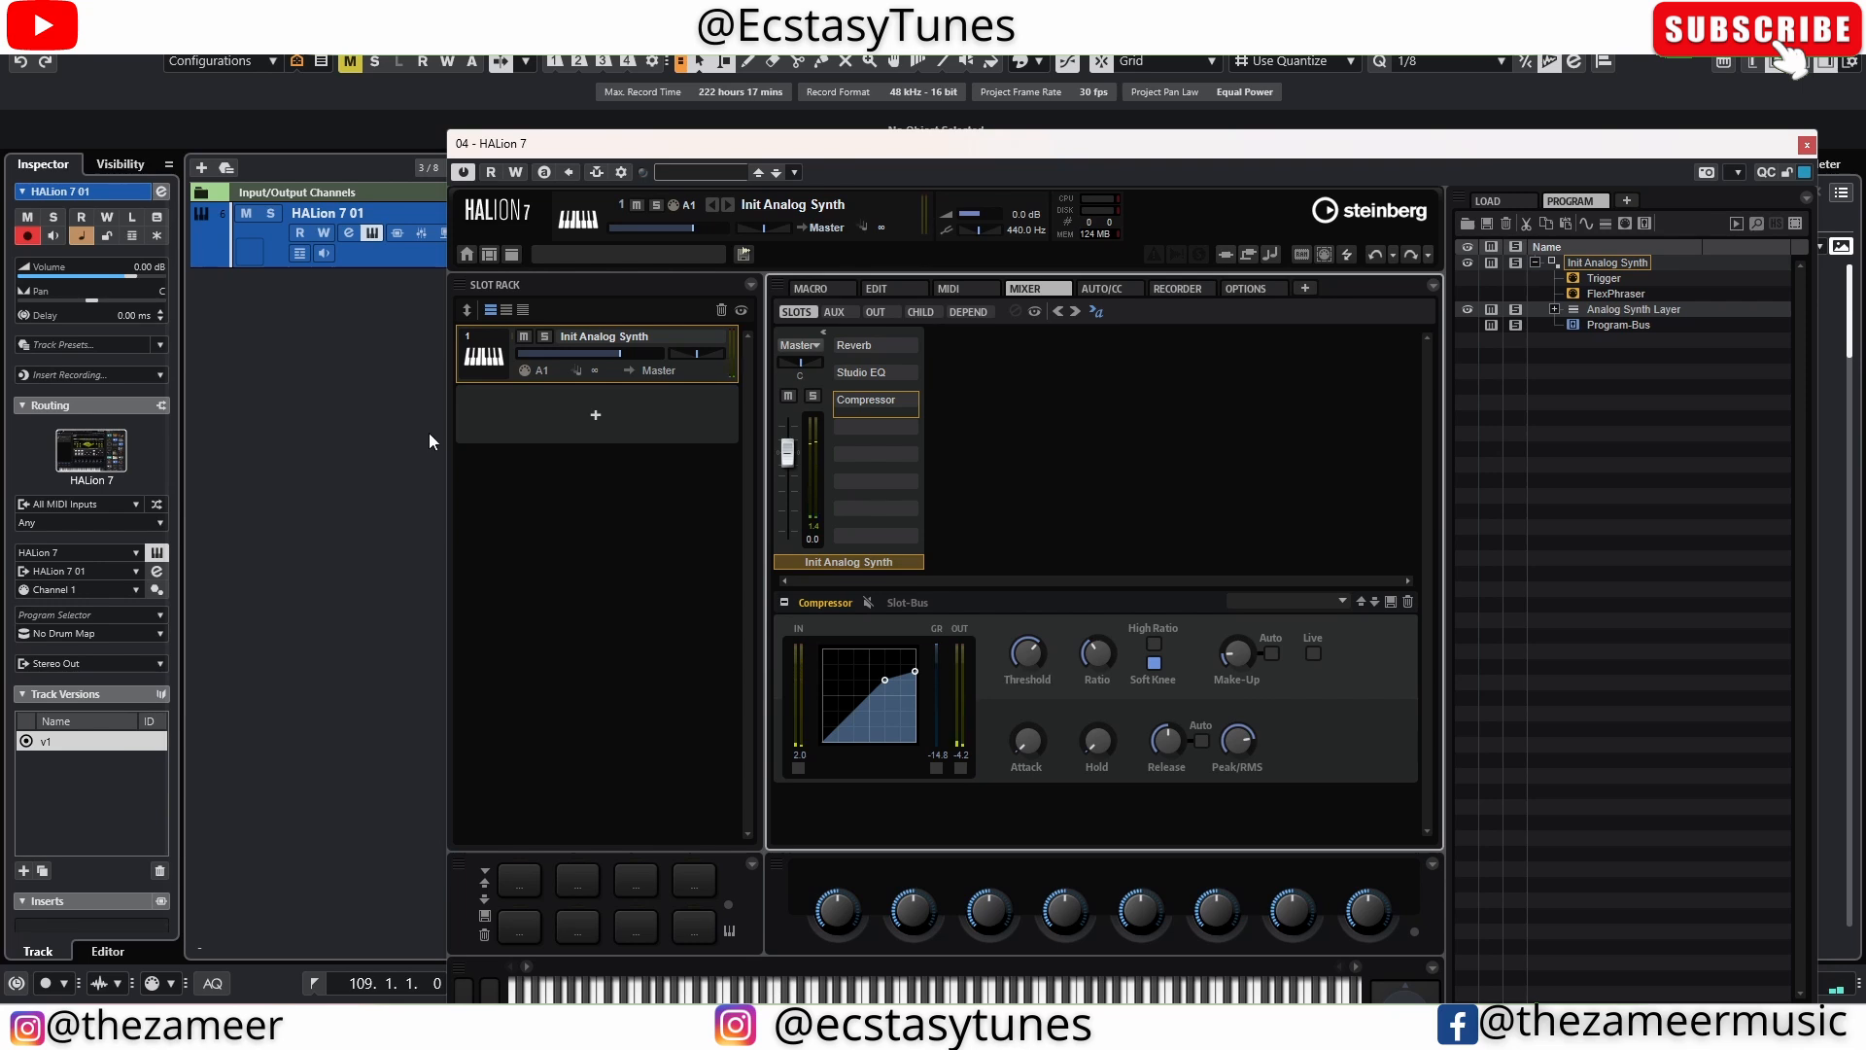
Rename the first program slot as kEYS
{"action": "double_click", "coordinate": [592, 336]}
{"action": "type", "text": "kEYS"}
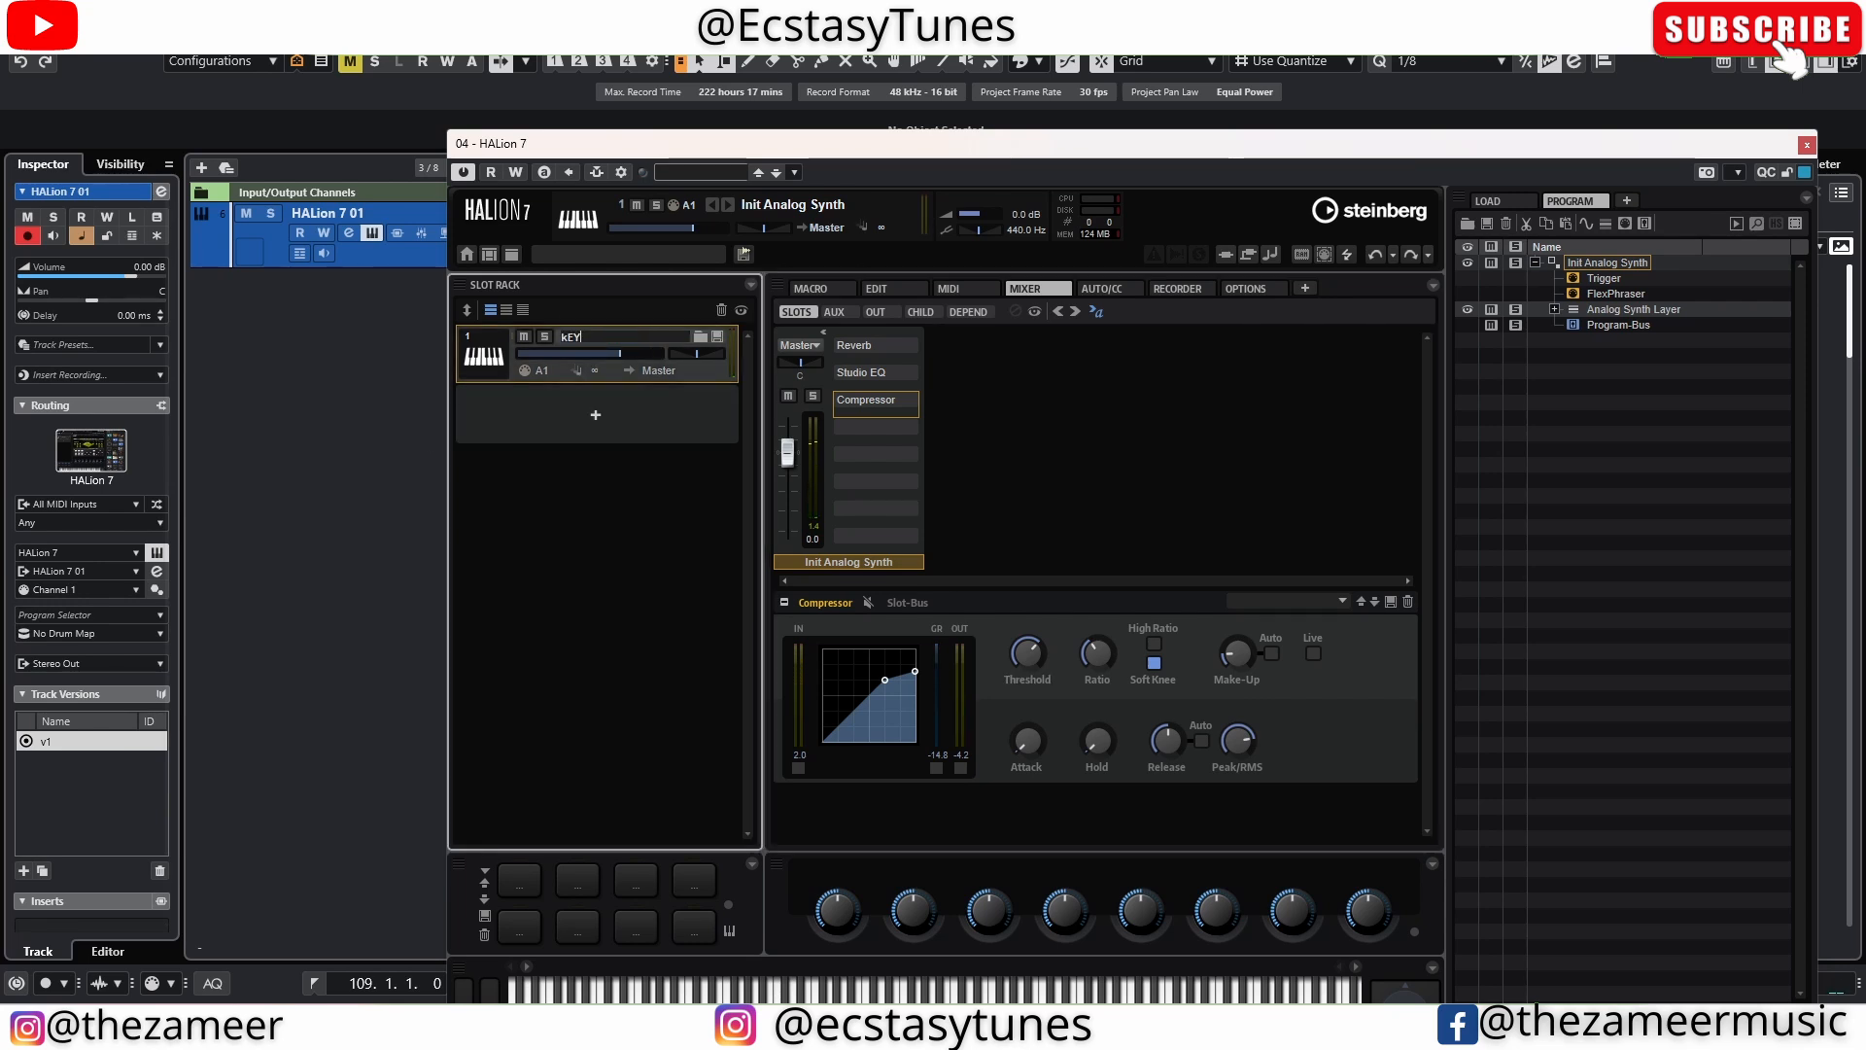
{"action": "key", "text": "Return"}
Load an Init Analog Synth program into the second slot and add a MIDI track routed to HALion 7 on channel 2
{"action": "left_click", "coordinate": [617, 425]}
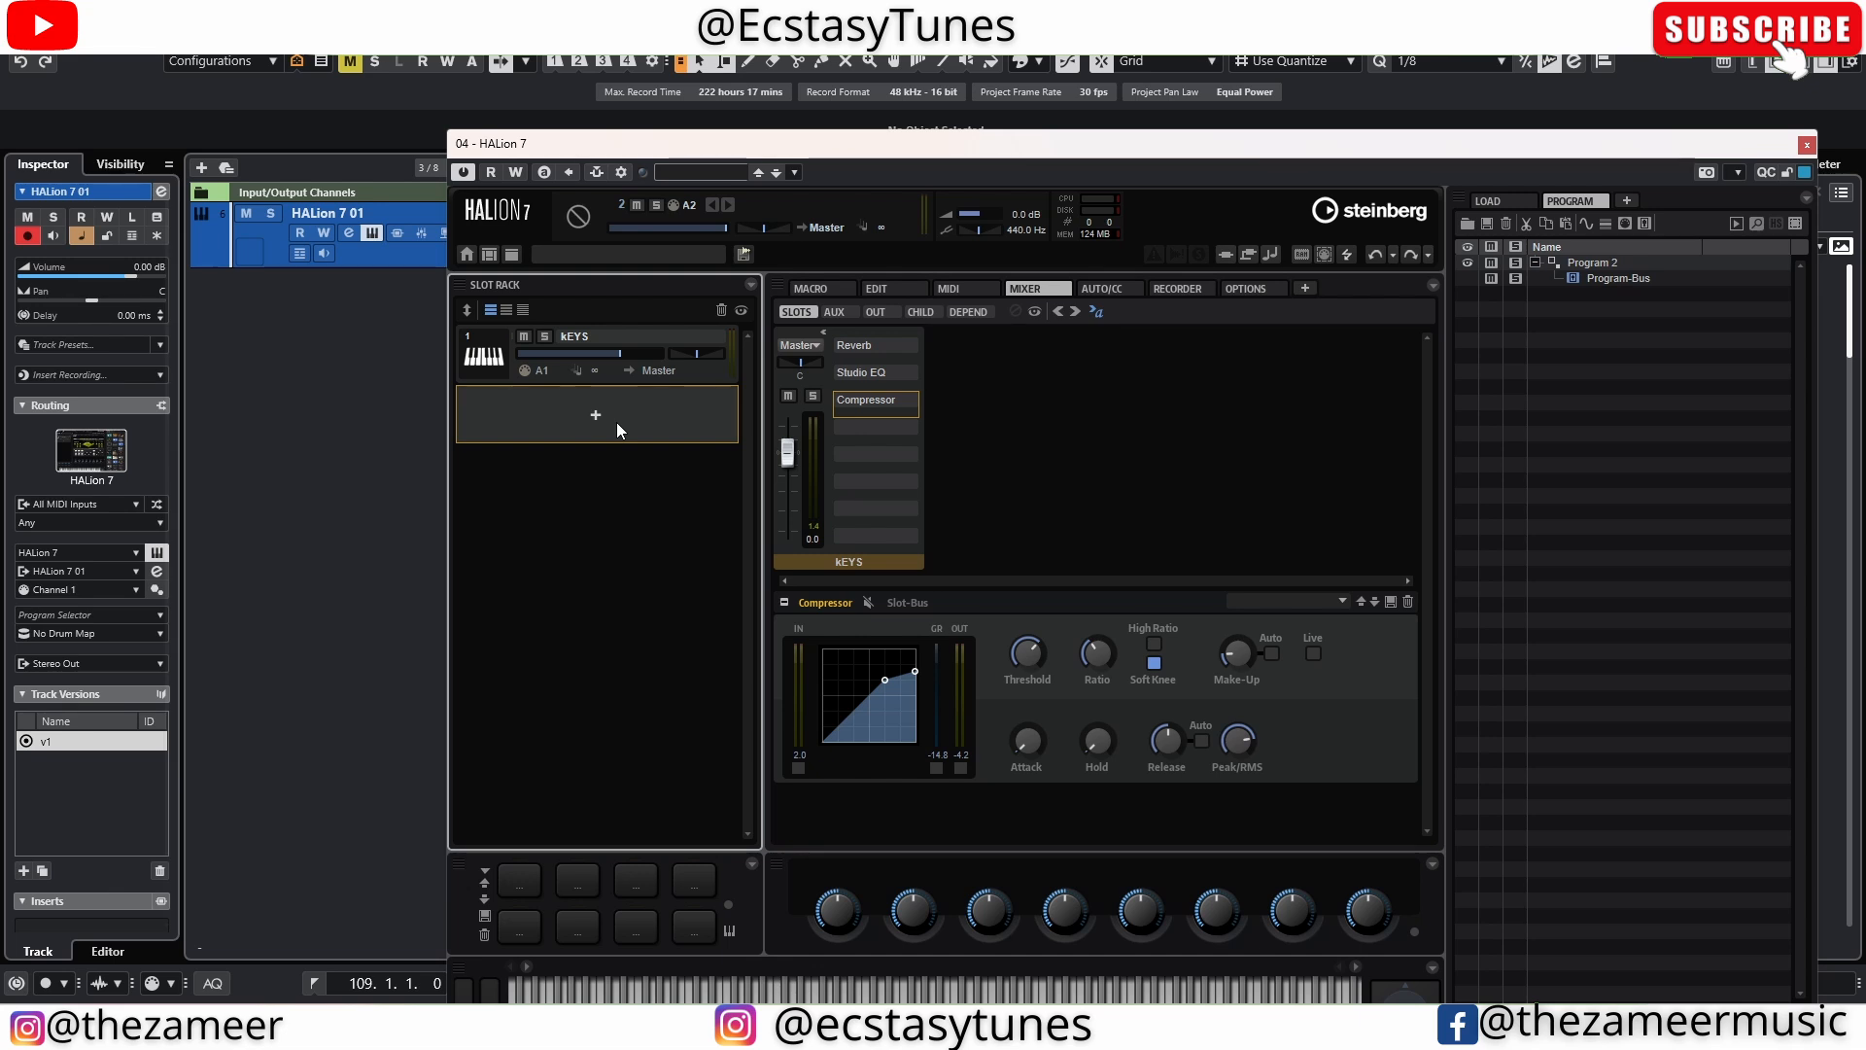
{"action": "right_click", "coordinate": [636, 398]}
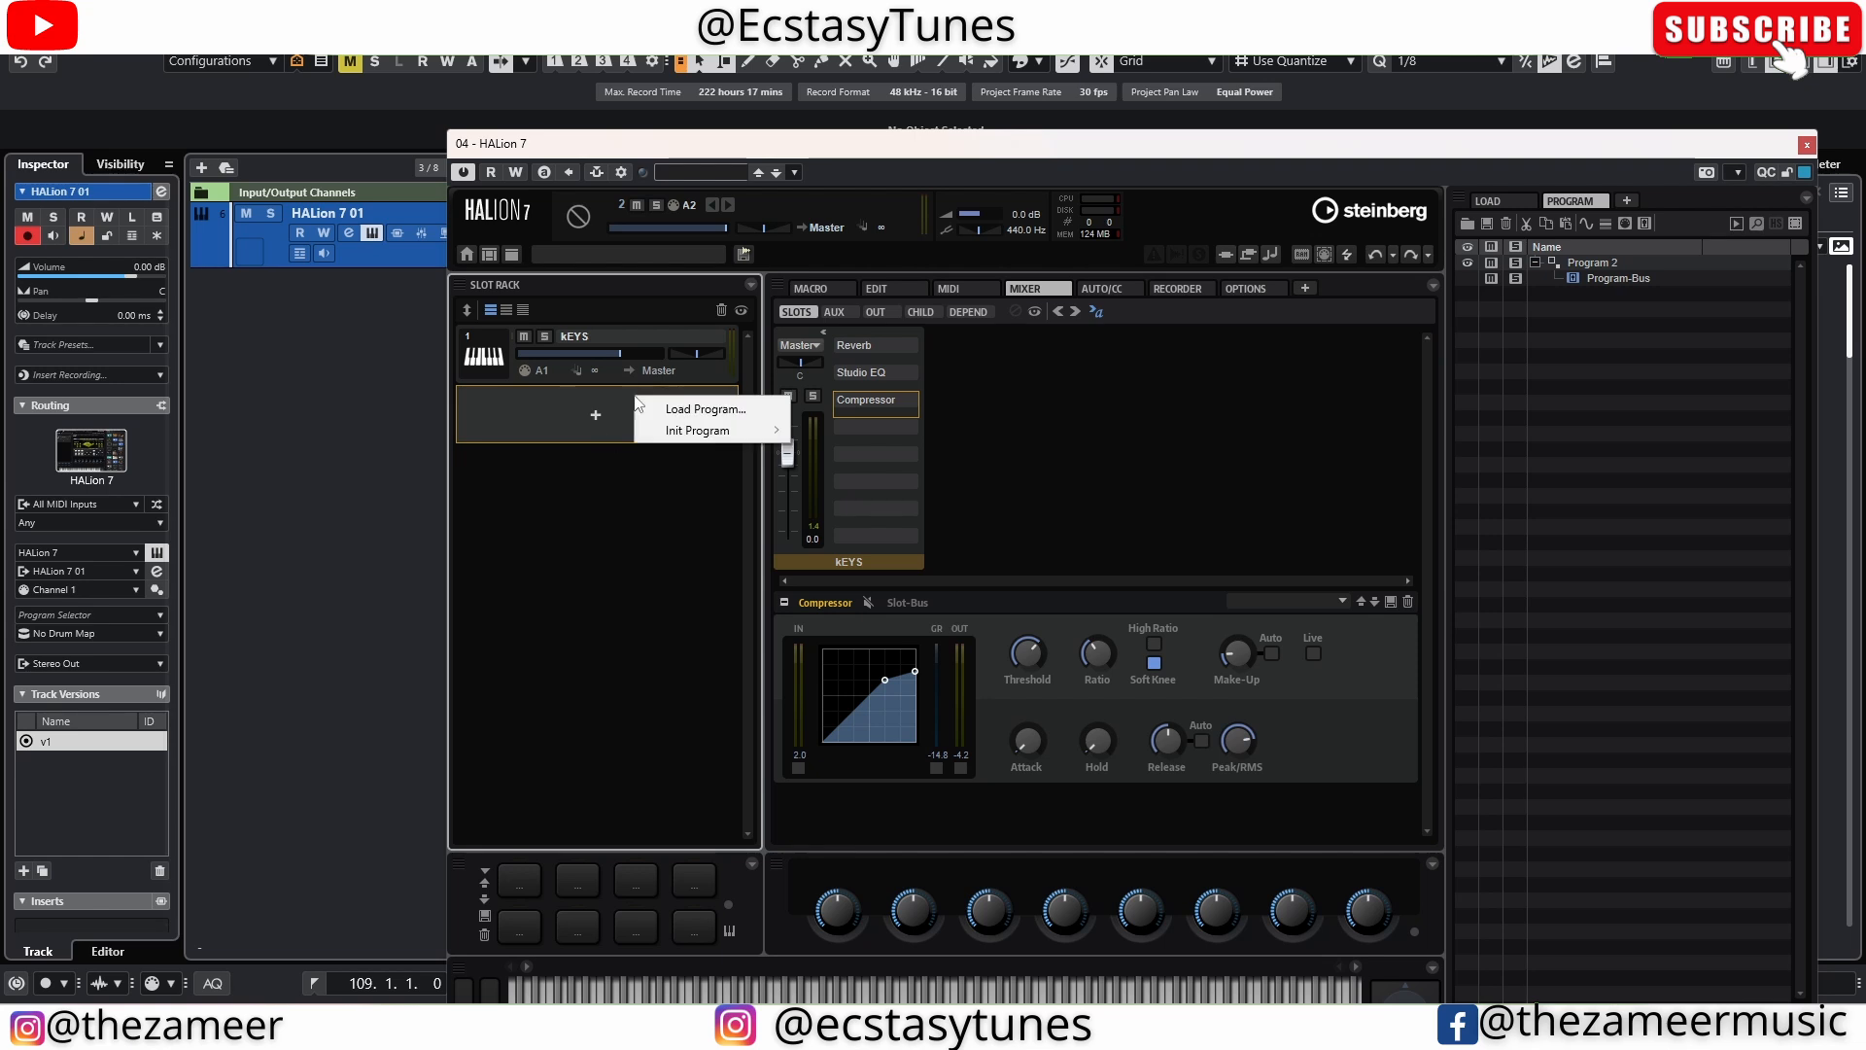
{"action": "mouse_move", "coordinate": [695, 439]}
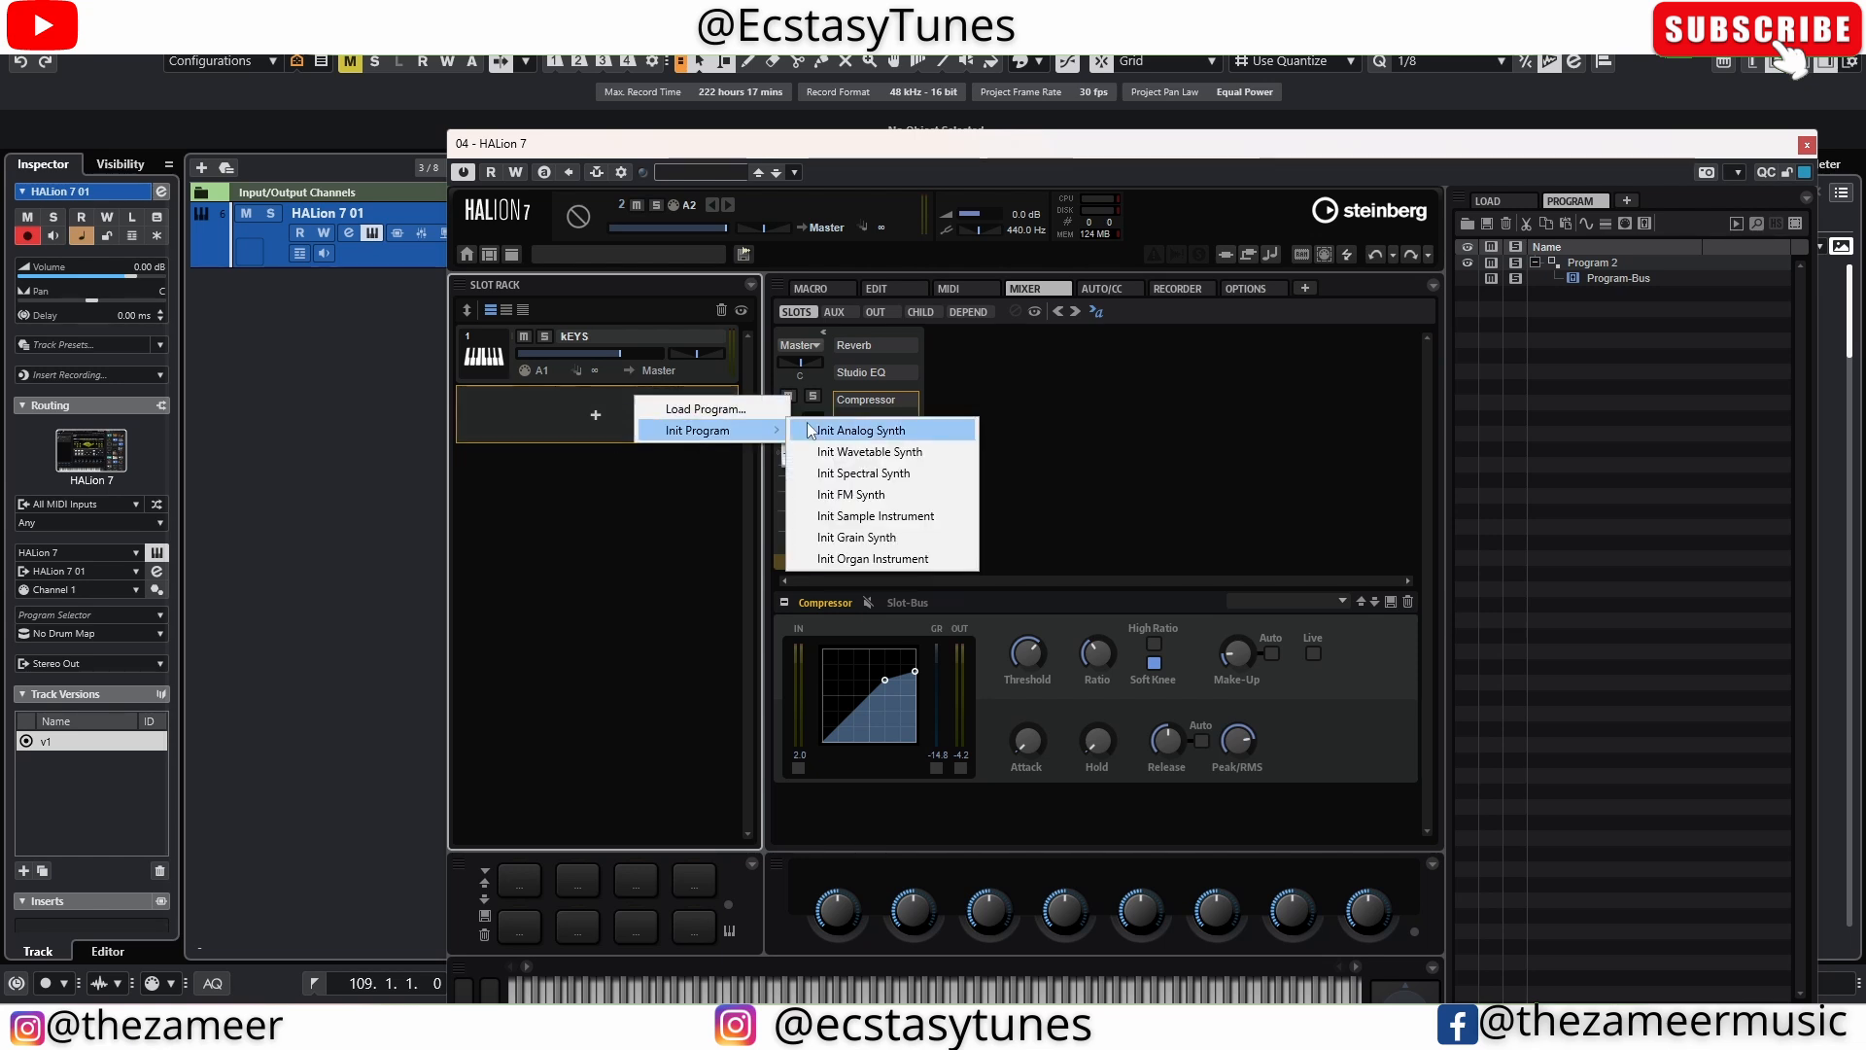
{"action": "left_click", "coordinate": [846, 429]}
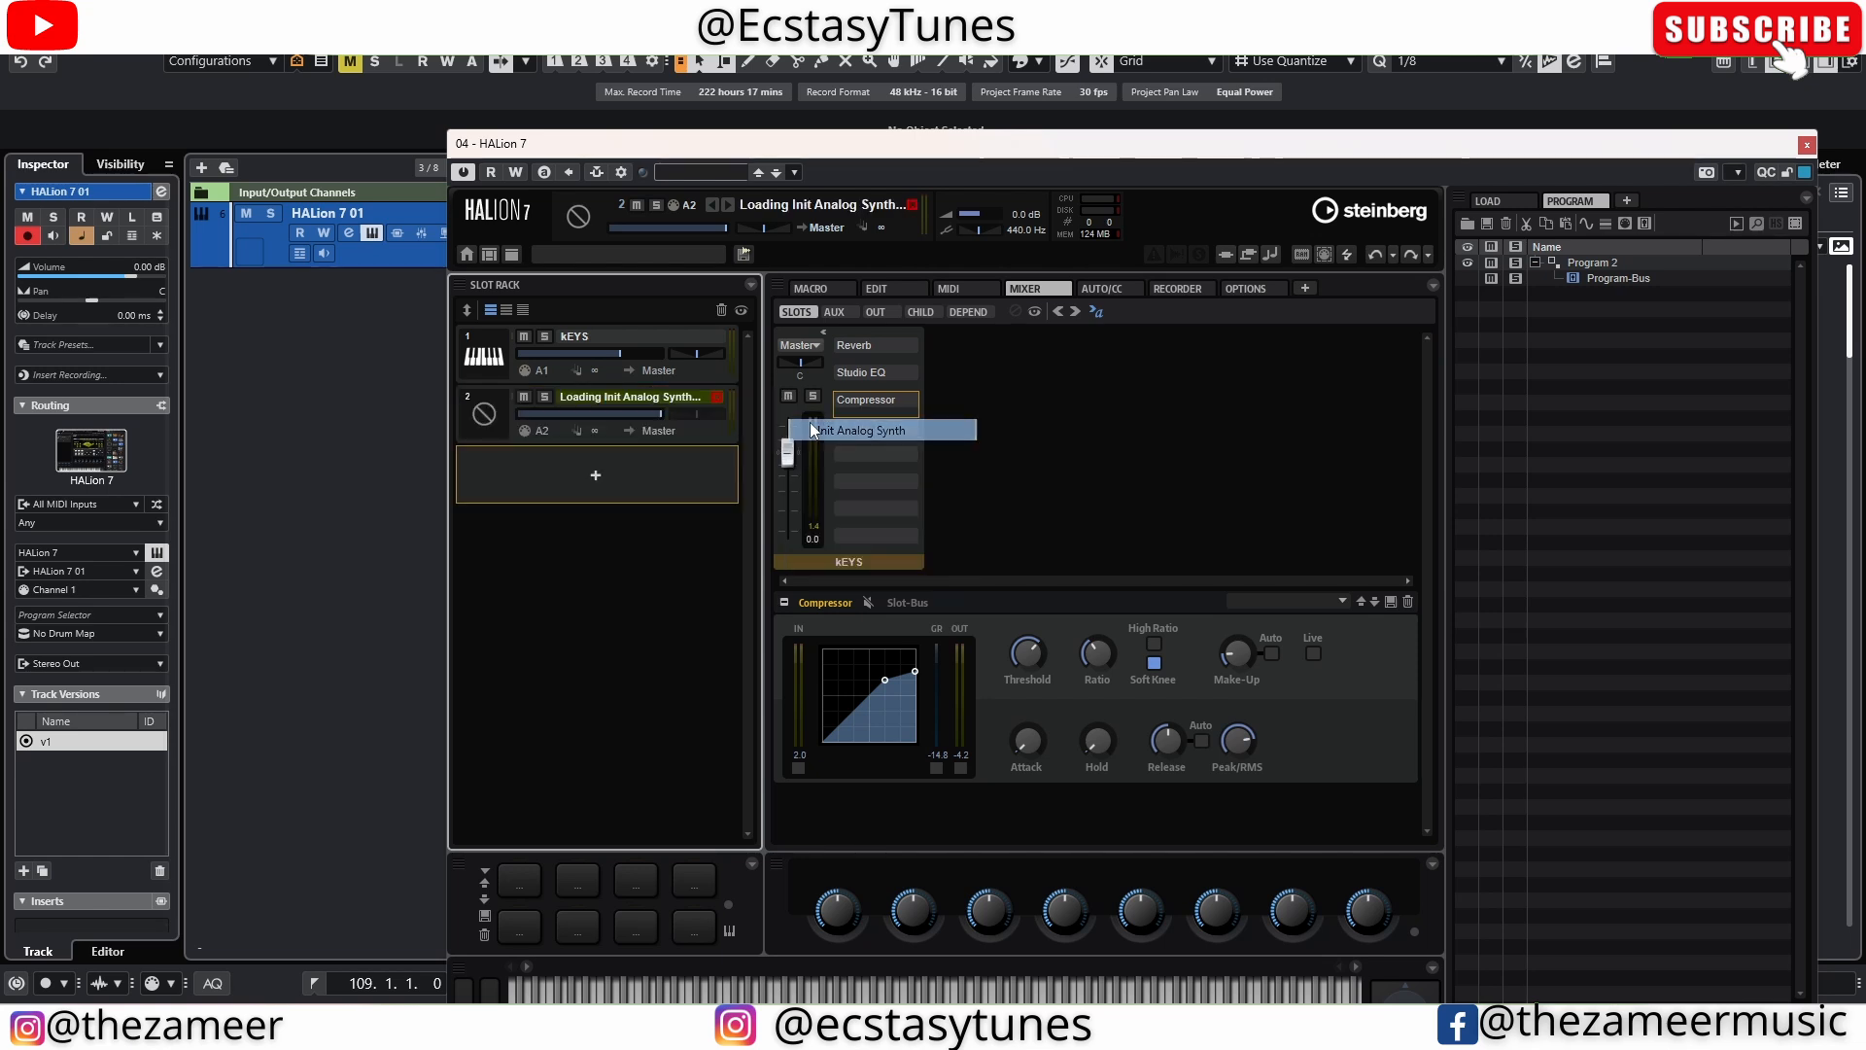
{"action": "double_click", "coordinate": [344, 291]}
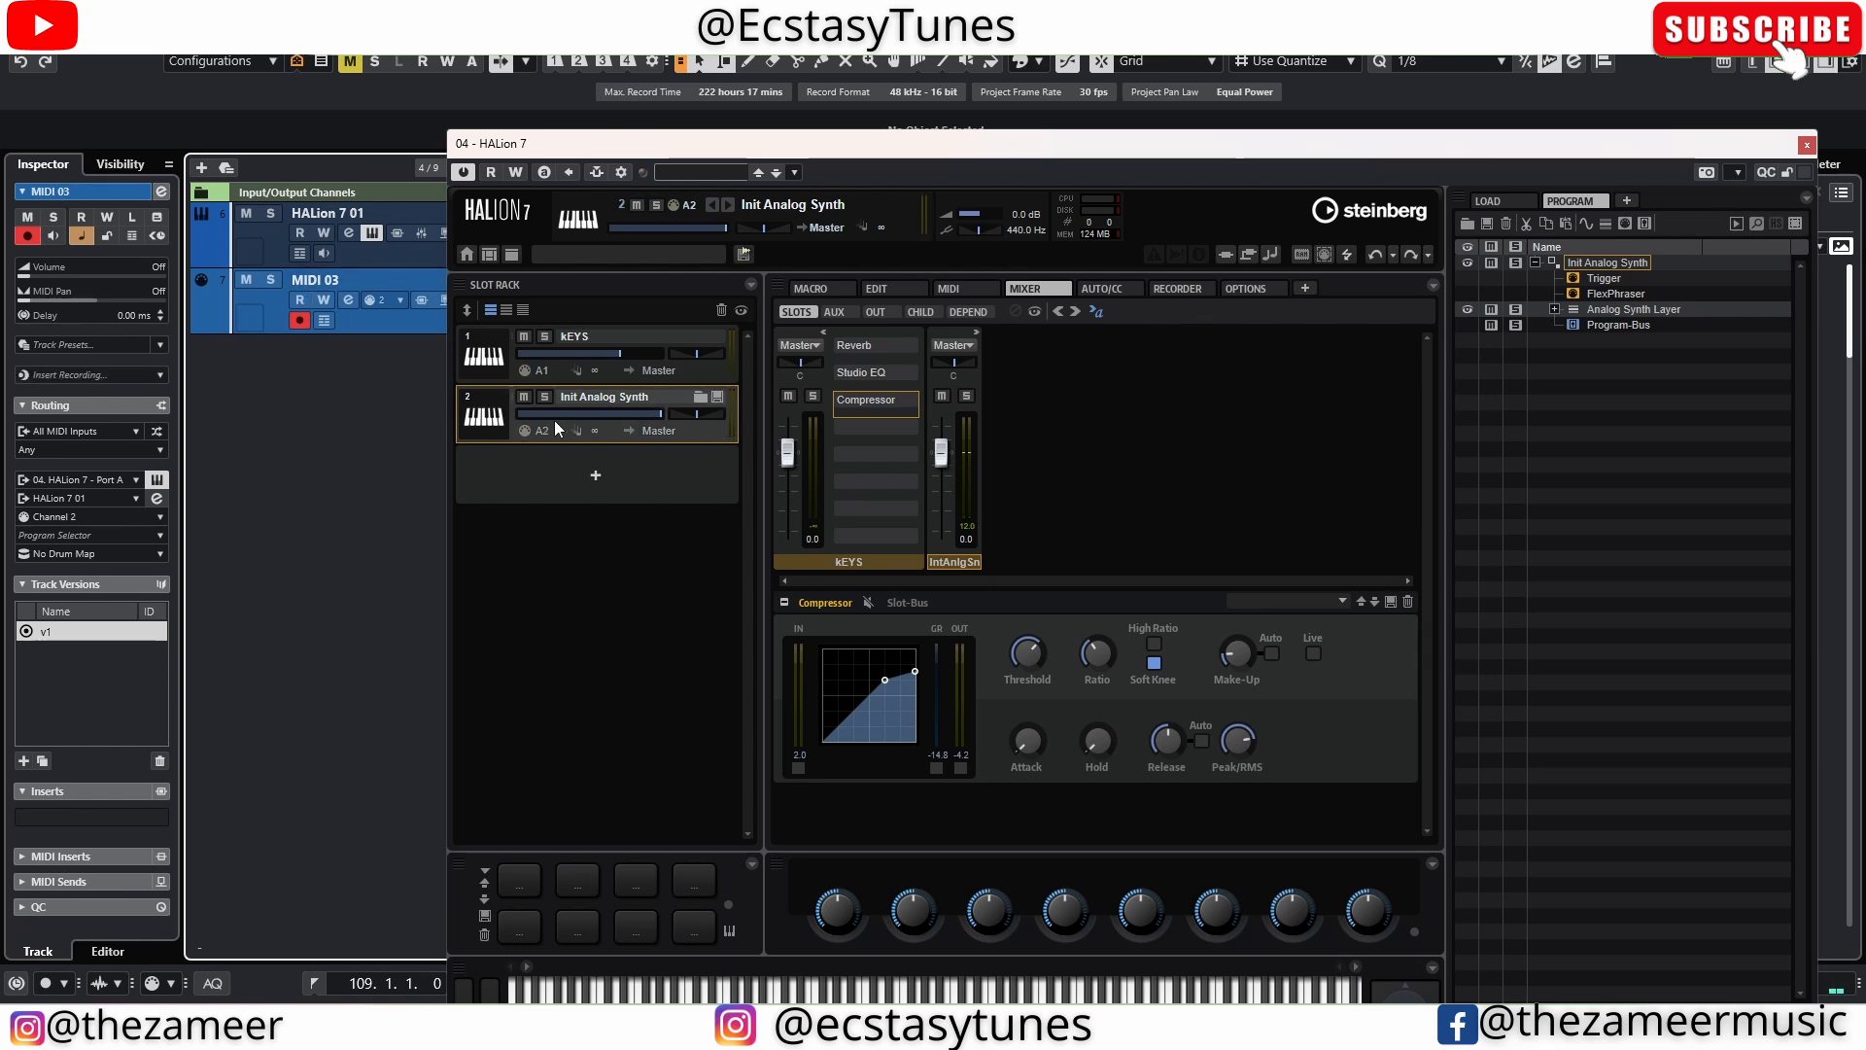
Set the waveforms of OSC1, OSC2 and OSC3 to Saw in the second slot's synth zone
{"action": "left_click", "coordinate": [707, 415]}
{"action": "left_click", "coordinate": [888, 291]}
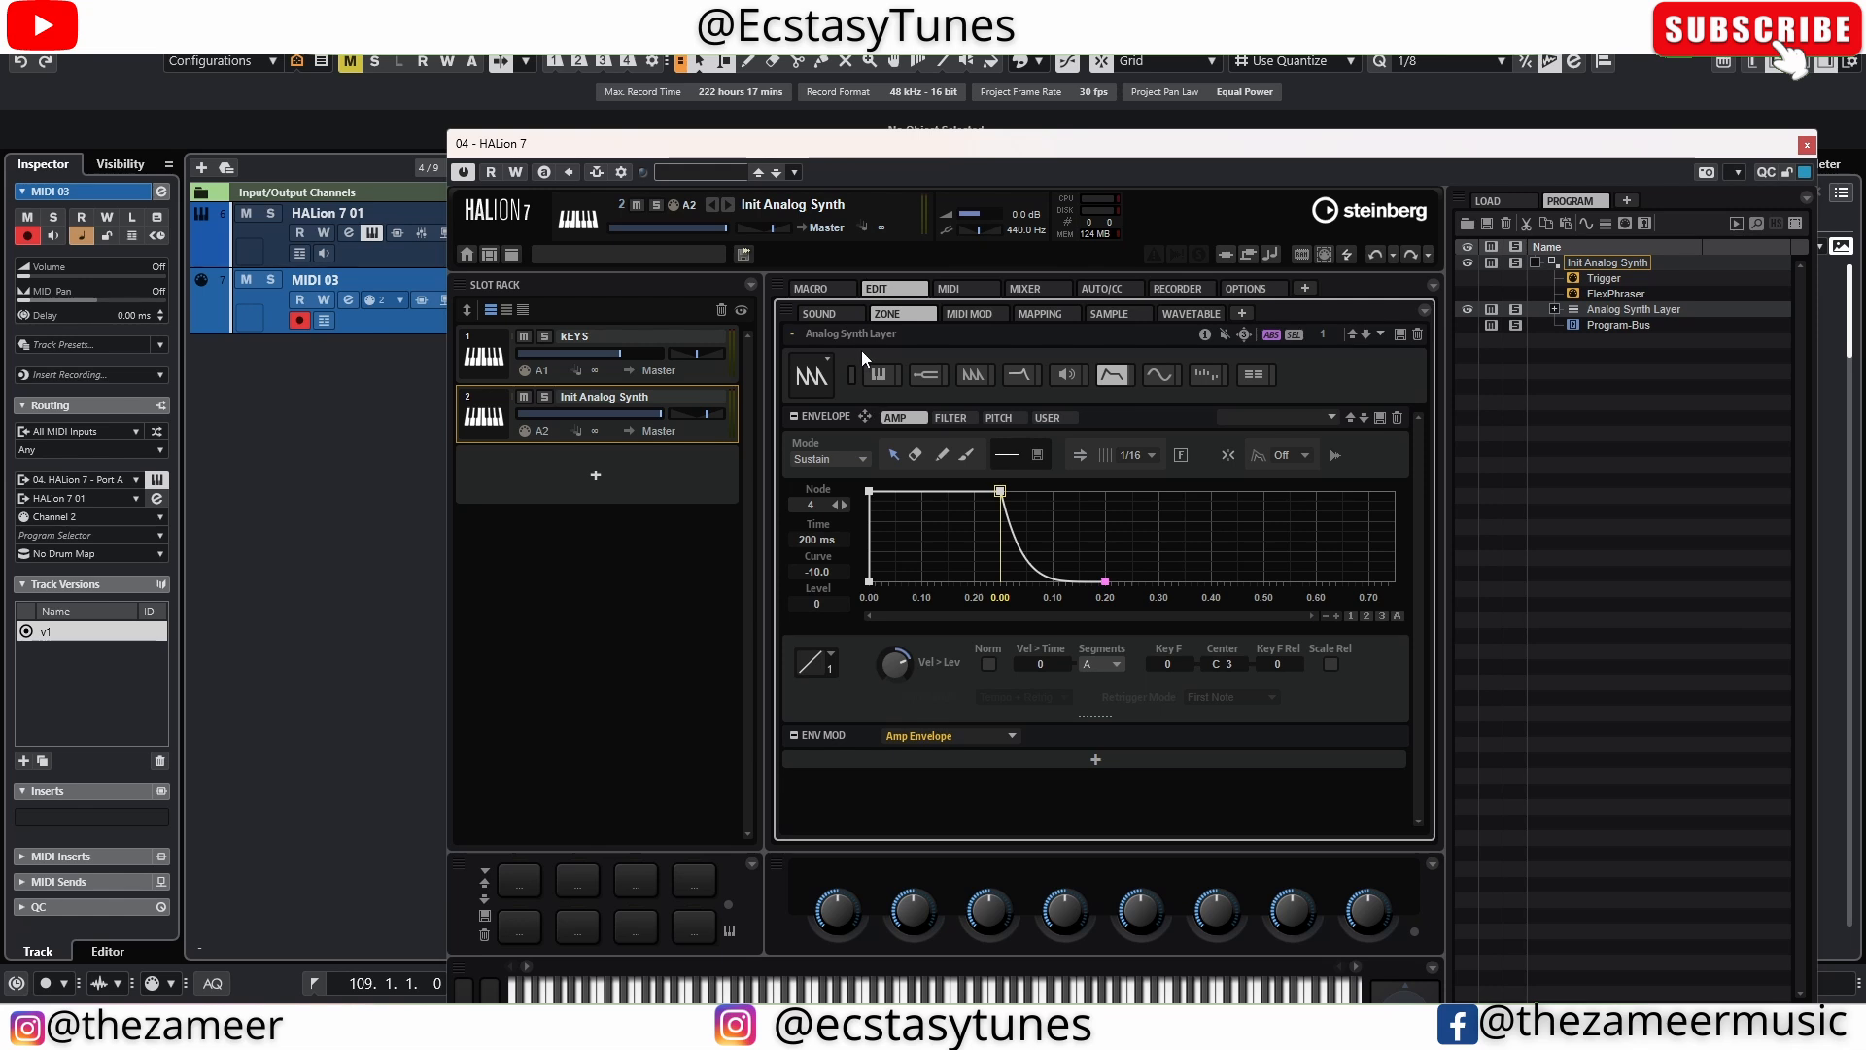
{"action": "left_click", "coordinate": [972, 375]}
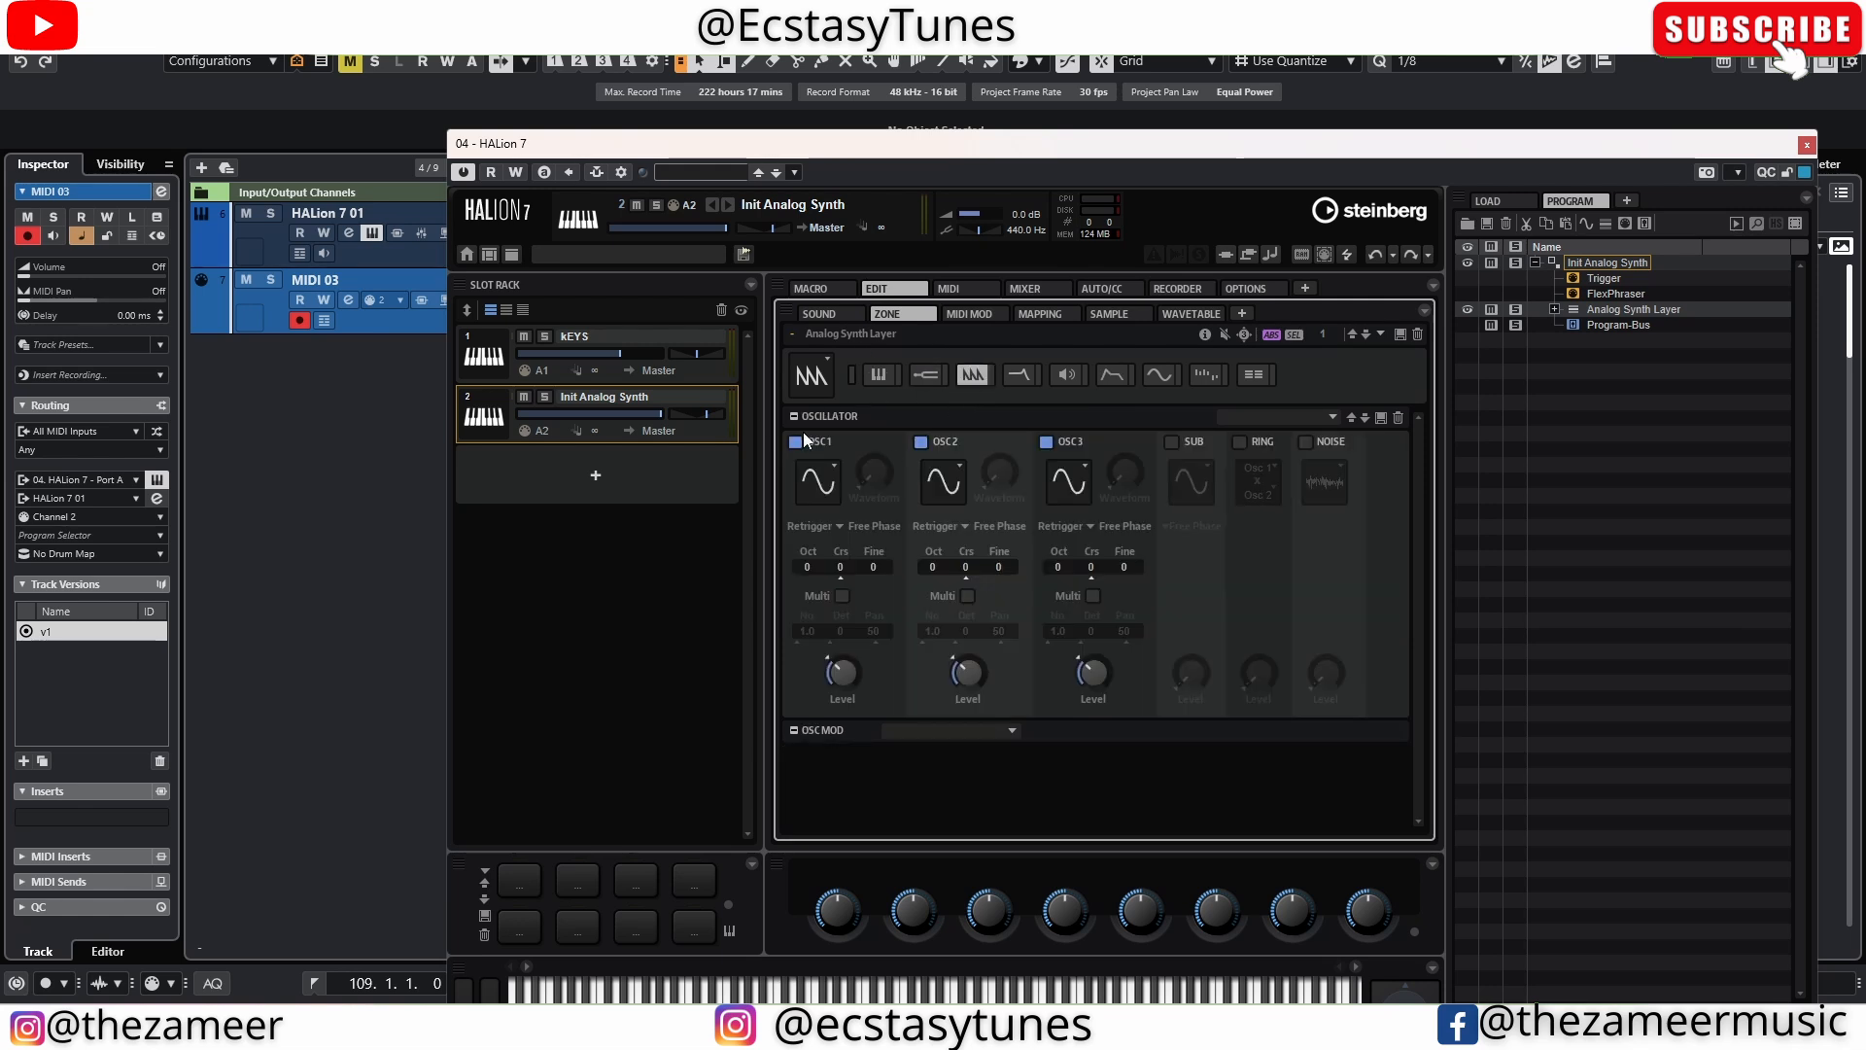
{"action": "left_click", "coordinate": [826, 489]}
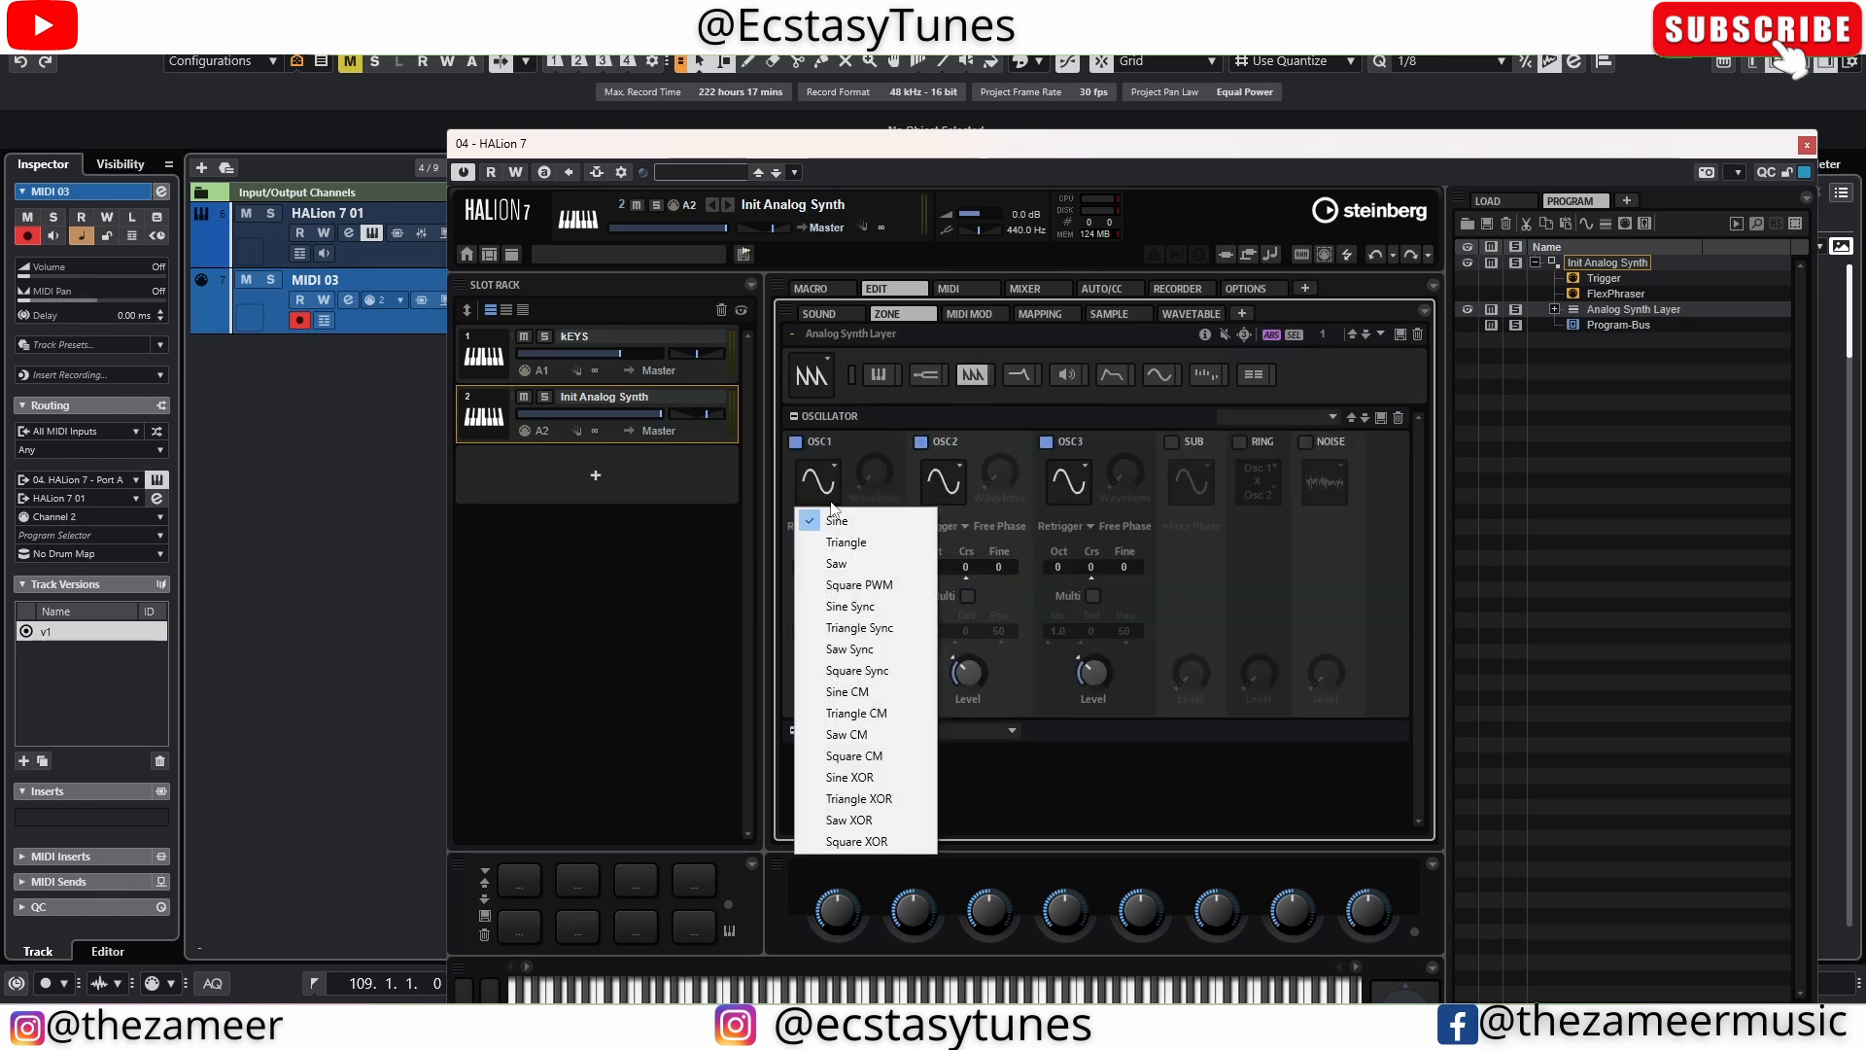
{"action": "left_click", "coordinate": [838, 563]}
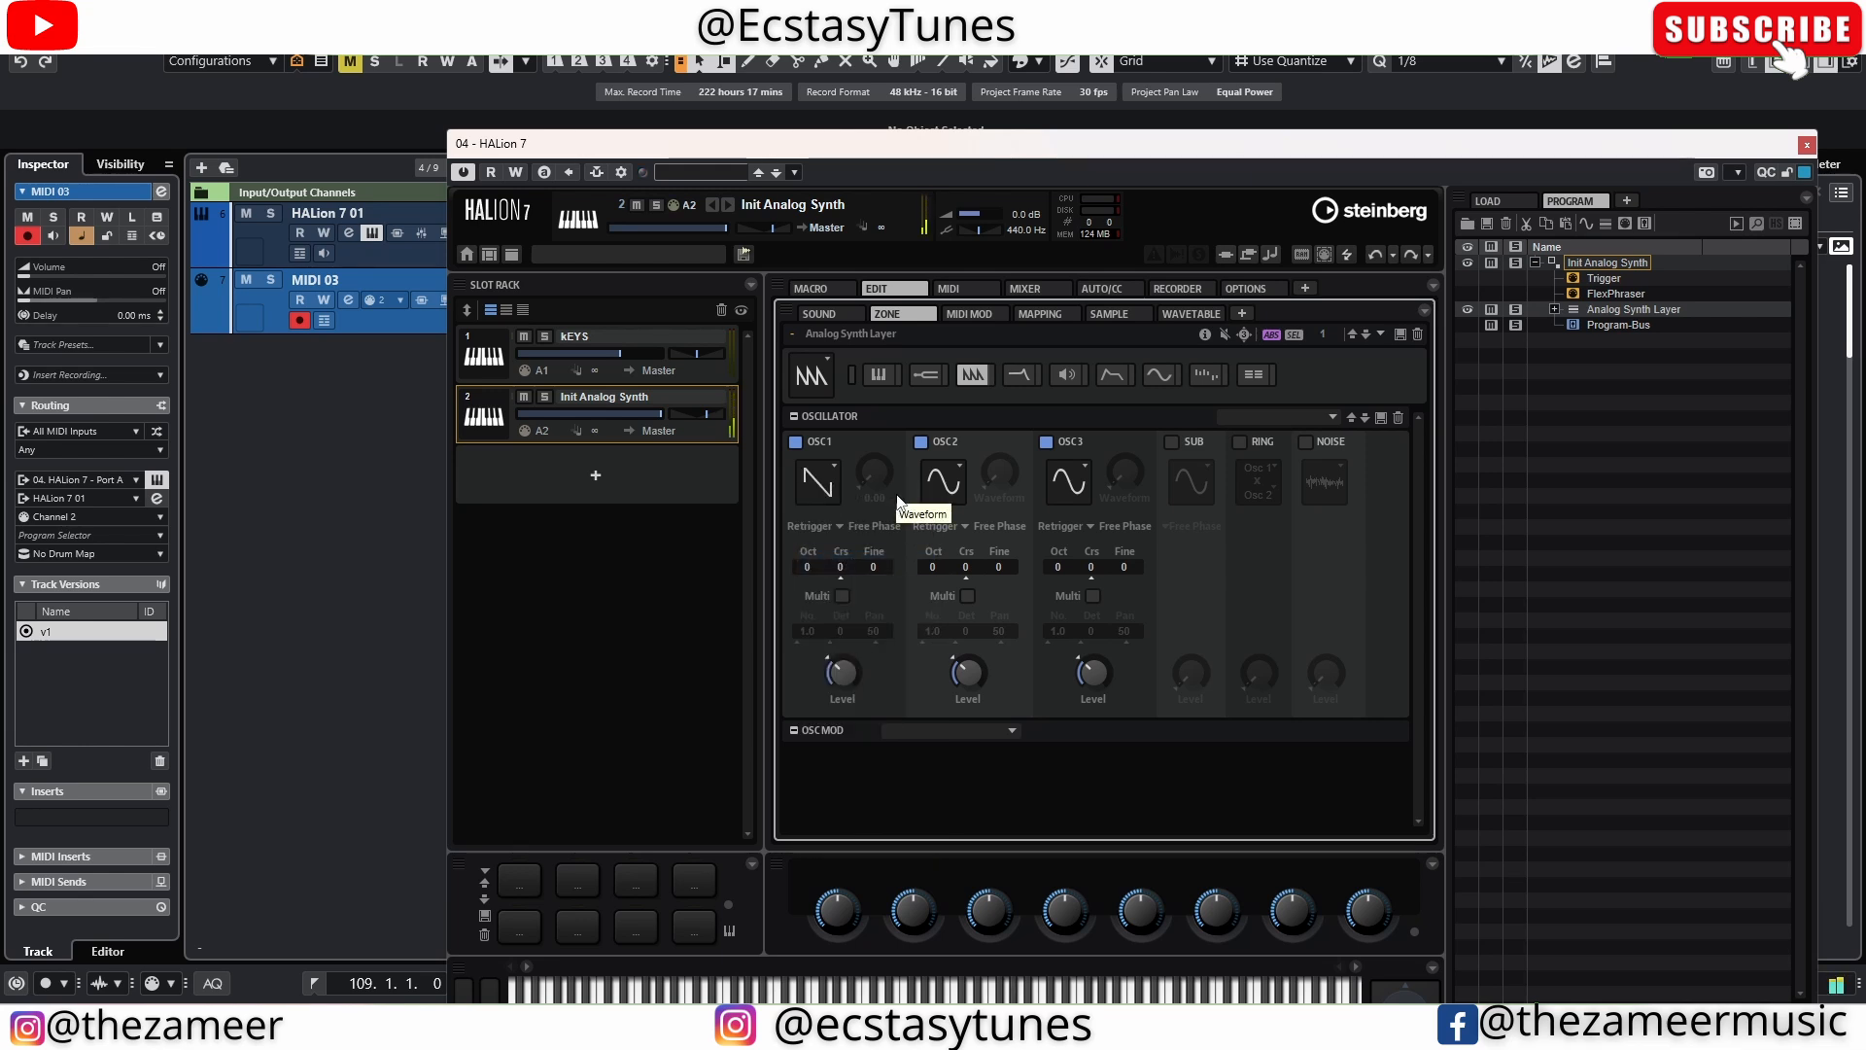
{"action": "left_click", "coordinate": [948, 478]}
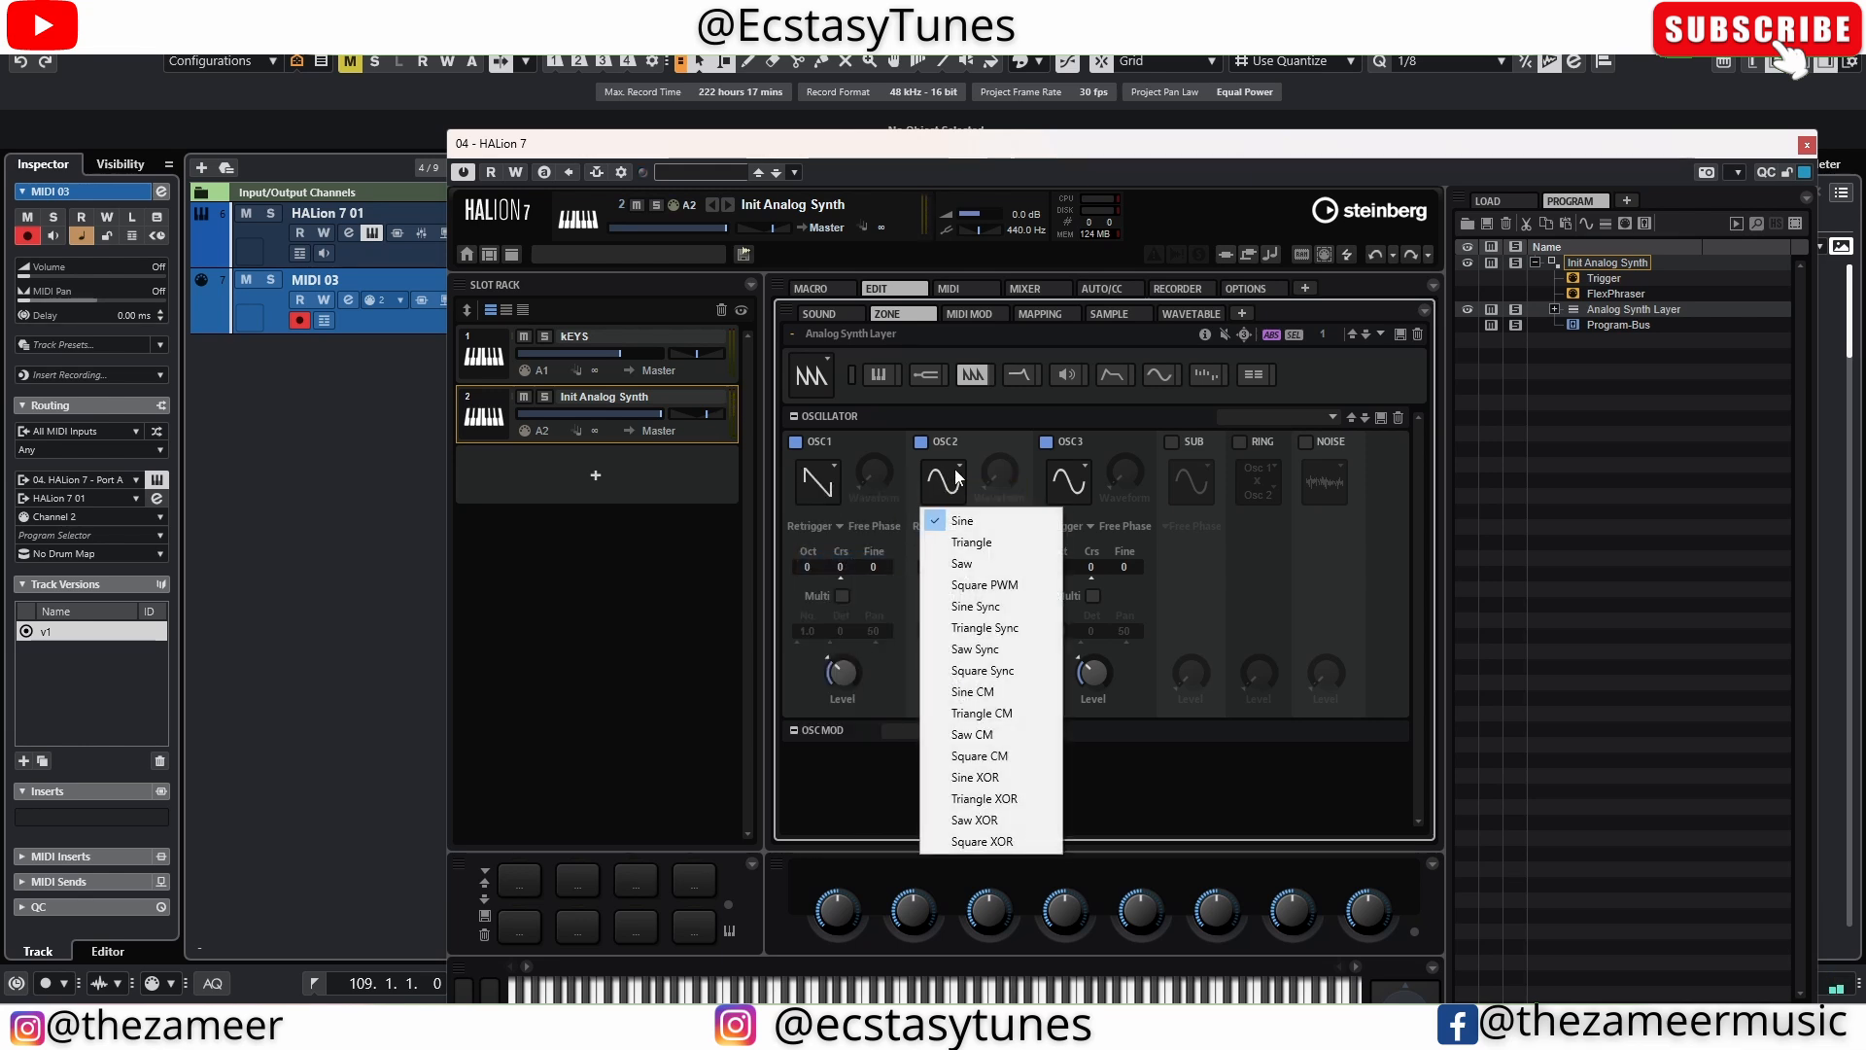
{"action": "left_click", "coordinate": [995, 564]}
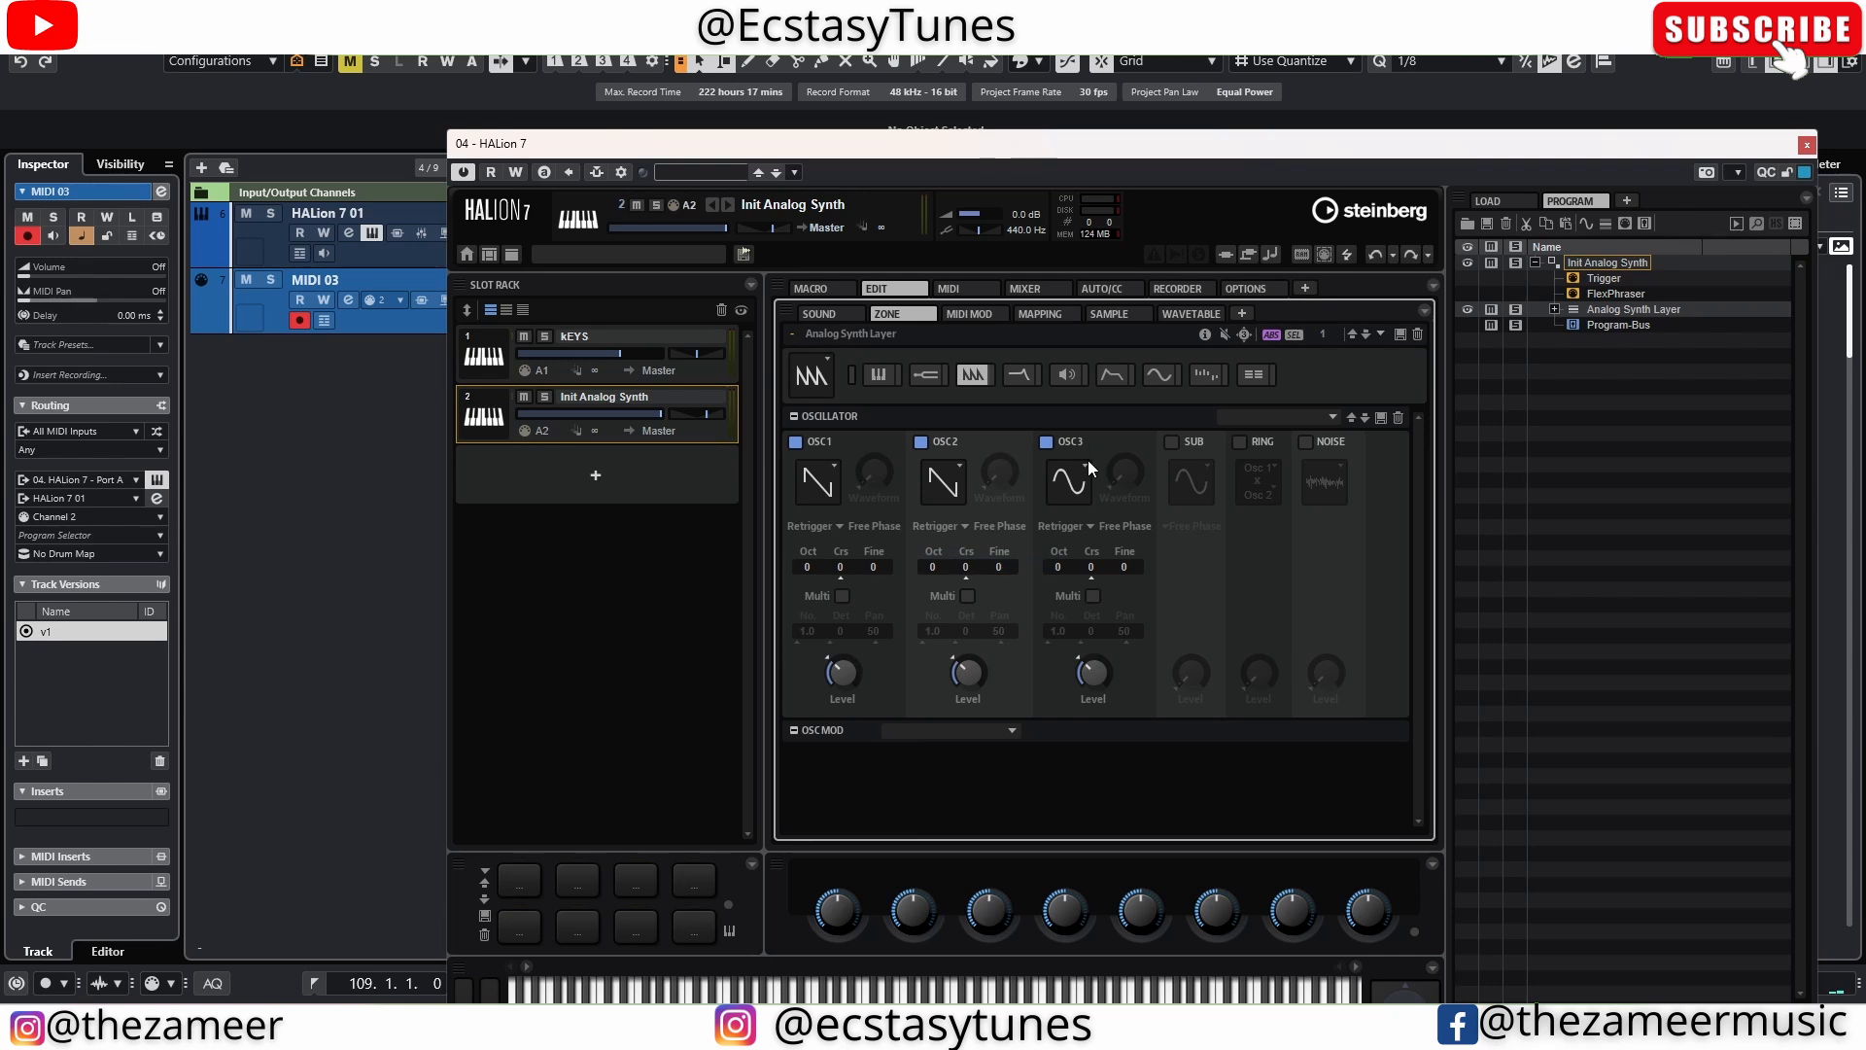
{"action": "left_click", "coordinate": [1086, 463]}
{"action": "left_click", "coordinate": [1113, 566]}
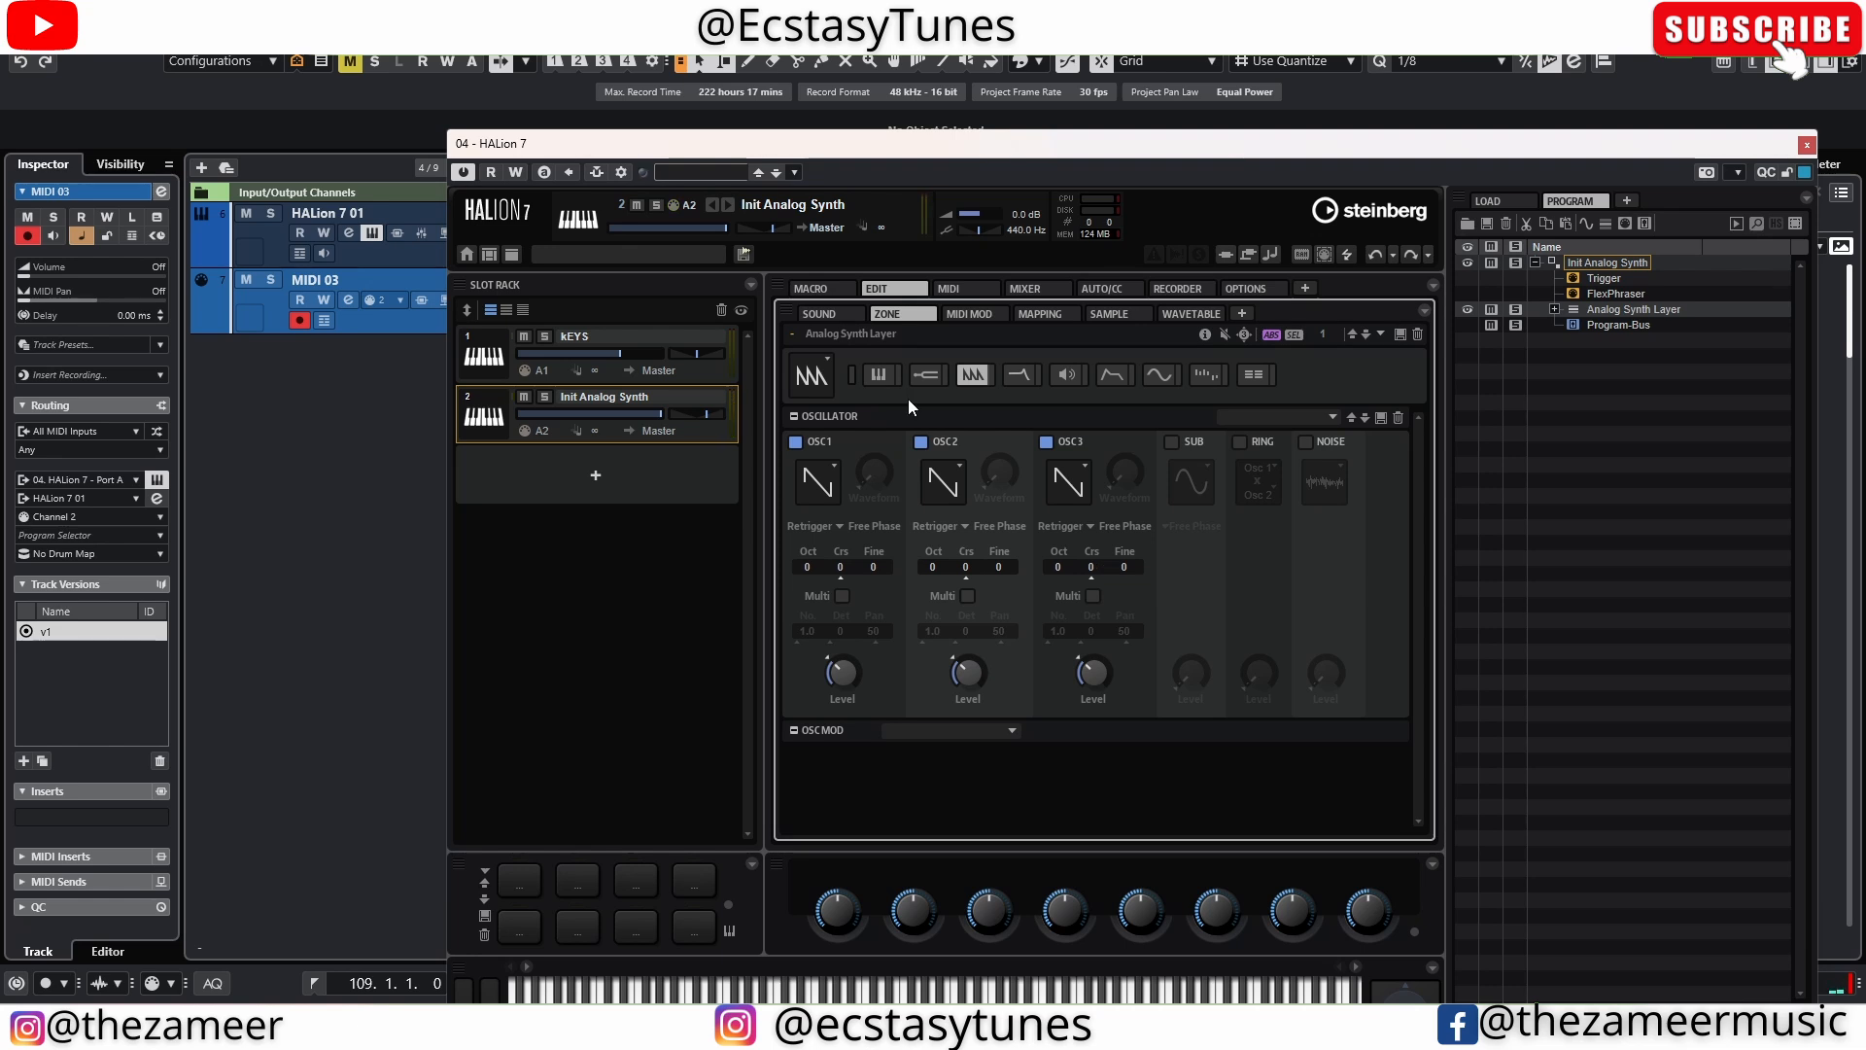
Enable Unison in the second slot's voice control, raise its Voices and Detune, and lower the slot's level
{"action": "left_click", "coordinate": [881, 375]}
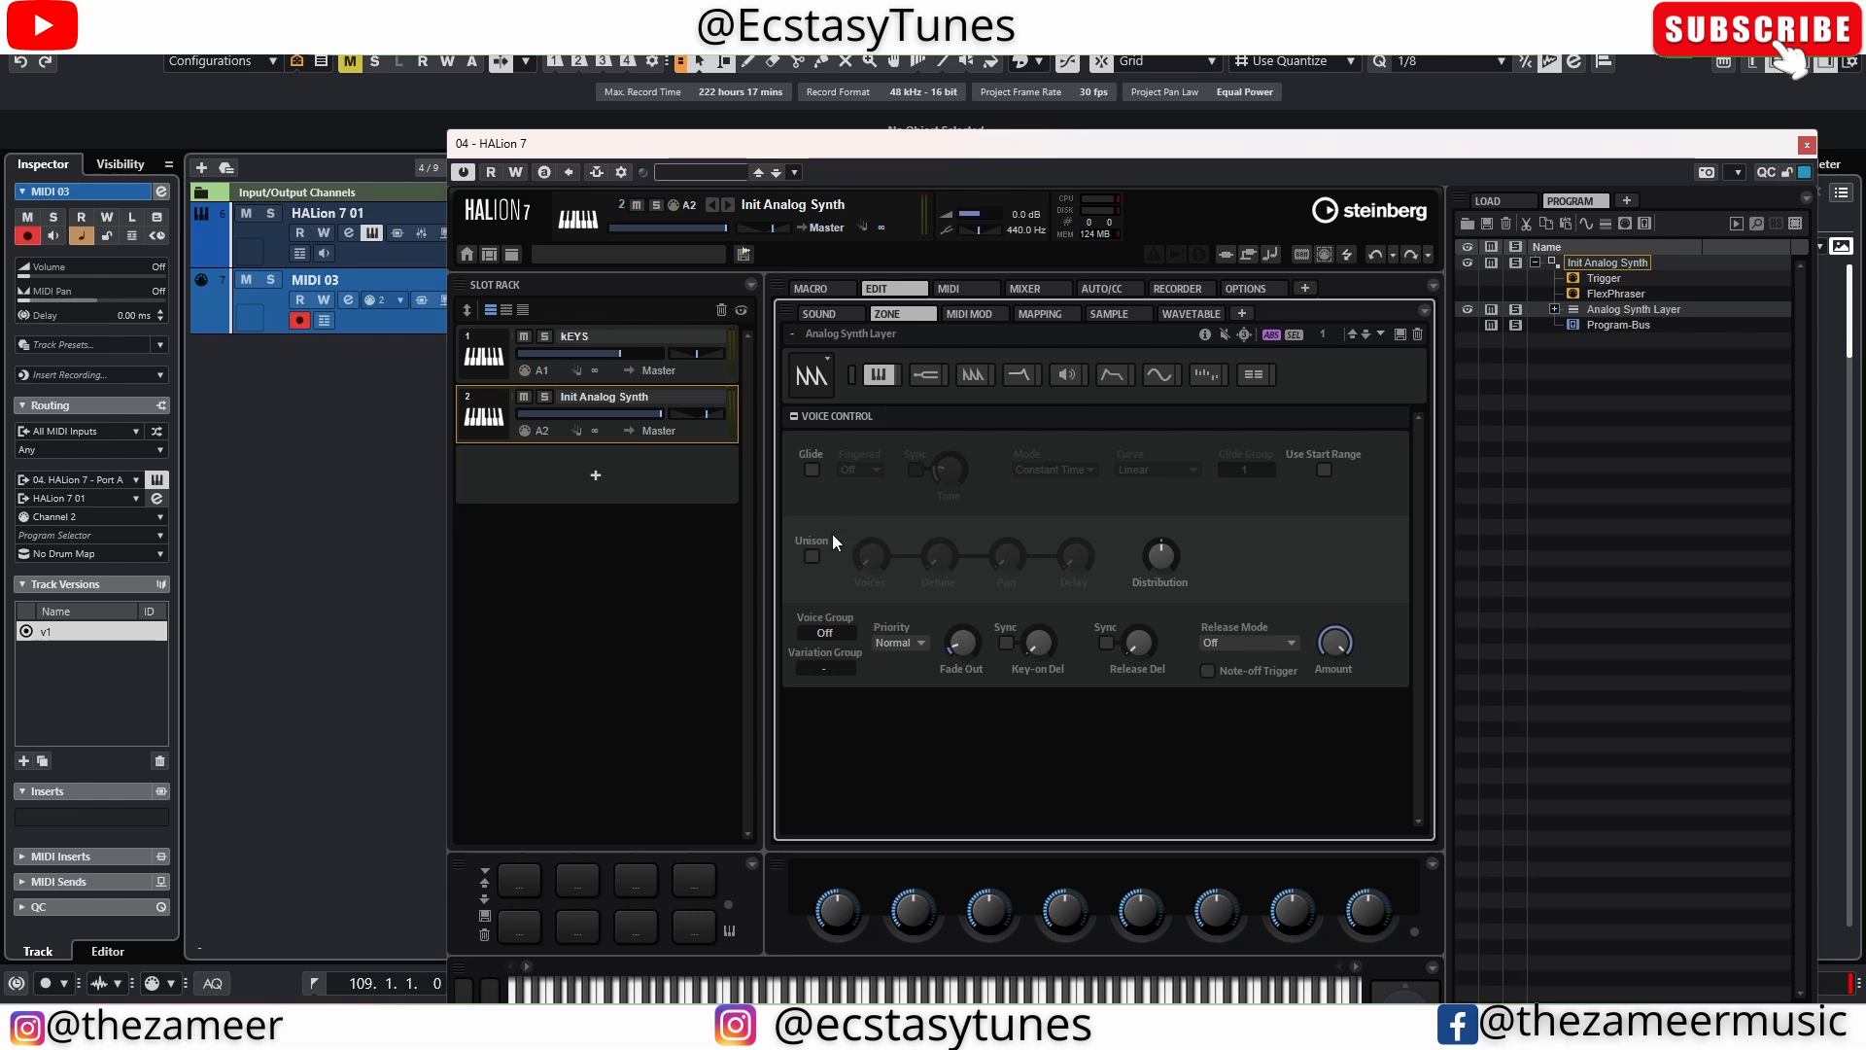
{"action": "left_click", "coordinate": [813, 557]}
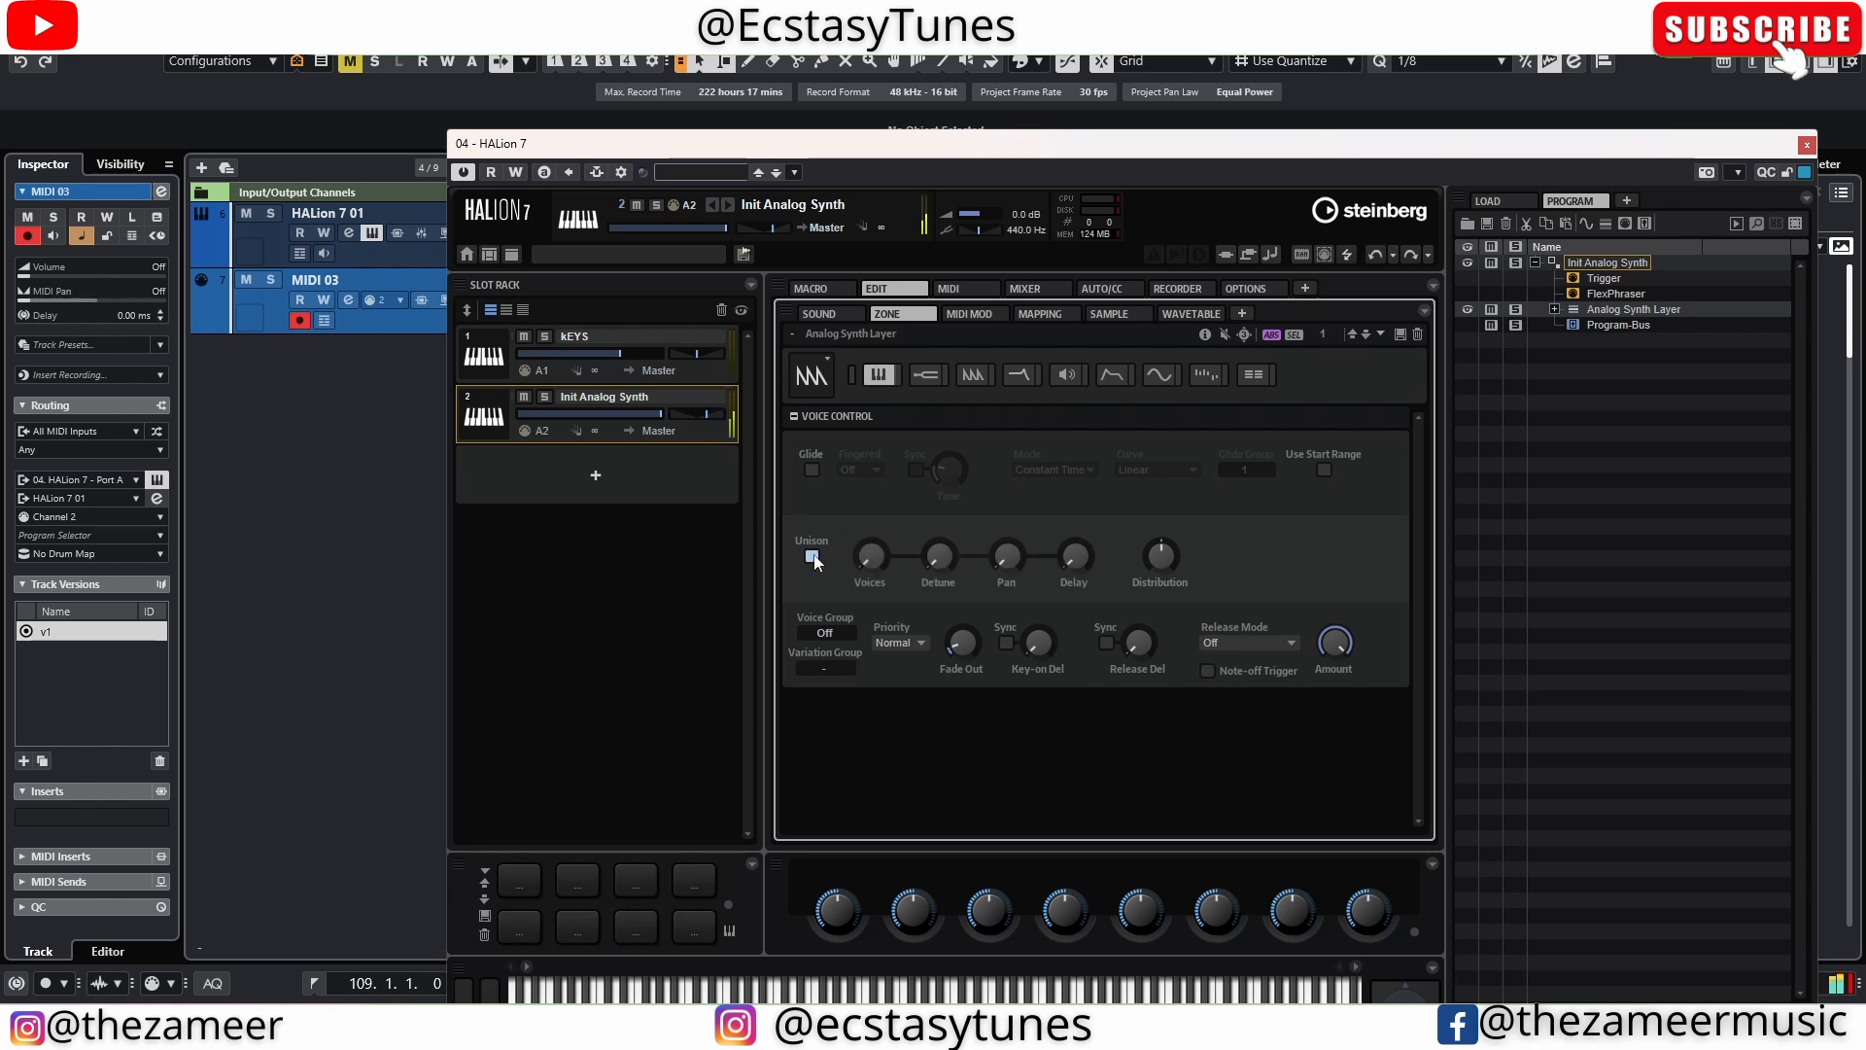
{"action": "left_click_drag", "start_coordinate": [878, 557], "coordinate": [878, 504]}
{"action": "left_click_drag", "start_coordinate": [667, 413], "coordinate": [620, 417]}
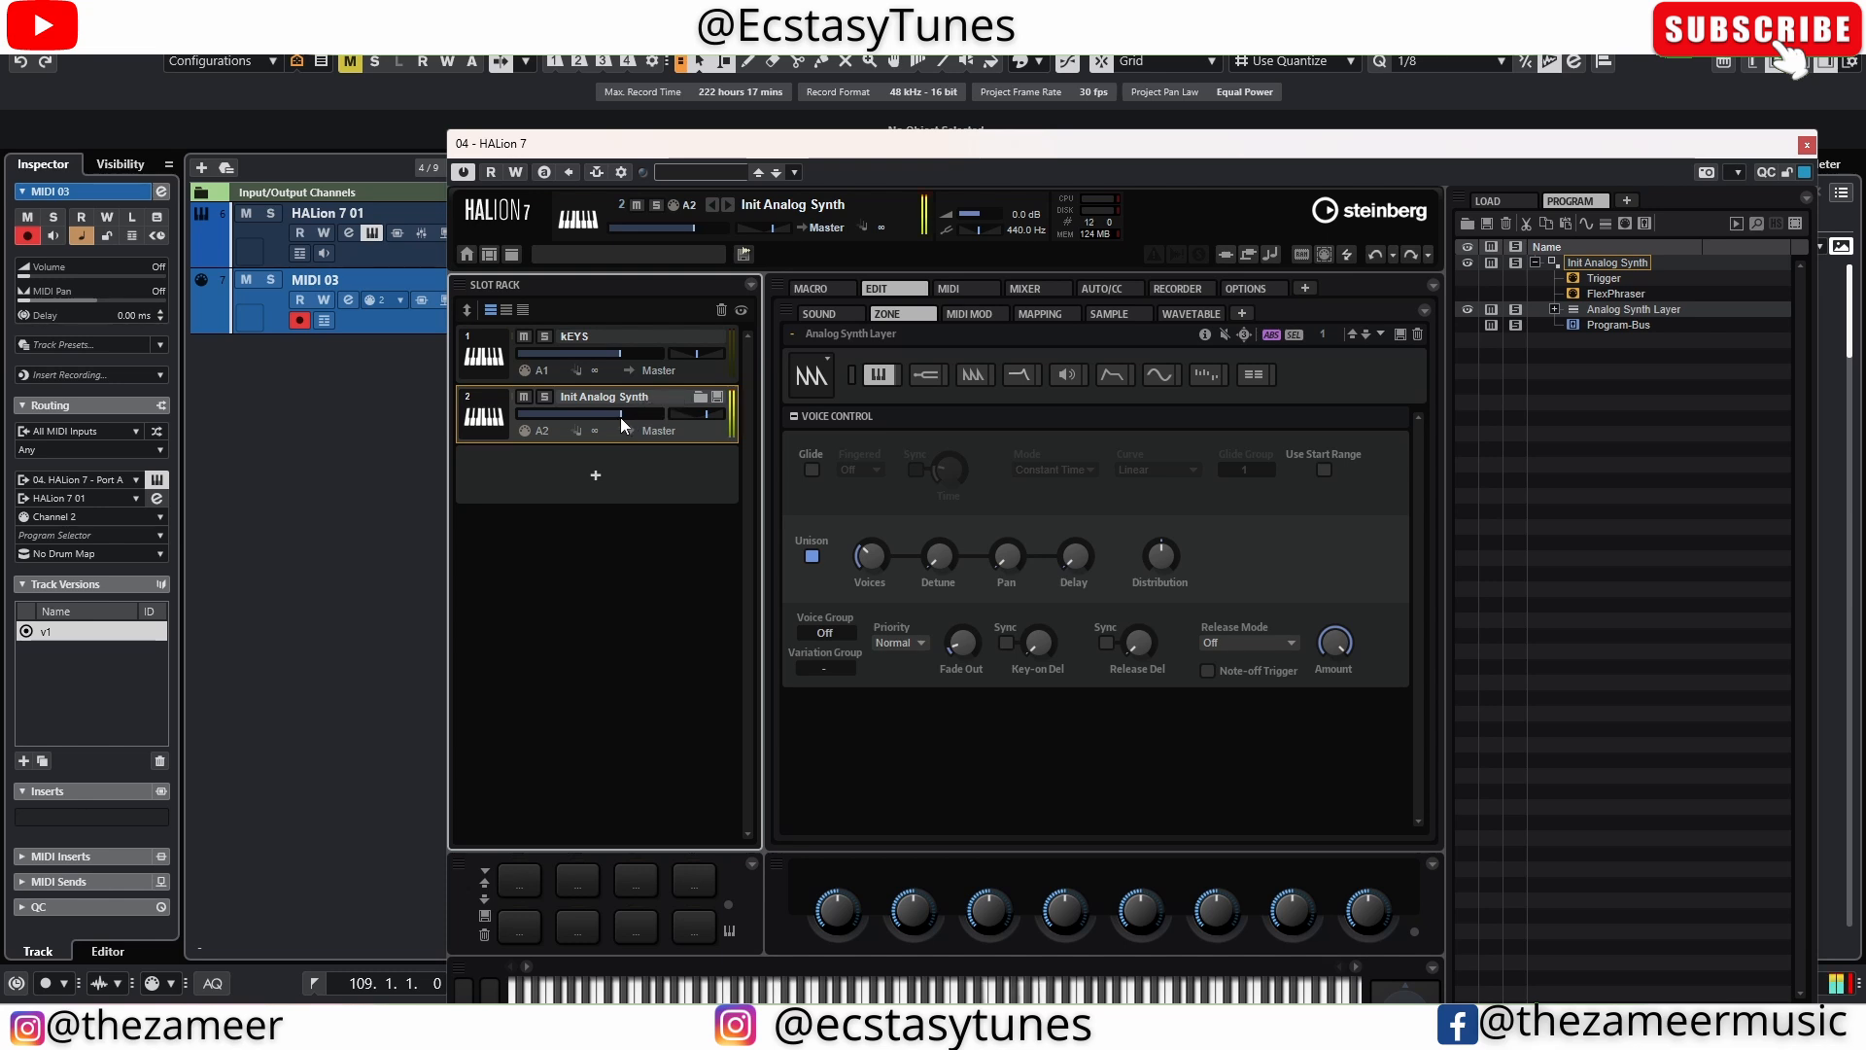
{"action": "left_click_drag", "start_coordinate": [620, 417], "coordinate": [581, 416]}
{"action": "scroll", "coordinate": [581, 416], "scroll_direction": "up", "scroll_amount": 2}
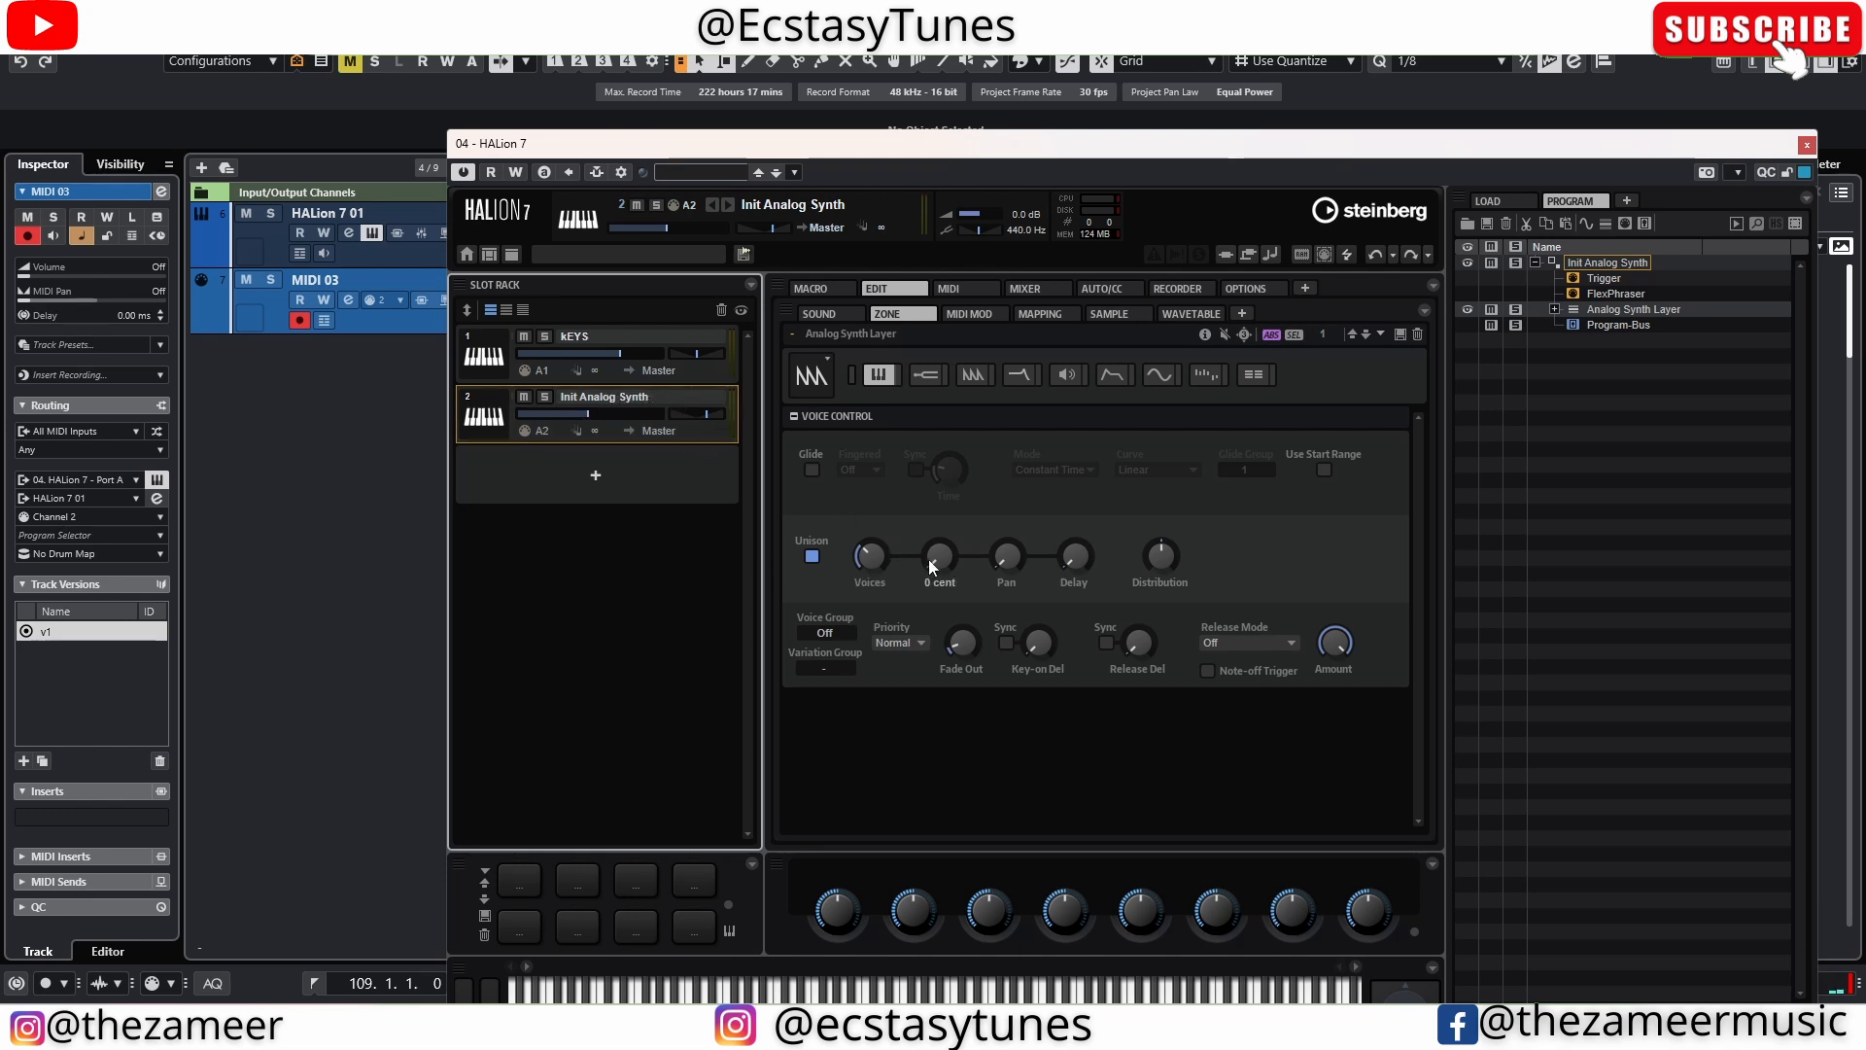
{"action": "left_click_drag", "start_coordinate": [937, 554], "coordinate": [946, 548]}
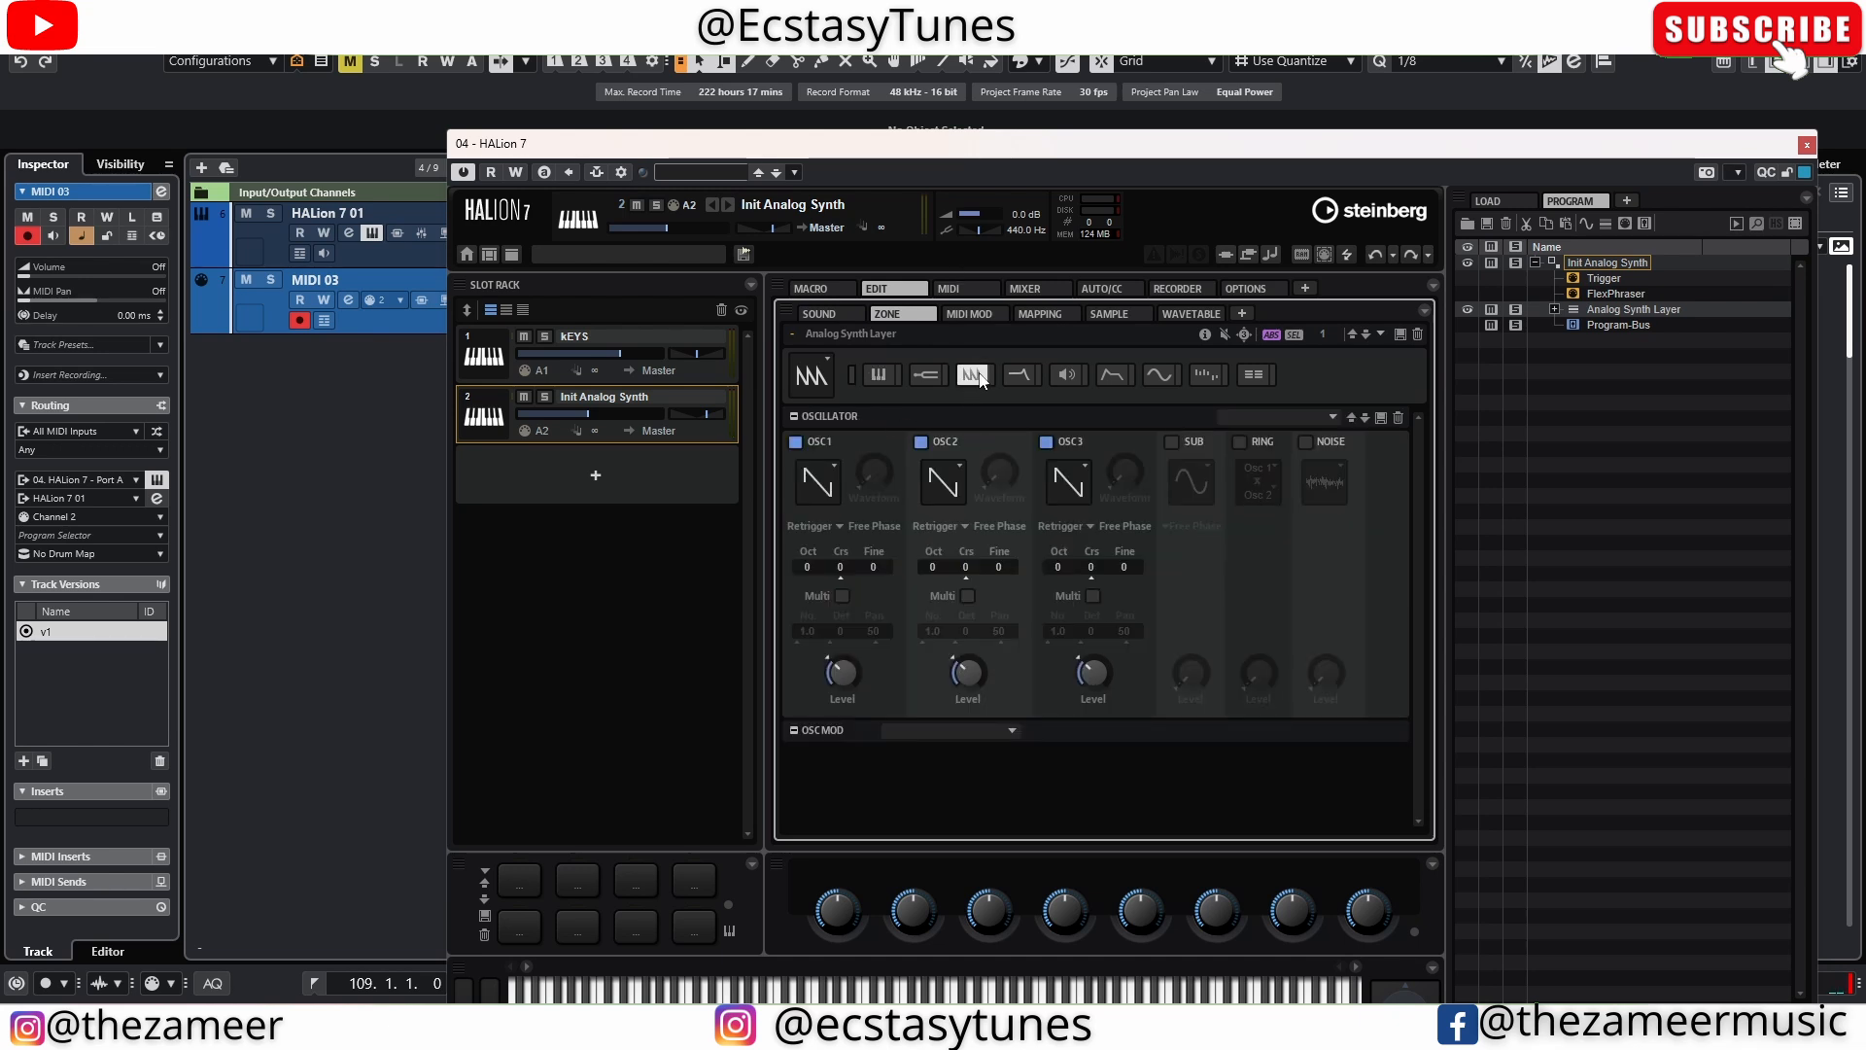
Turn on the Noise oscillator, adjust its level, and set OSC2's octave to -1
{"action": "left_click", "coordinate": [1306, 441]}
{"action": "left_click_drag", "start_coordinate": [1322, 673], "coordinate": [1333, 639]}
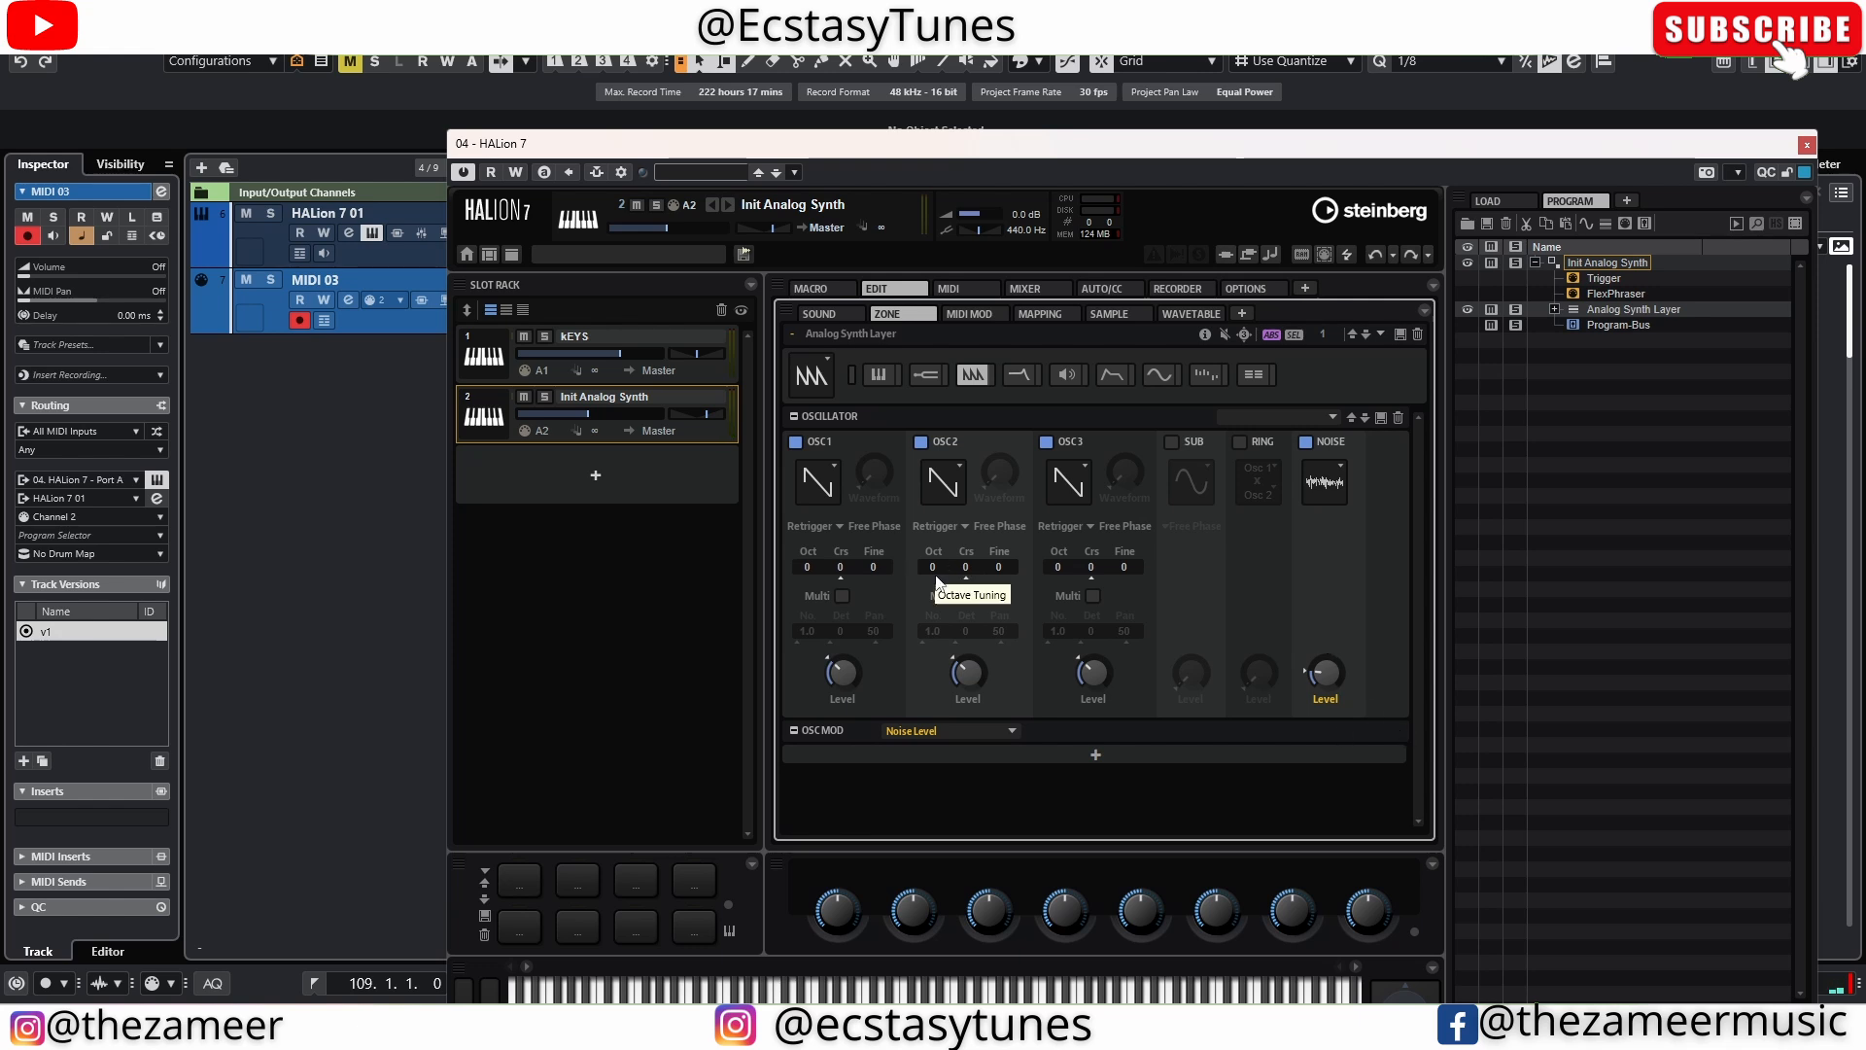
{"action": "scroll", "coordinate": [936, 567], "scroll_direction": "down", "scroll_amount": 1}
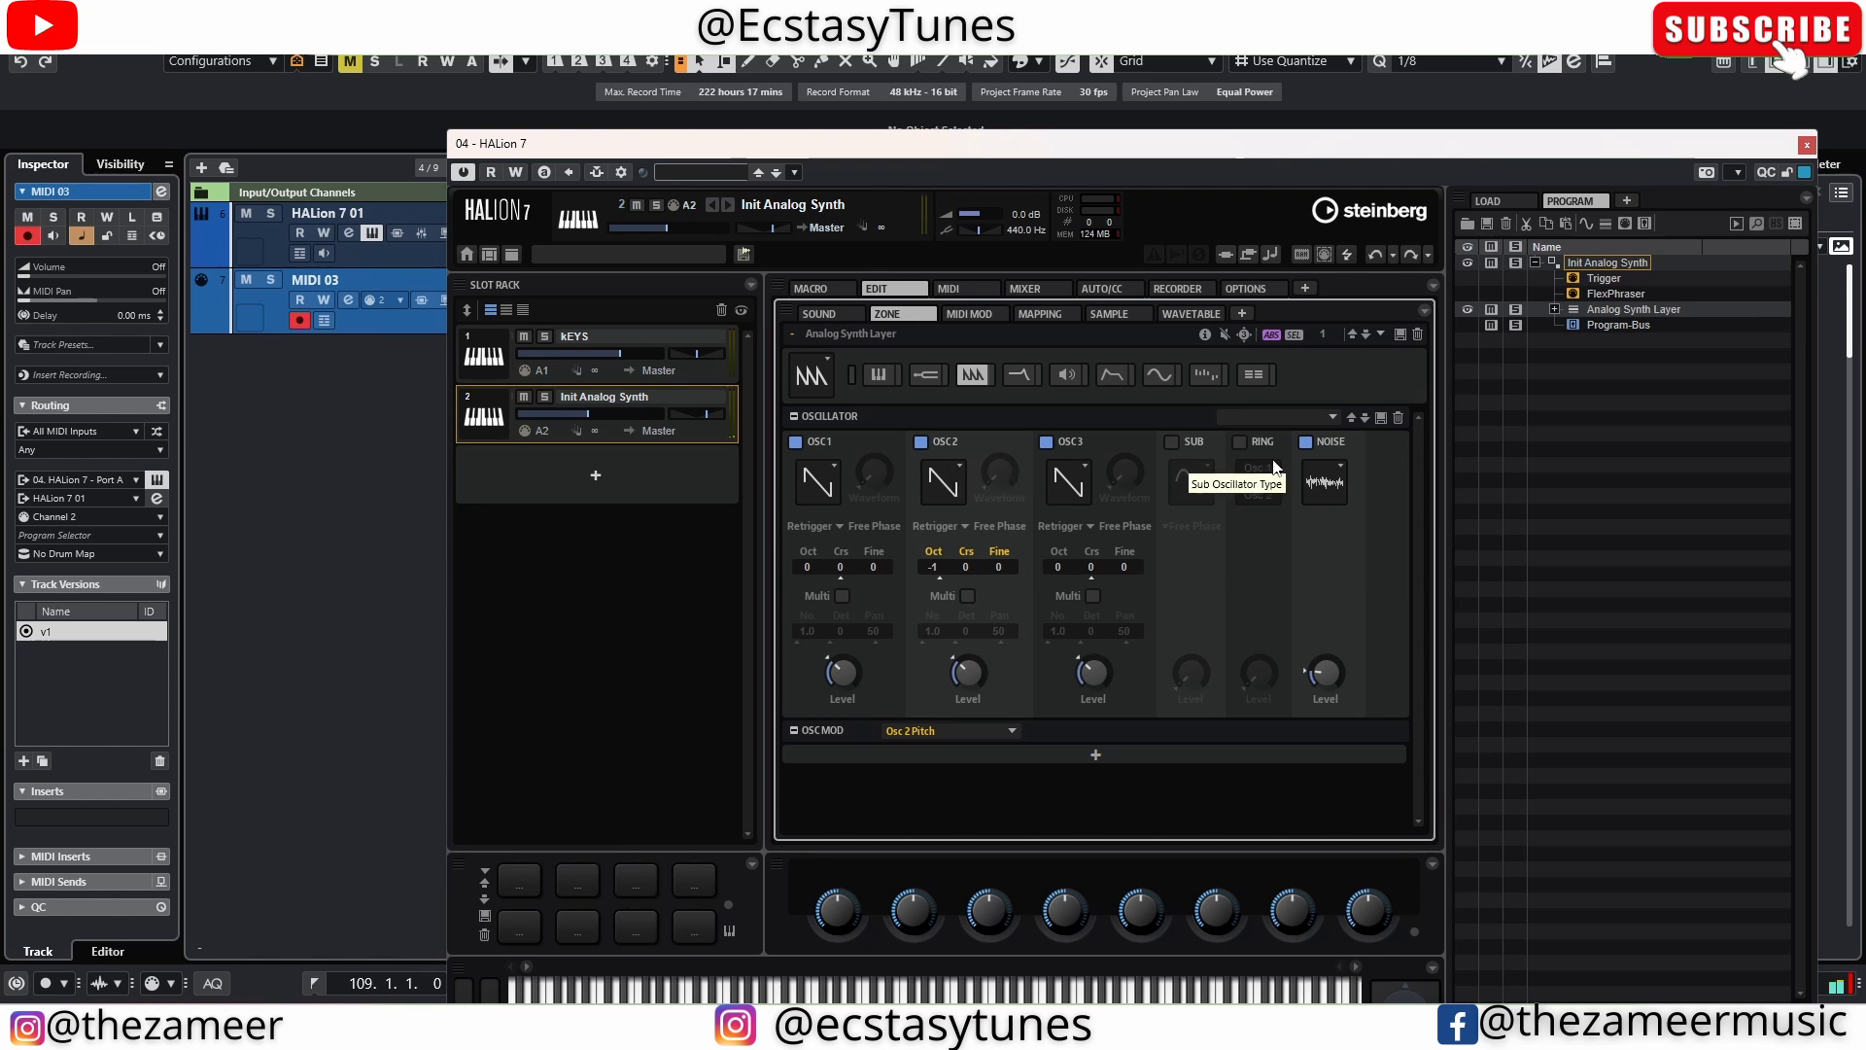
Turn on the SUB oscillator and adjust OSC1's fine tuning
{"action": "left_click", "coordinate": [1172, 444]}
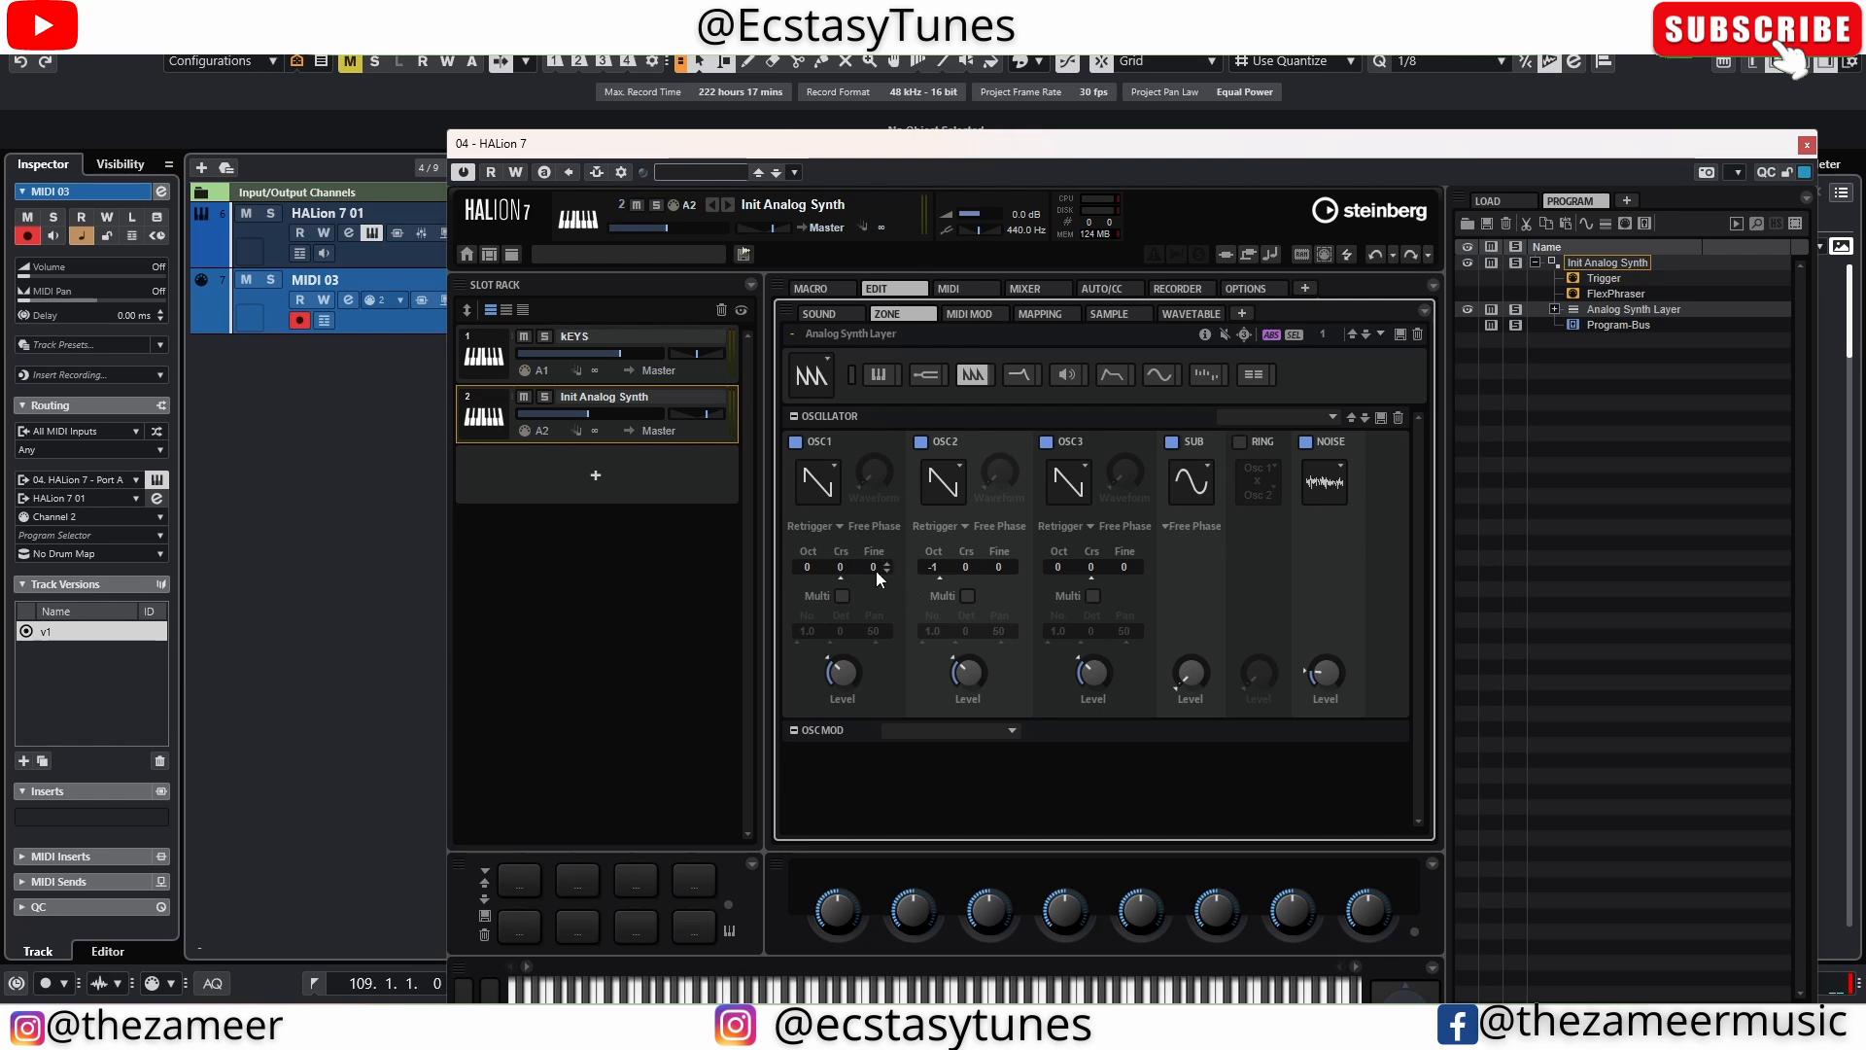
{"action": "scroll", "coordinate": [872, 574], "scroll_direction": "up", "scroll_amount": 1}
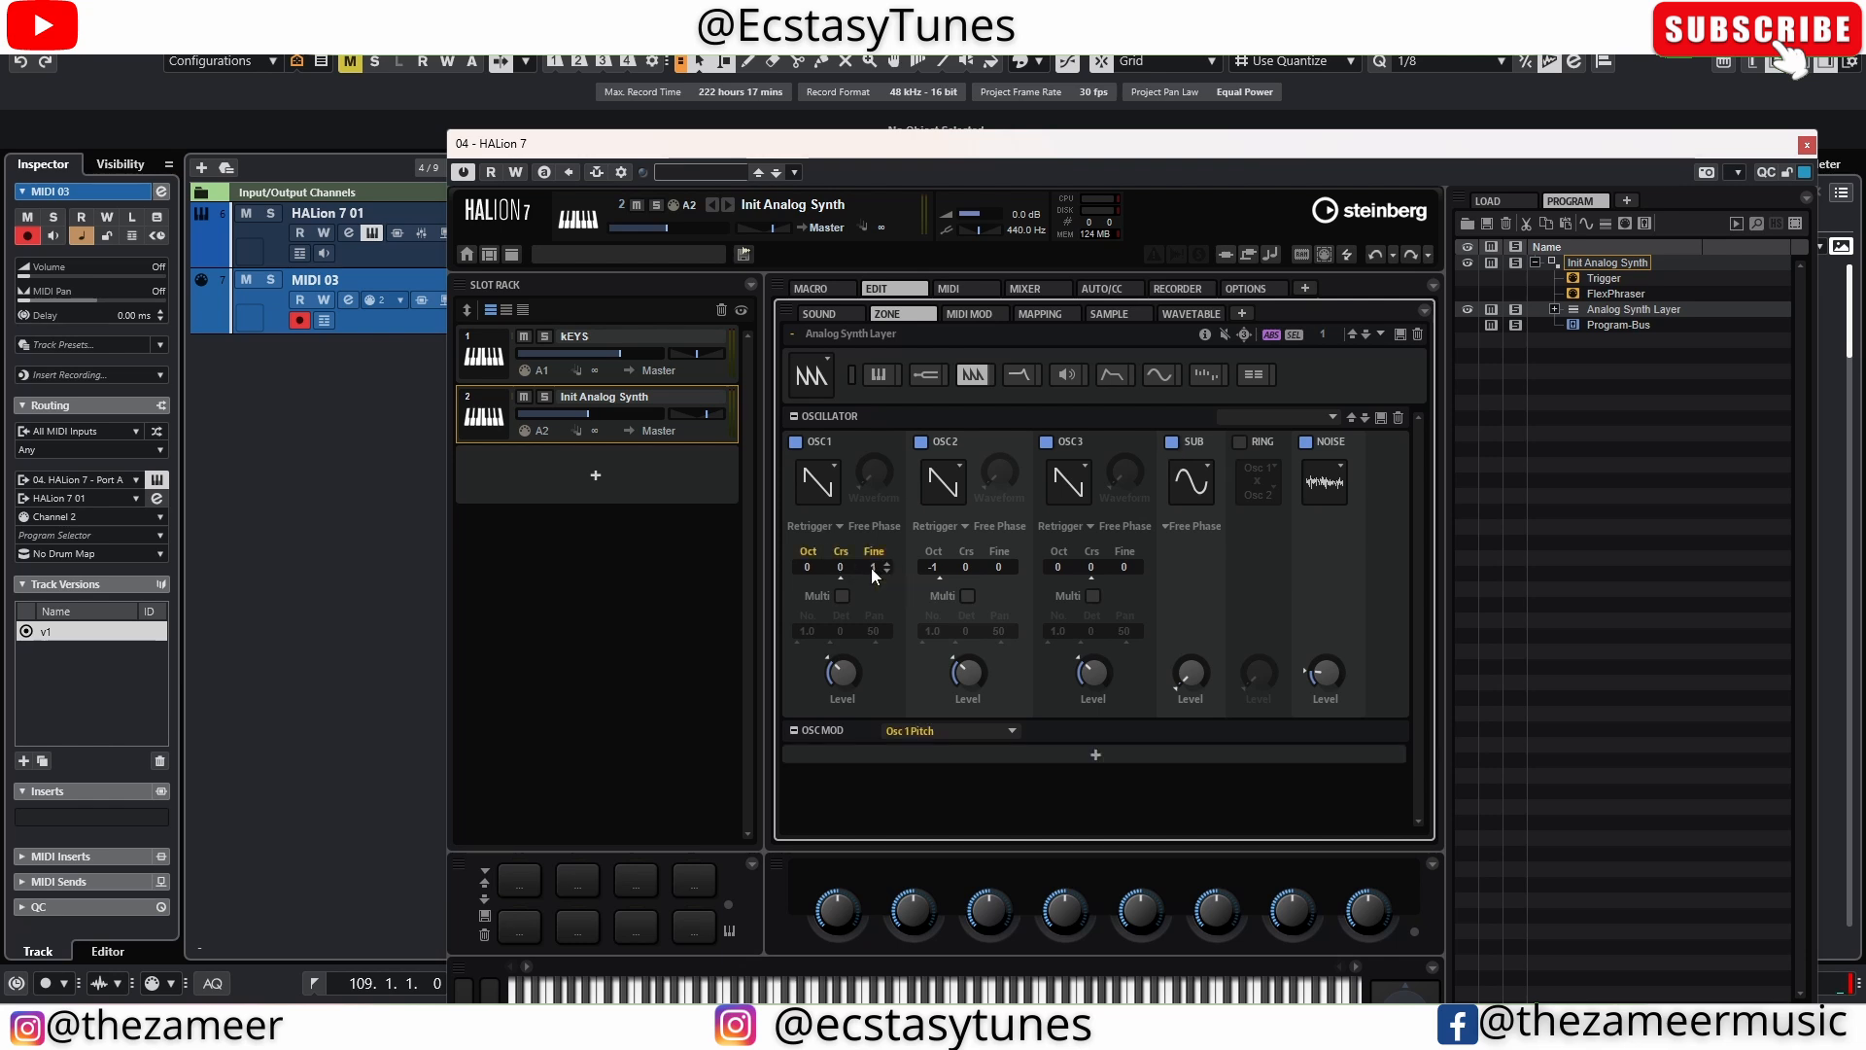
{"action": "scroll", "coordinate": [1000, 569], "scroll_direction": "down", "scroll_amount": 2}
{"action": "scroll", "coordinate": [1123, 566], "scroll_direction": "up", "scroll_amount": 3}
Shape the amp envelope with a decay of about 105 ms to level 0, a bent decay curve and a longer release
{"action": "left_click", "coordinate": [1116, 375]}
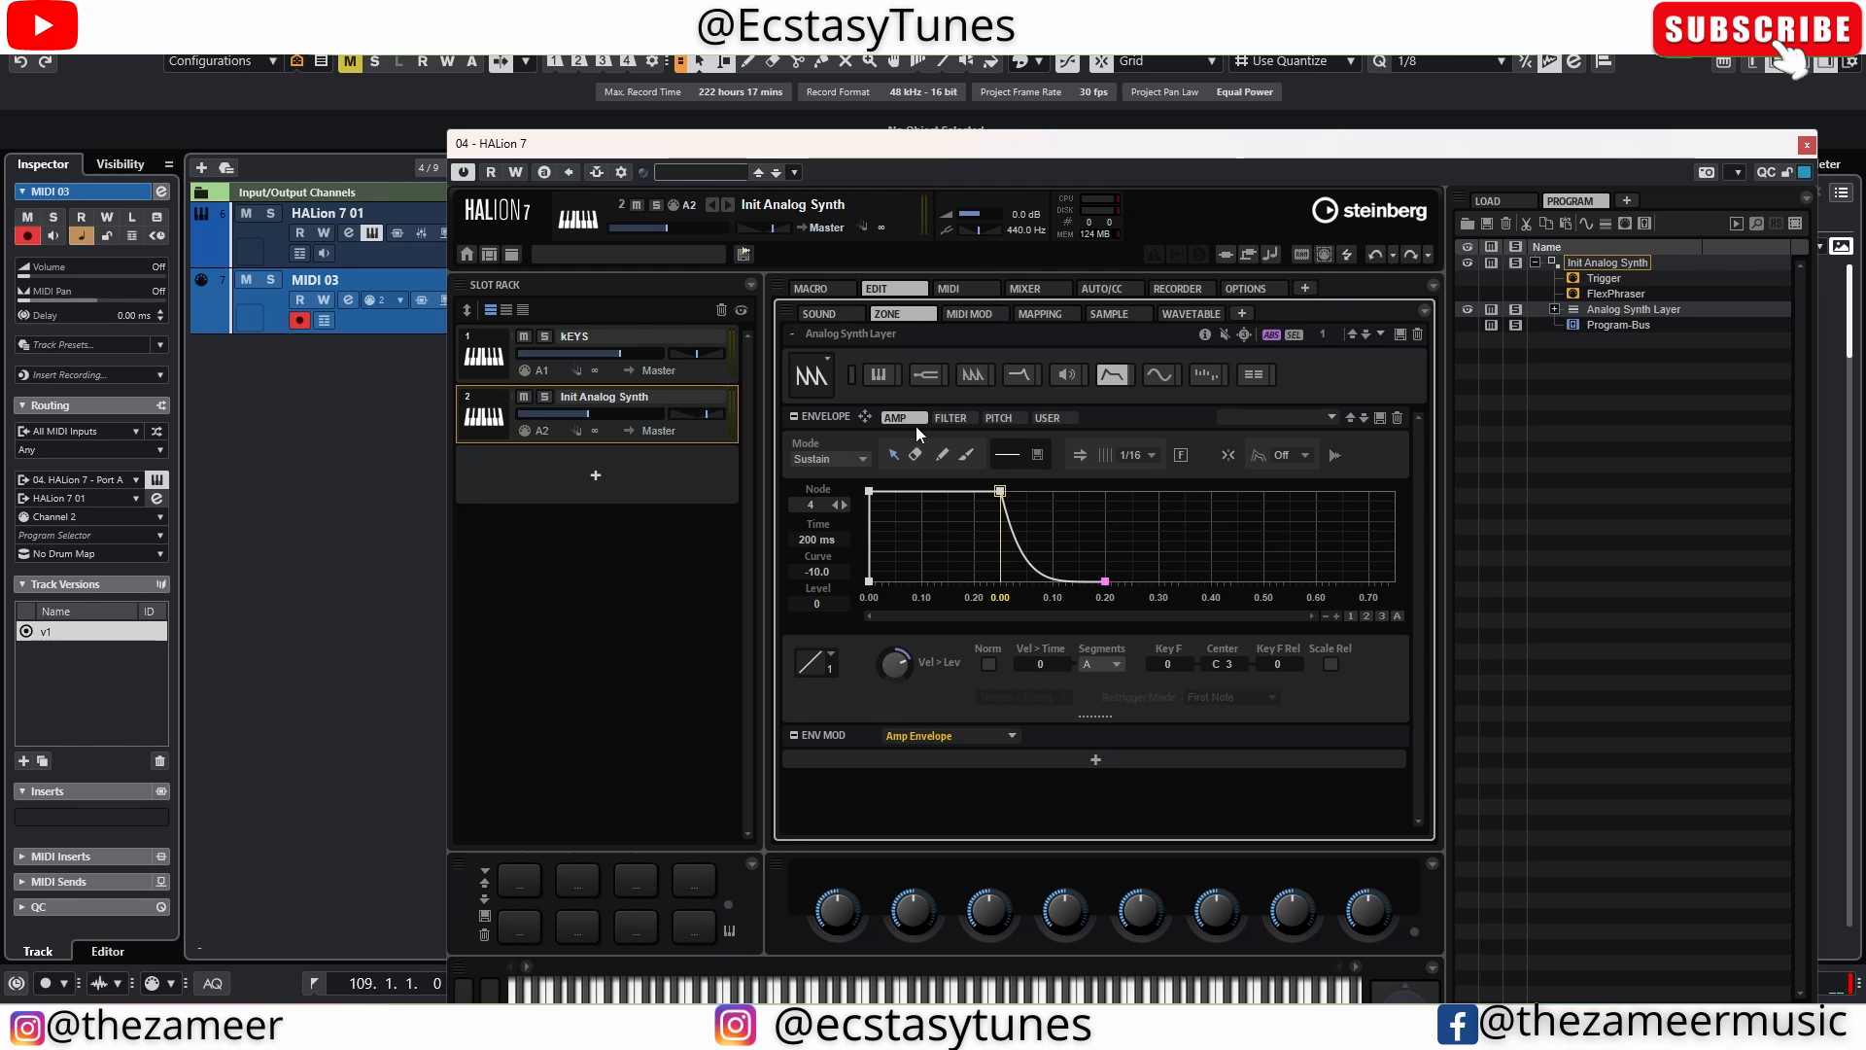
{"action": "mouse_move", "coordinate": [1001, 493]}
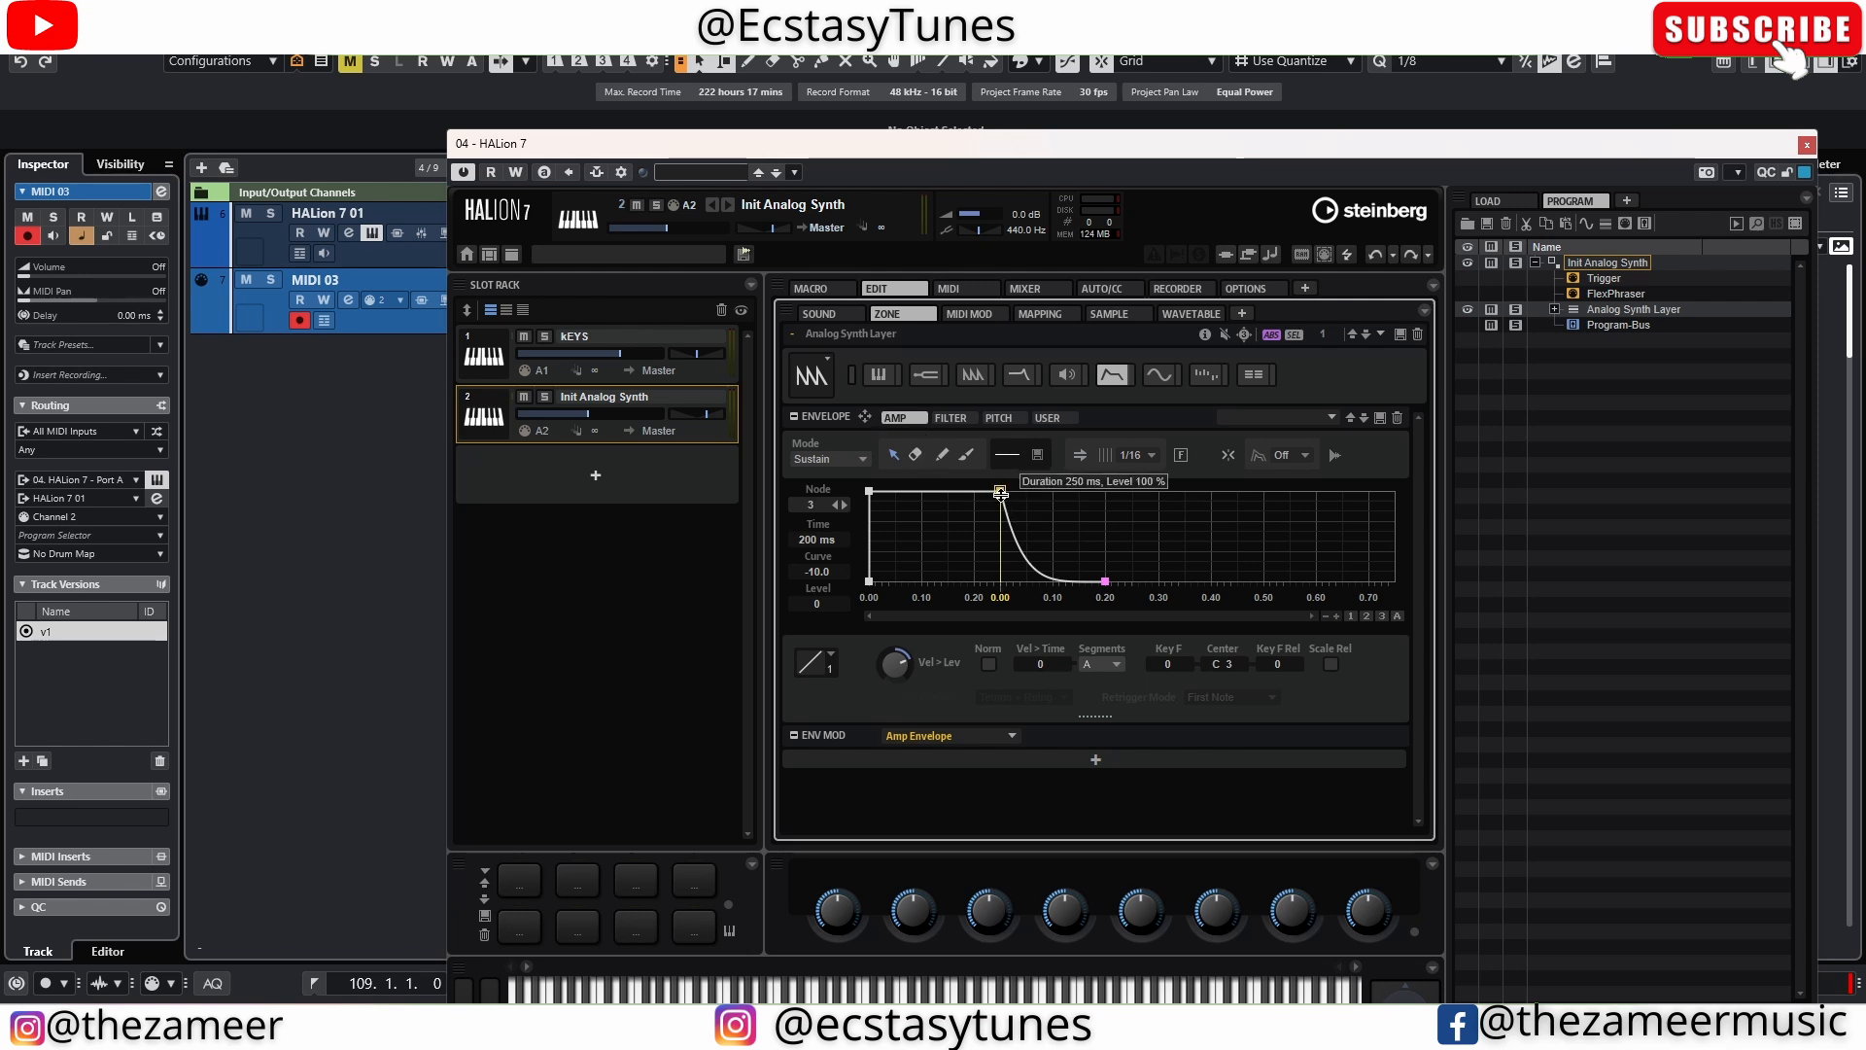
{"action": "left_click_drag", "start_coordinate": [1000, 493], "coordinate": [978, 551]}
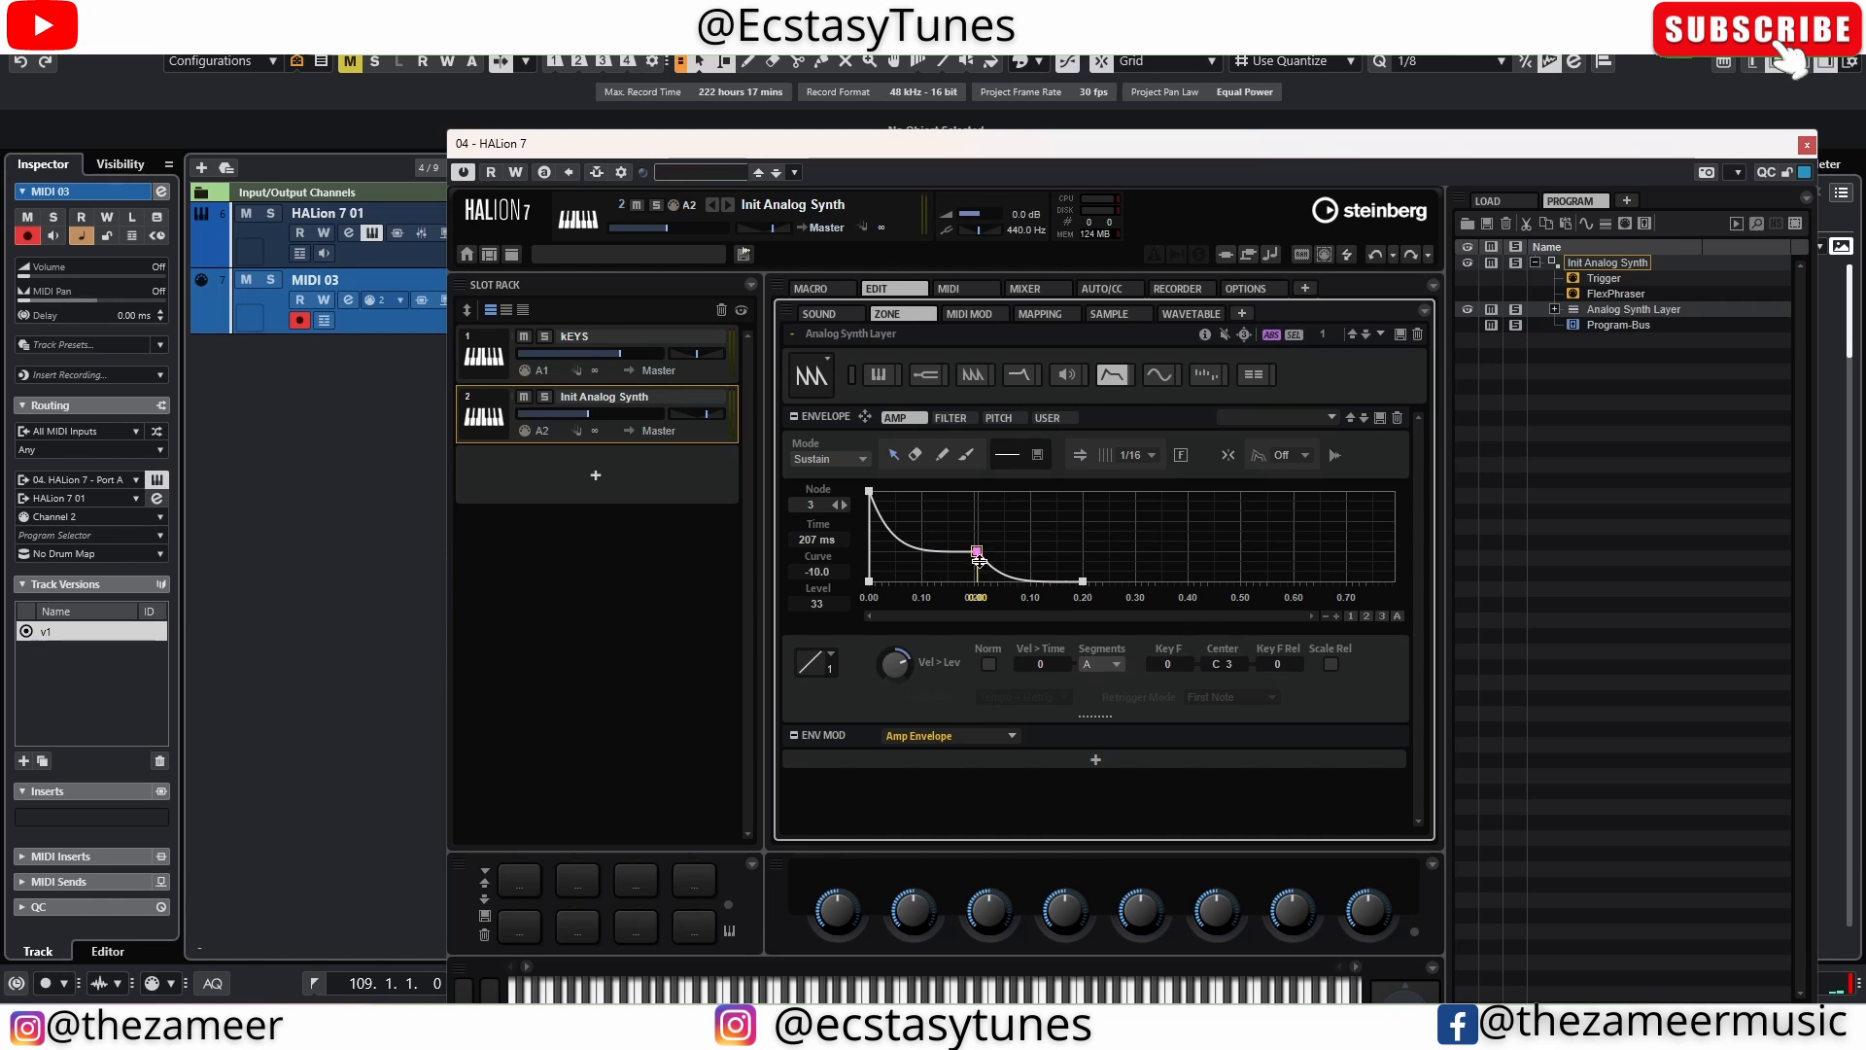
{"action": "left_click_drag", "start_coordinate": [979, 561], "coordinate": [900, 533]}
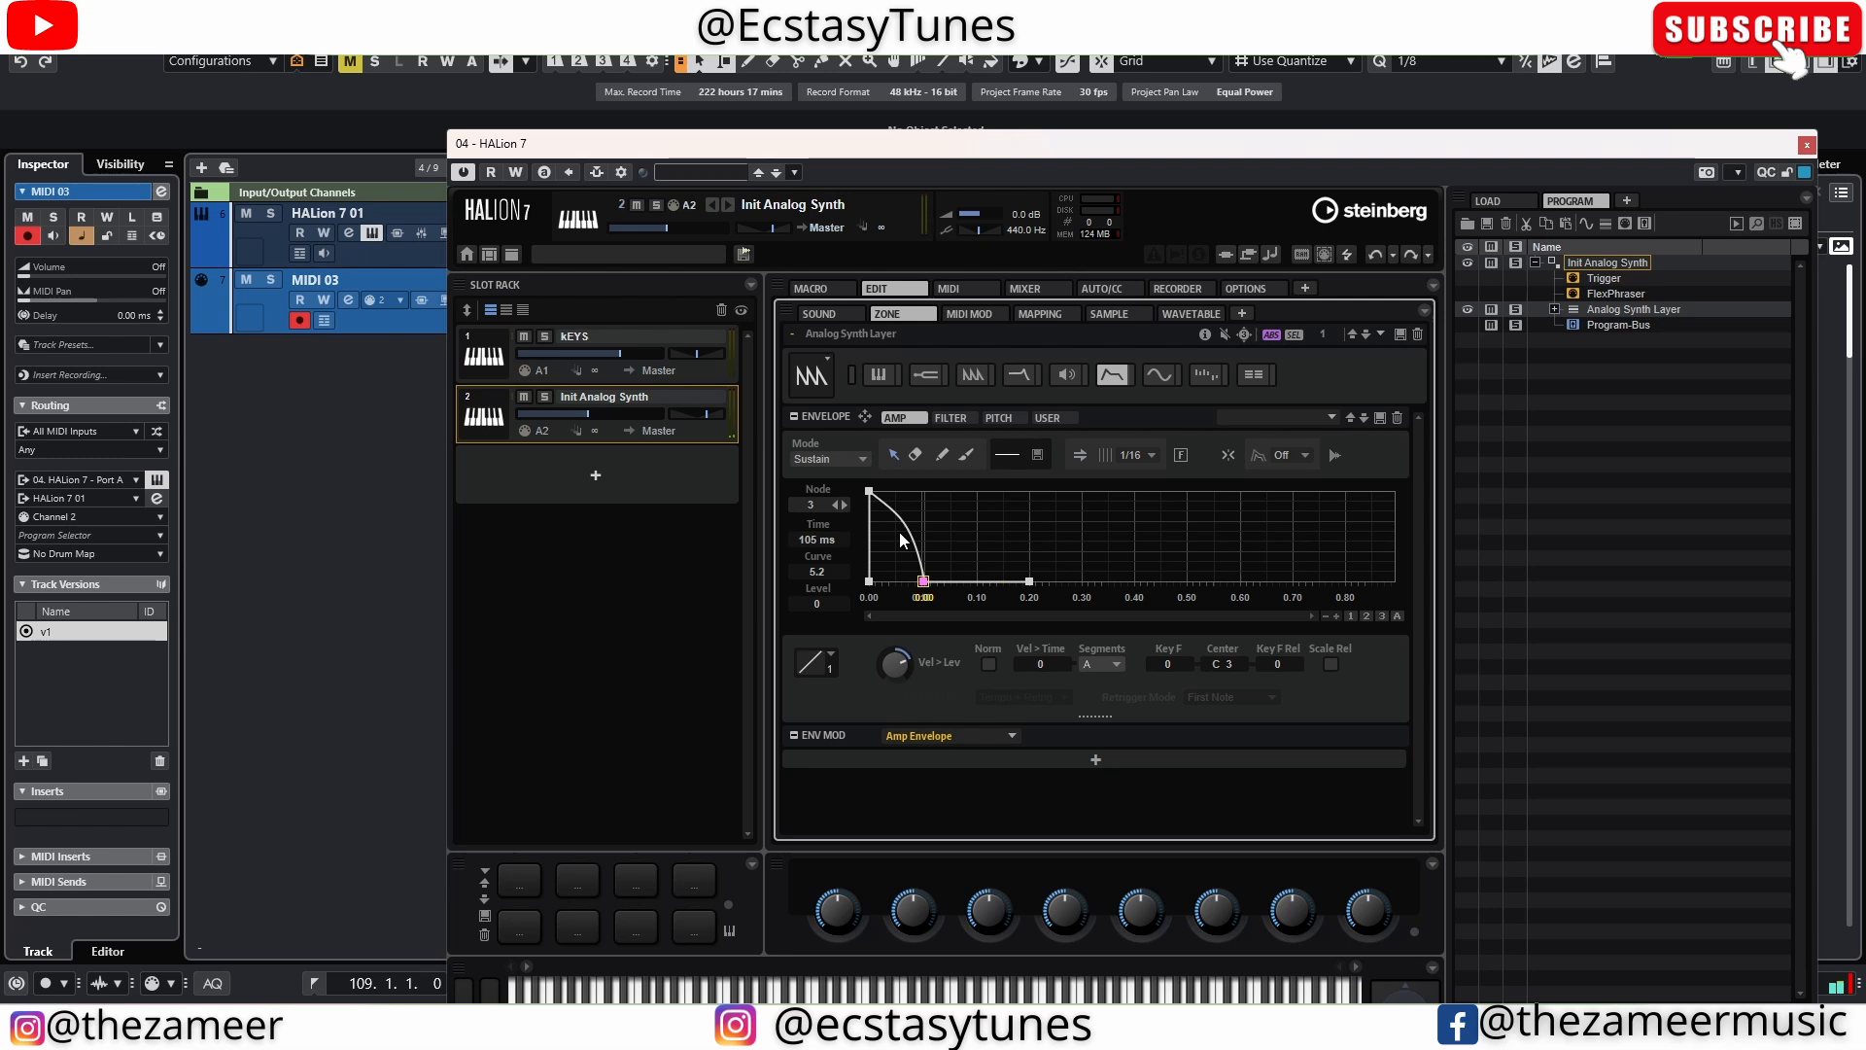
{"action": "left_click_drag", "start_coordinate": [900, 533], "coordinate": [911, 551]}
{"action": "left_click_drag", "start_coordinate": [1029, 581], "coordinate": [1101, 581]}
Insert a Multi Delay on the second program, lower its feedback and mix, and set its time to 1/8
{"action": "left_click", "coordinate": [1049, 291]}
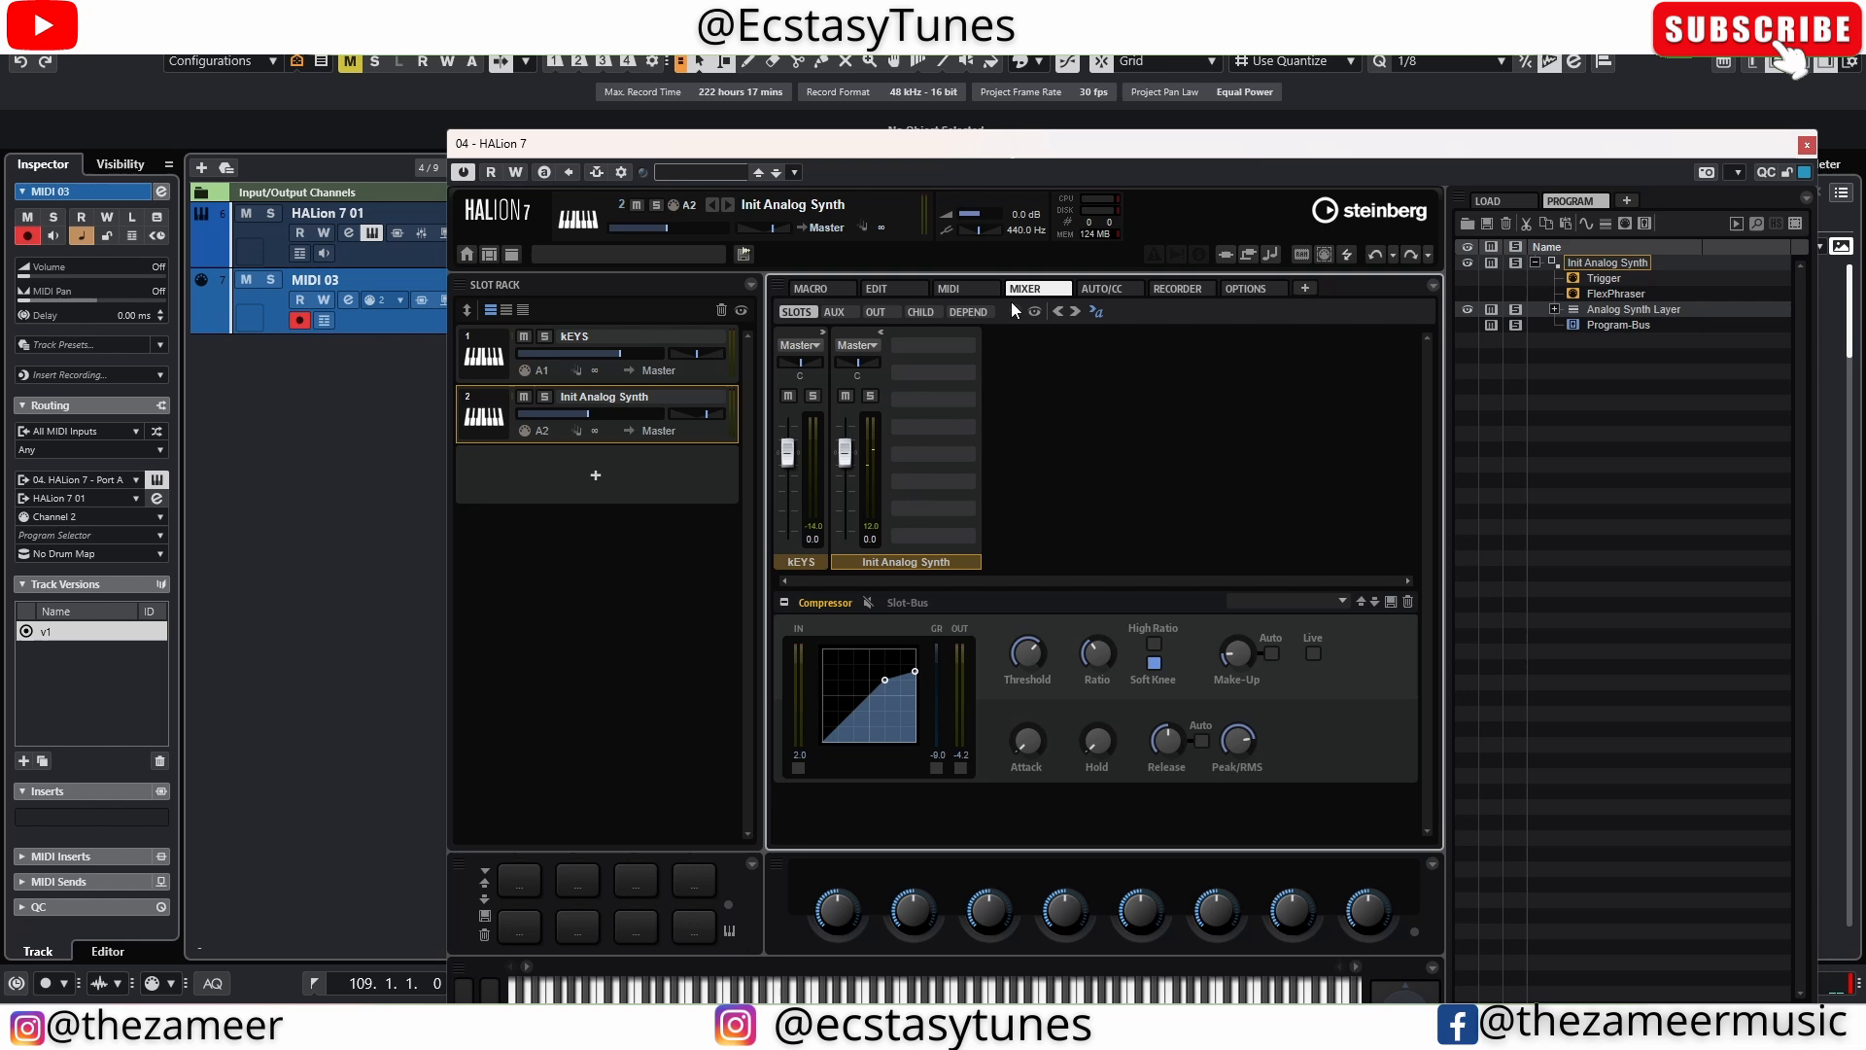
{"action": "left_click", "coordinate": [916, 346]}
{"action": "left_click", "coordinate": [944, 456]}
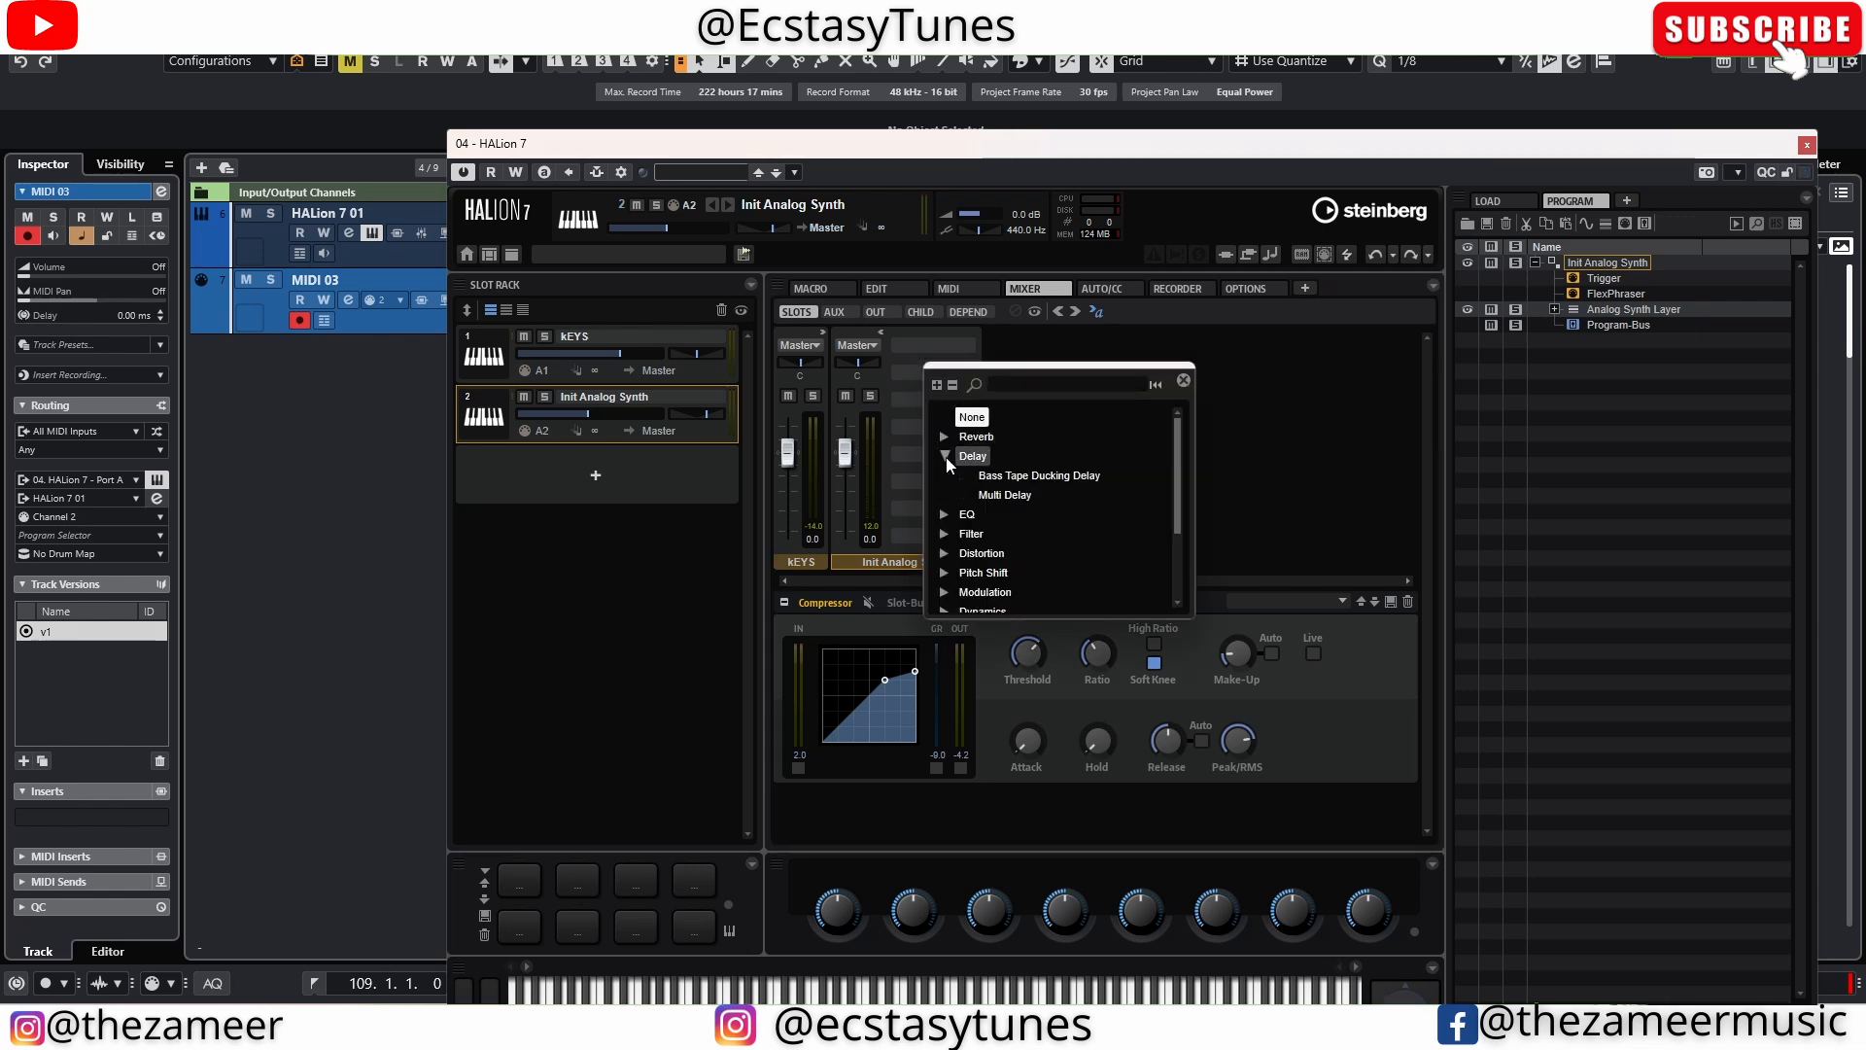
{"action": "left_click", "coordinate": [1018, 496]}
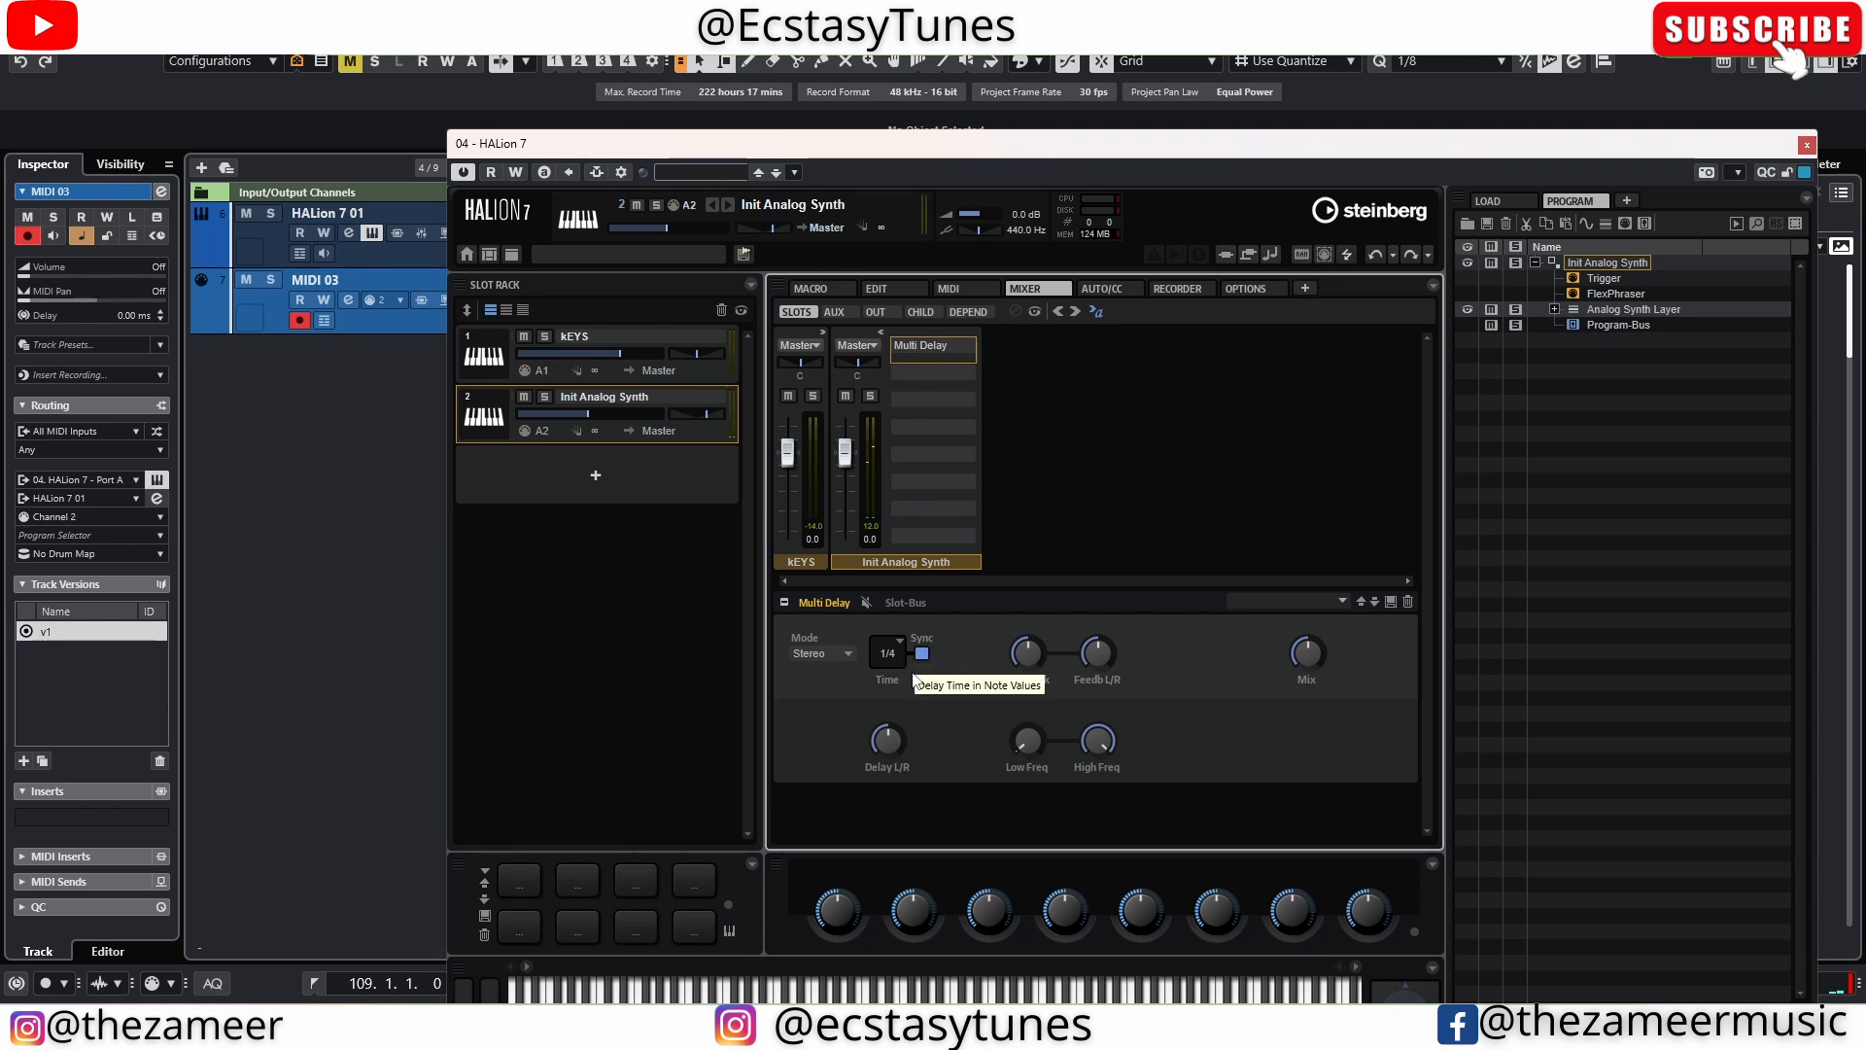
{"action": "left_click_drag", "start_coordinate": [1038, 669], "coordinate": [1017, 697]}
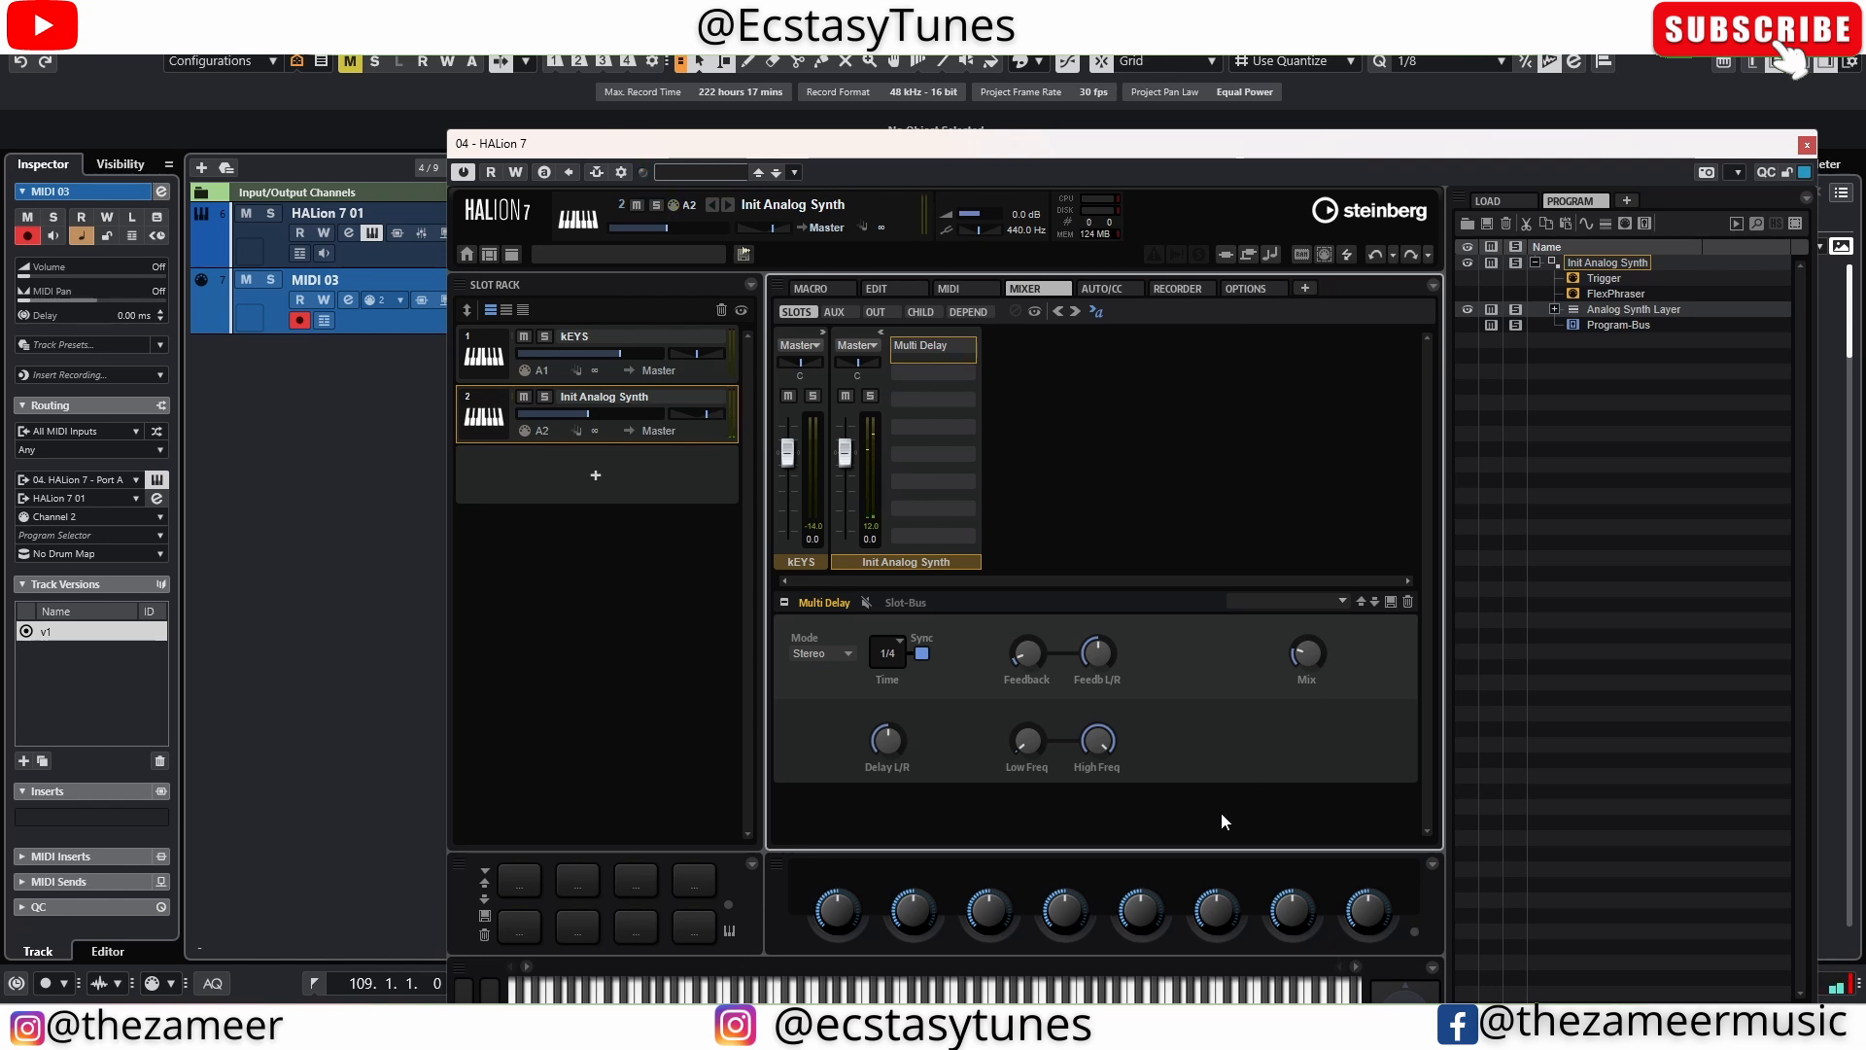
{"action": "left_click", "coordinate": [892, 659]}
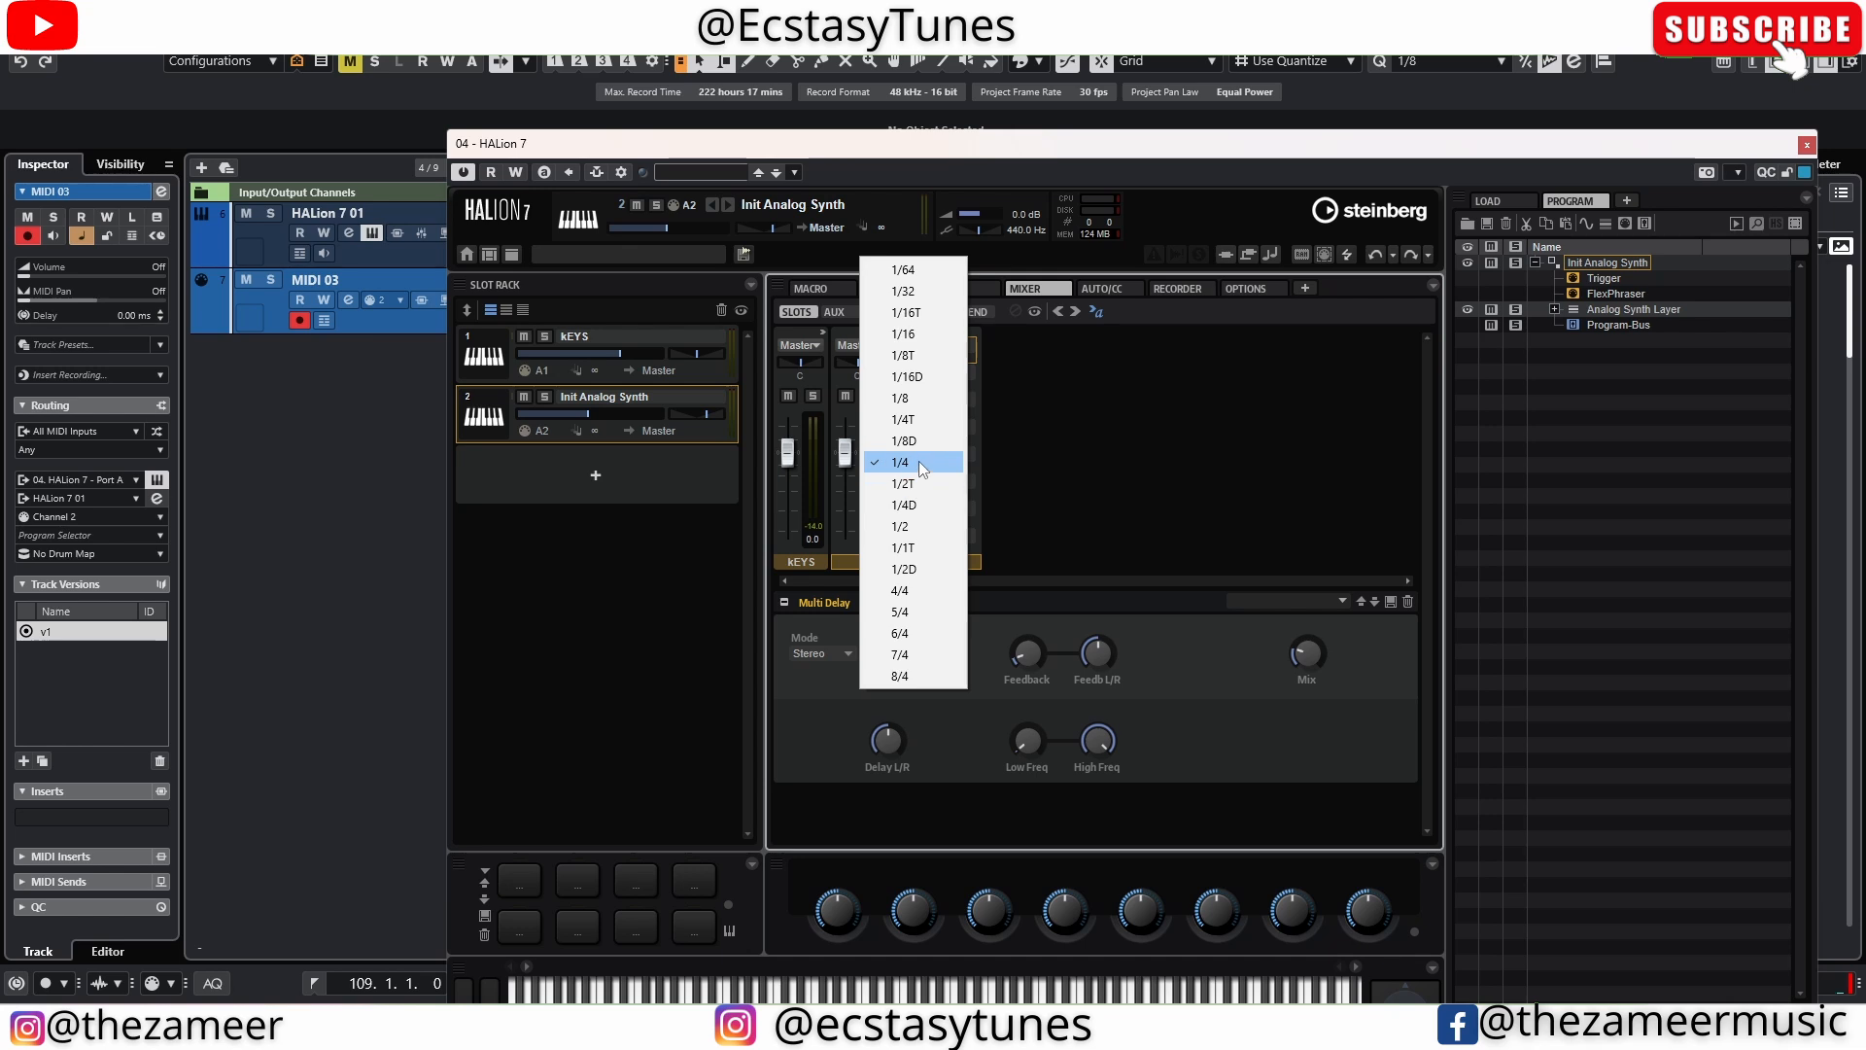
{"action": "left_click", "coordinate": [921, 399]}
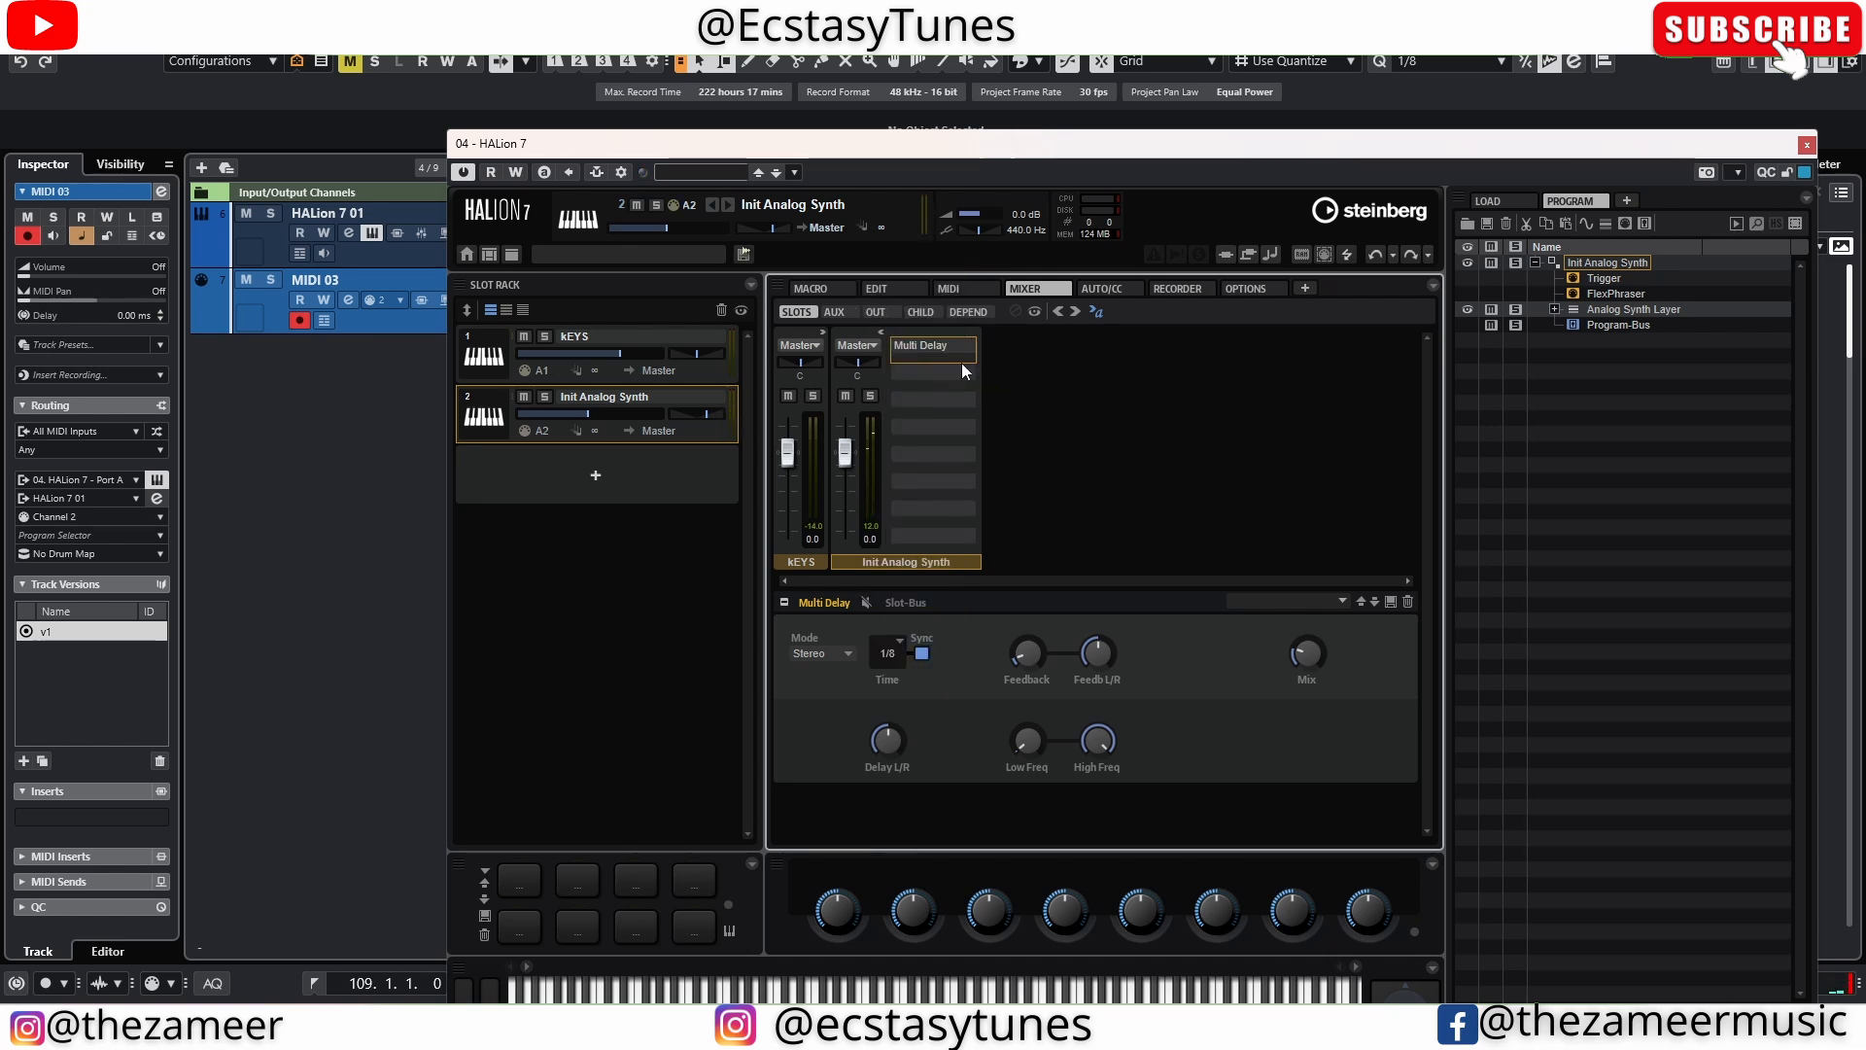
Insert a Reverb after the Multi Delay on the second program
{"action": "left_click", "coordinate": [925, 375]}
{"action": "left_click", "coordinate": [954, 465]}
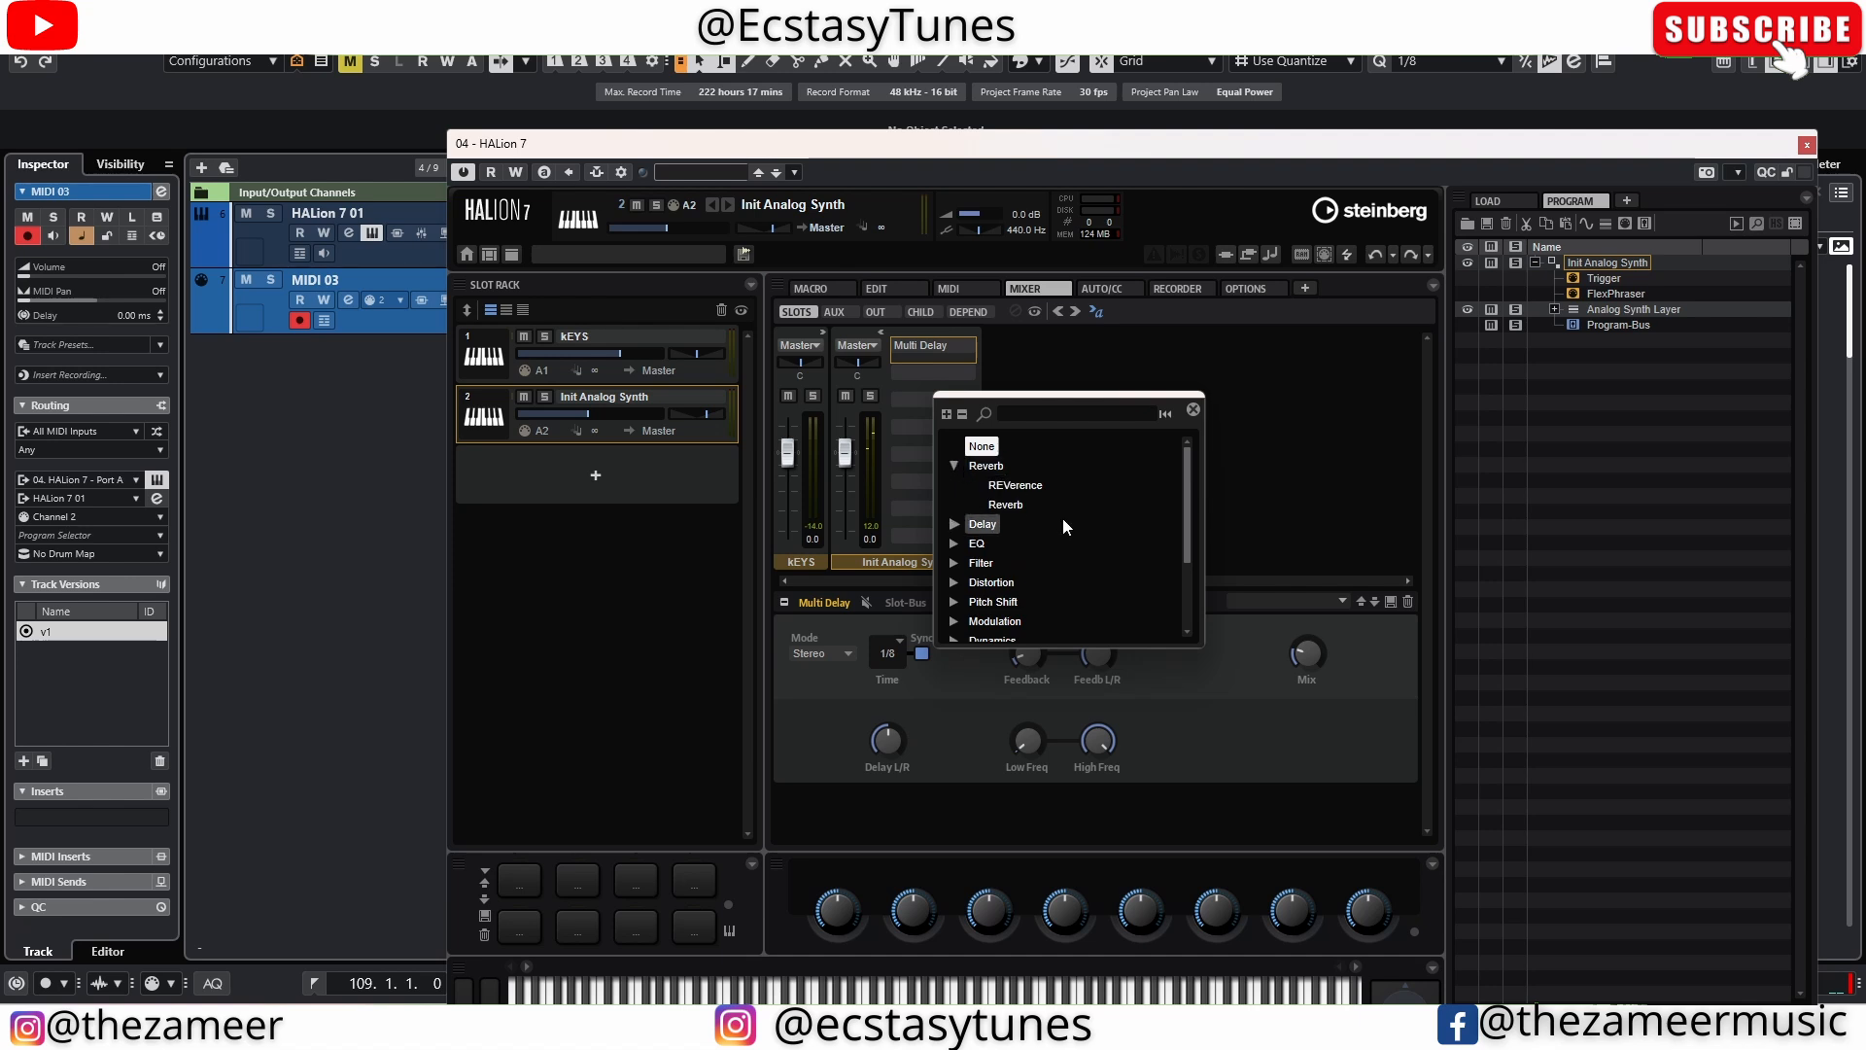
{"action": "left_click", "coordinate": [1001, 485]}
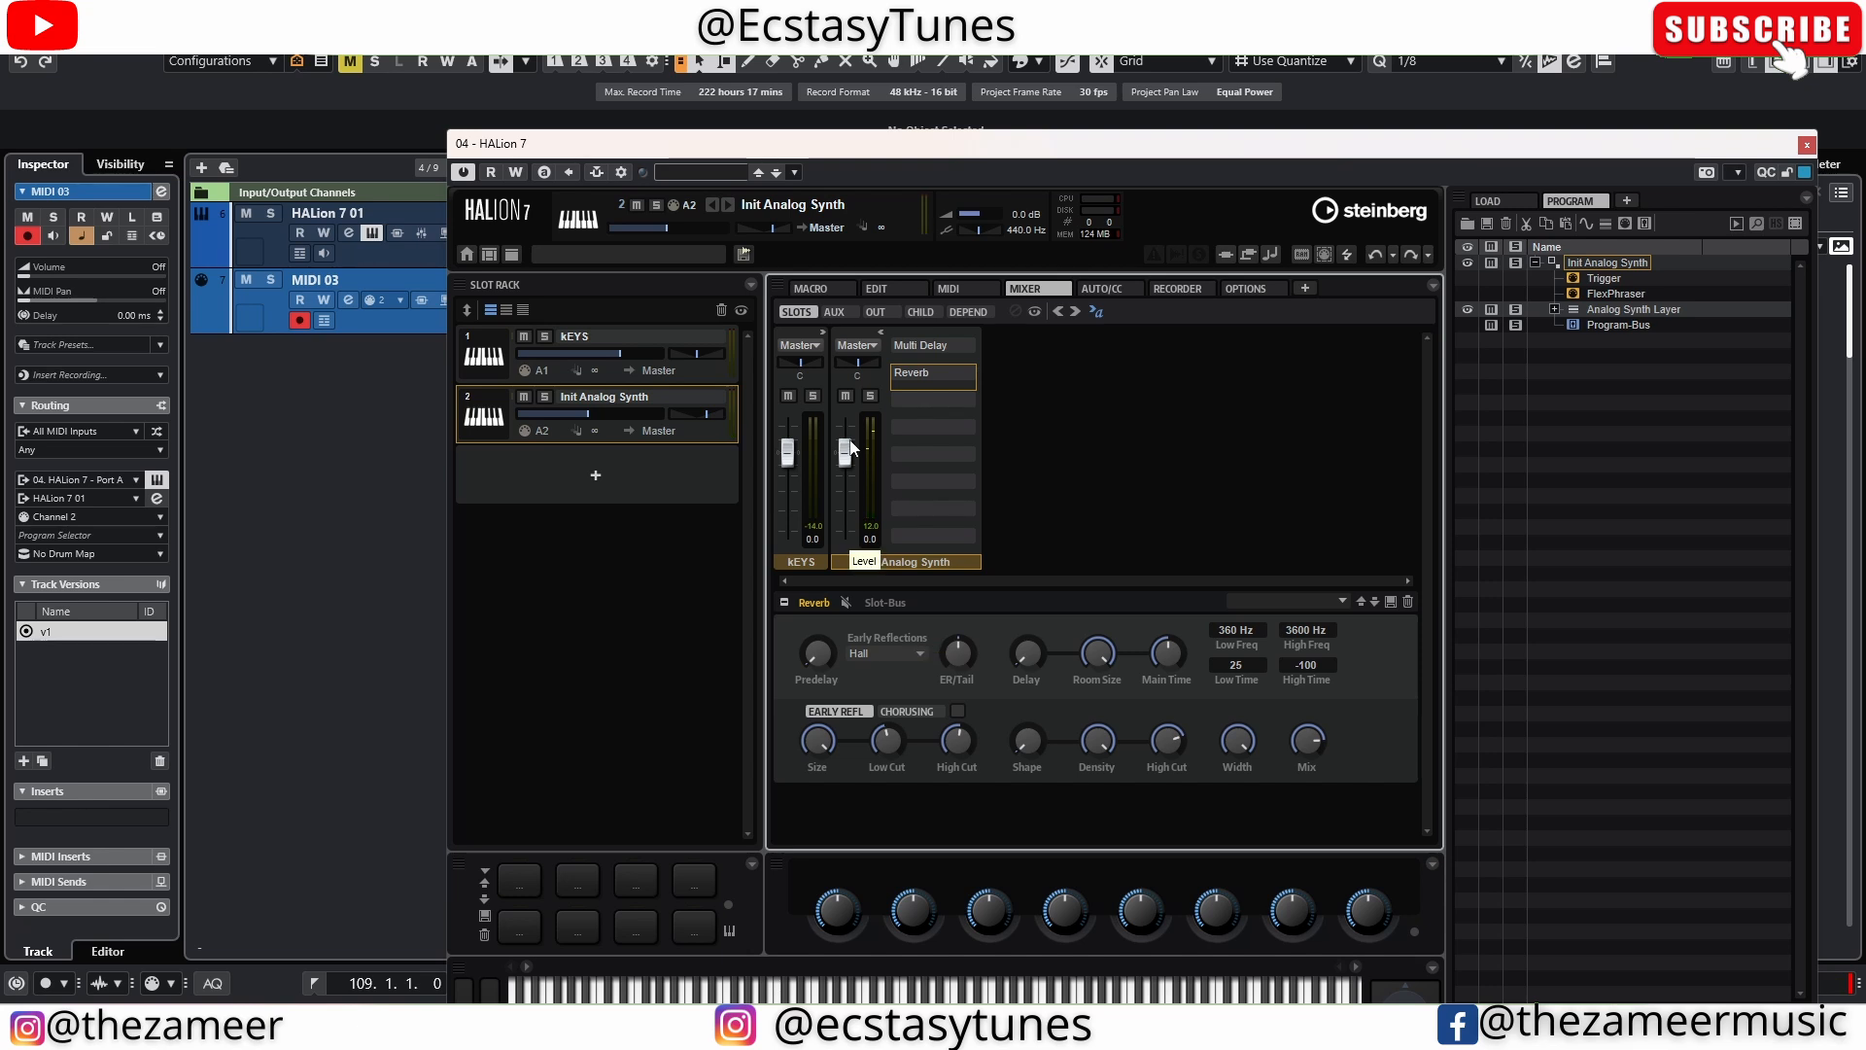
Load an Init Analog Synth program into the third slot
{"action": "left_click", "coordinate": [698, 486]}
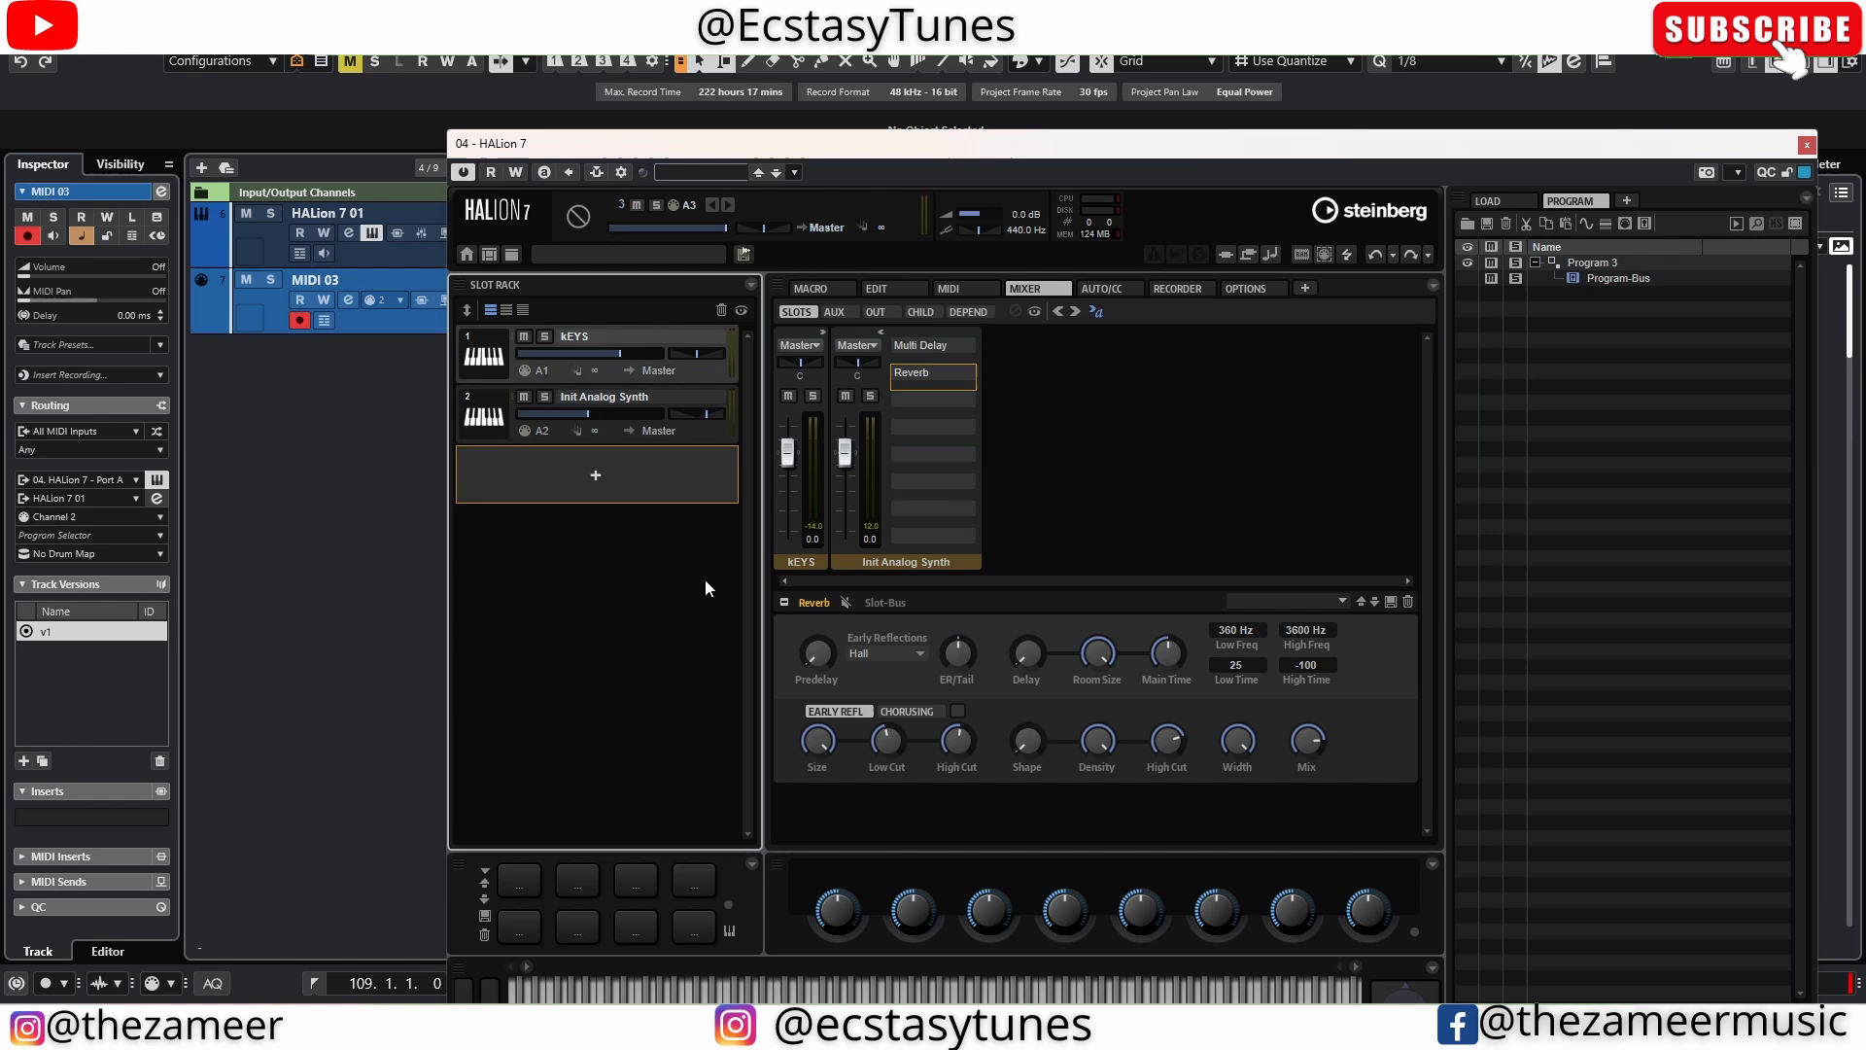
{"action": "right_click", "coordinate": [687, 476]}
{"action": "mouse_move", "coordinate": [768, 512]}
{"action": "left_click", "coordinate": [903, 512]}
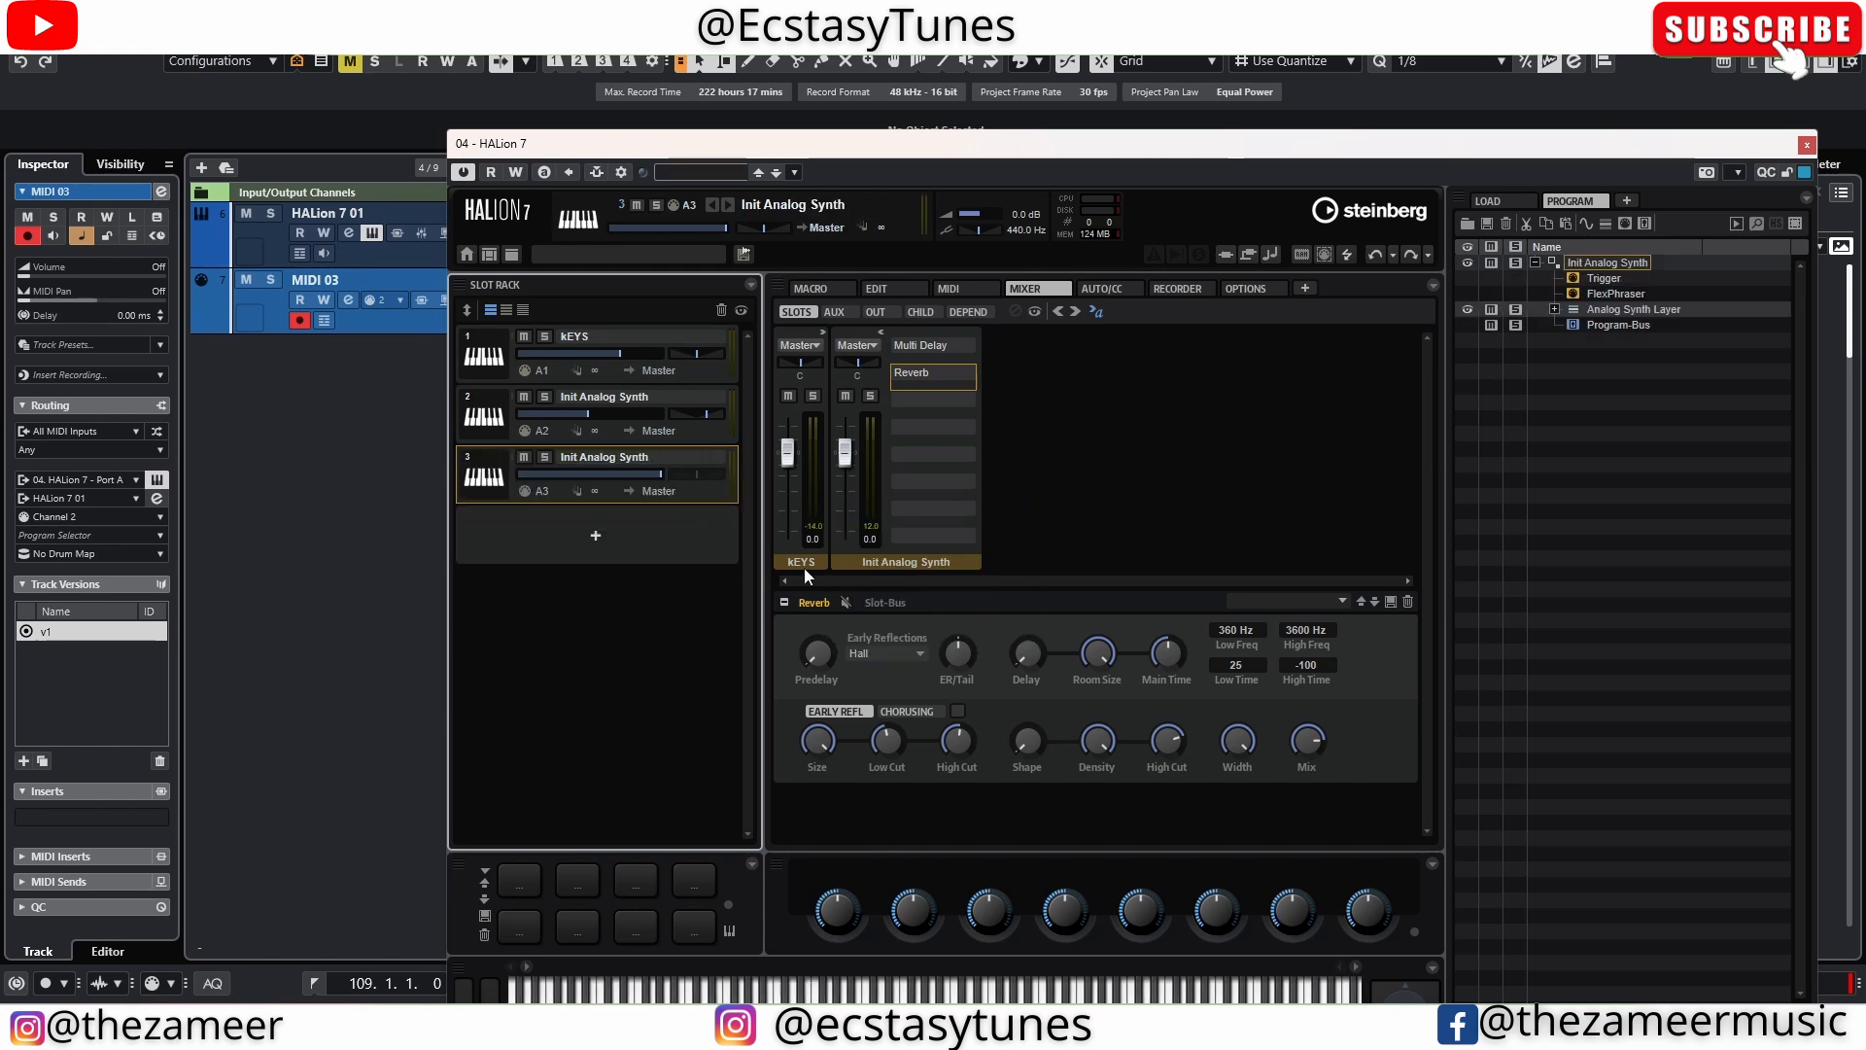
Copy the second slot's program and paste it into the third slot
{"action": "left_click", "coordinate": [723, 433]}
{"action": "right_click", "coordinate": [724, 429]}
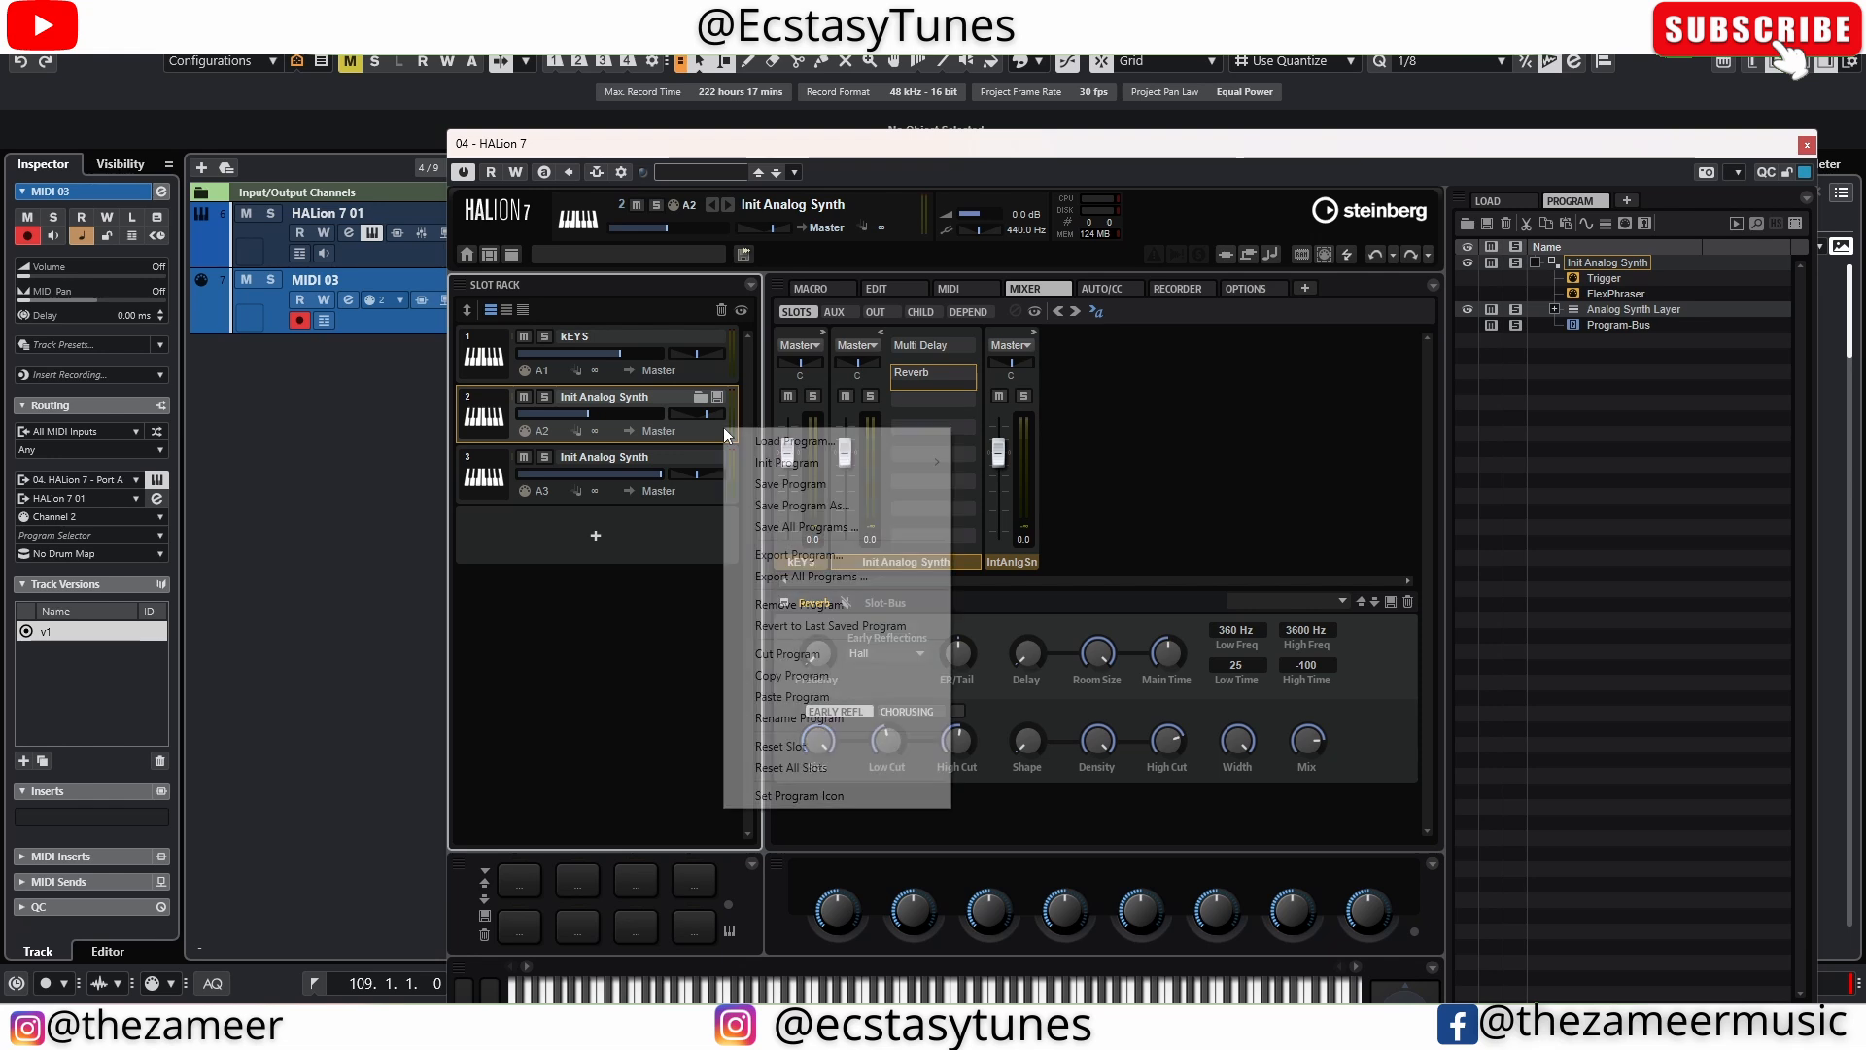
{"action": "left_click", "coordinate": [804, 675]}
{"action": "left_click", "coordinate": [717, 496]}
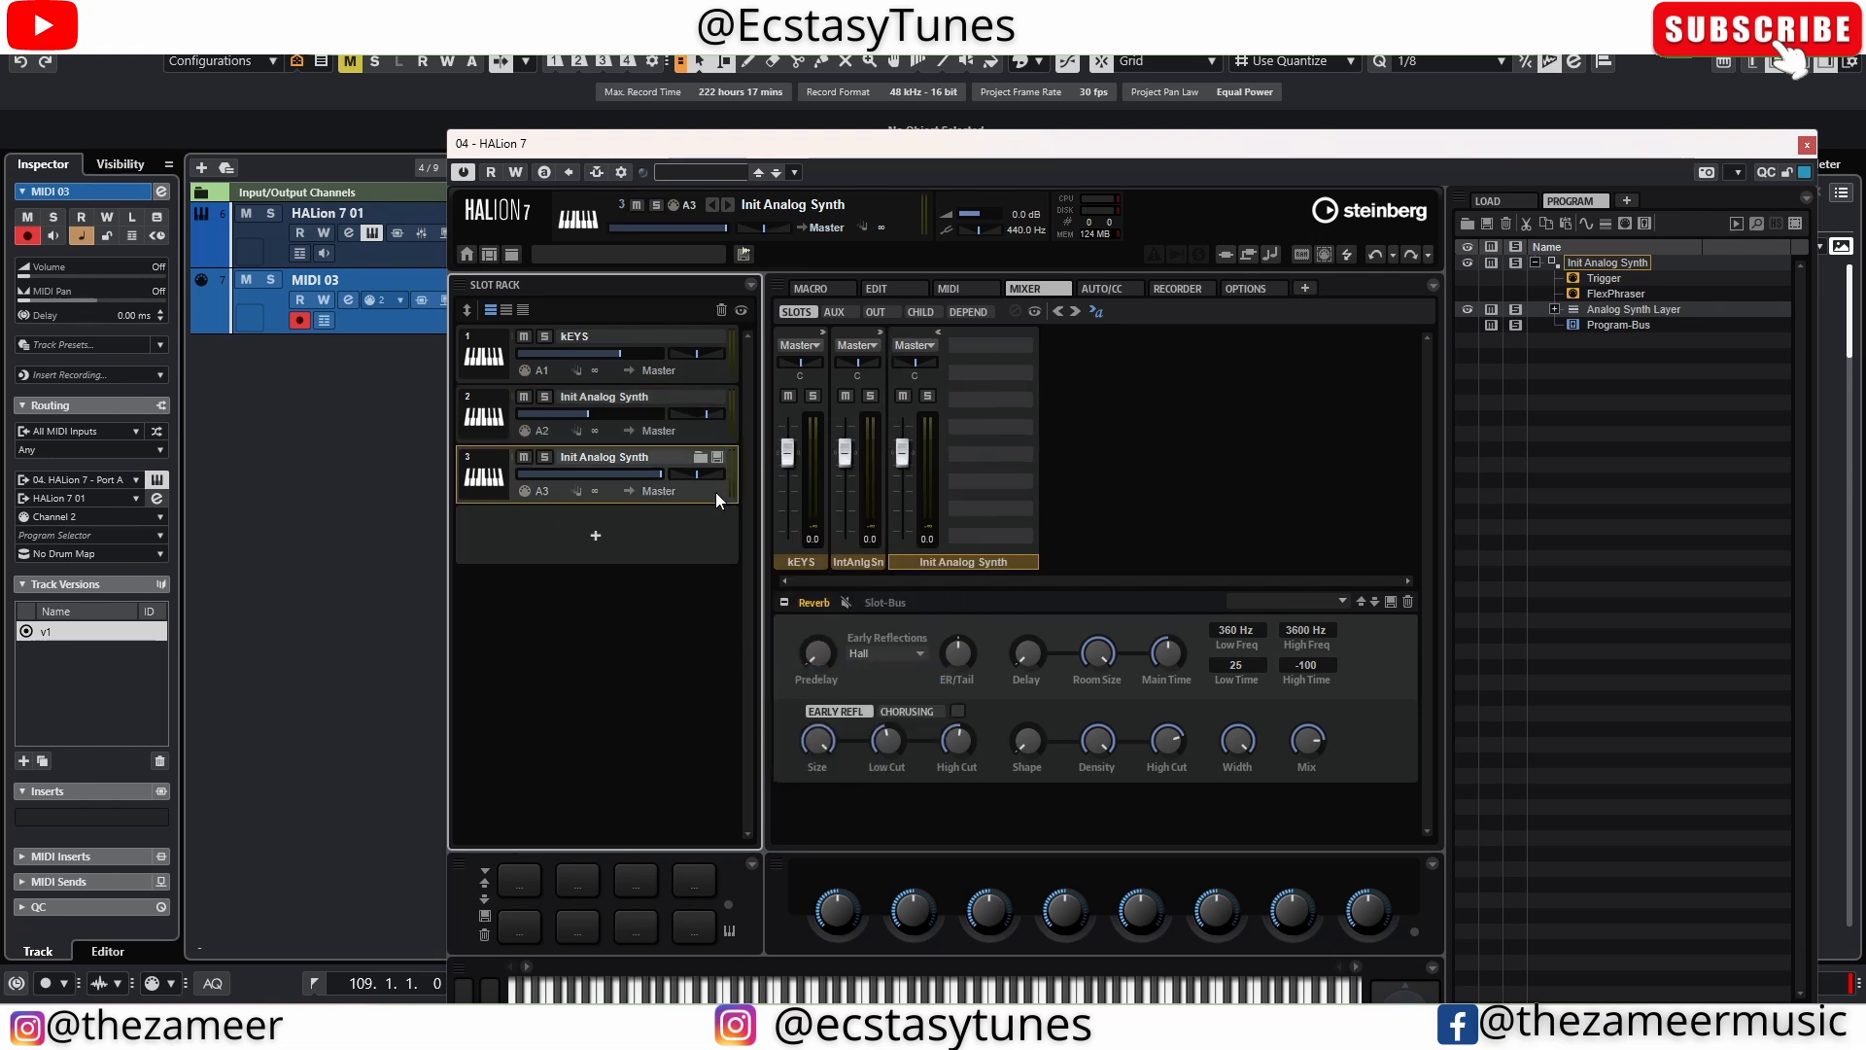
{"action": "right_click", "coordinate": [715, 492]}
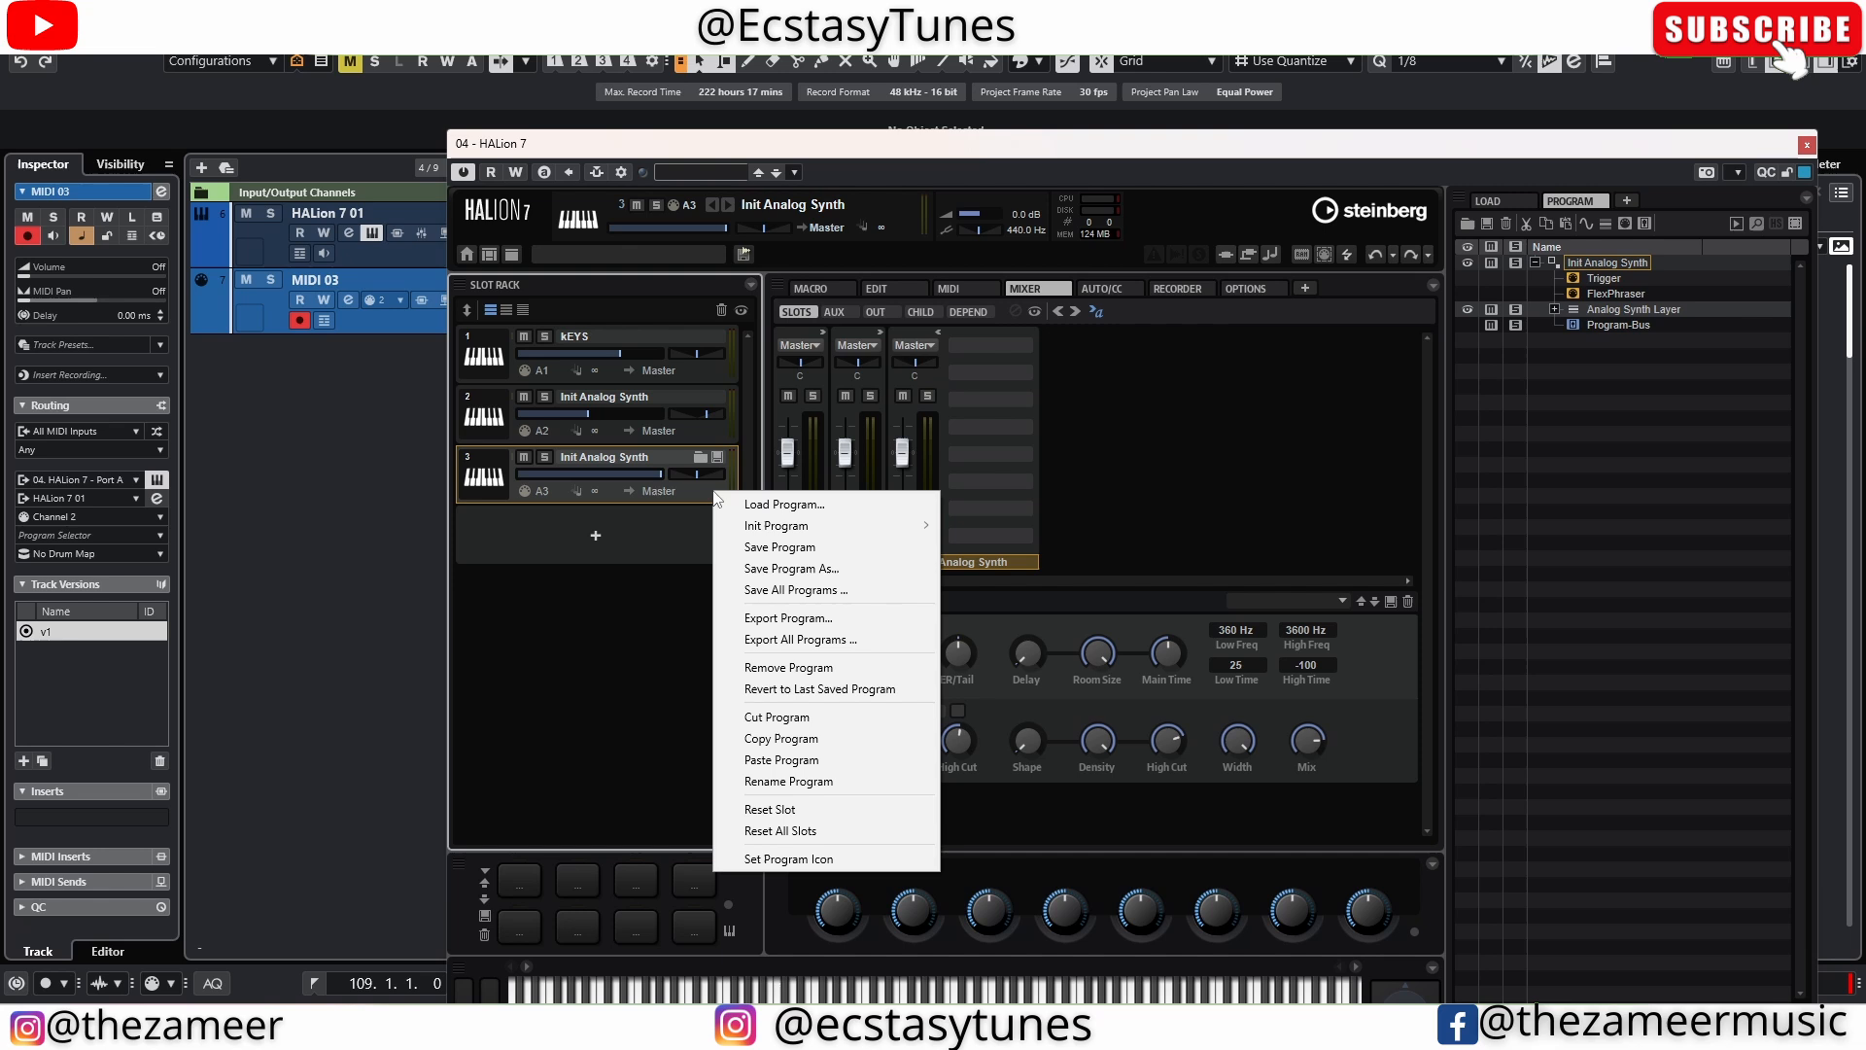
{"action": "left_click", "coordinate": [768, 759]}
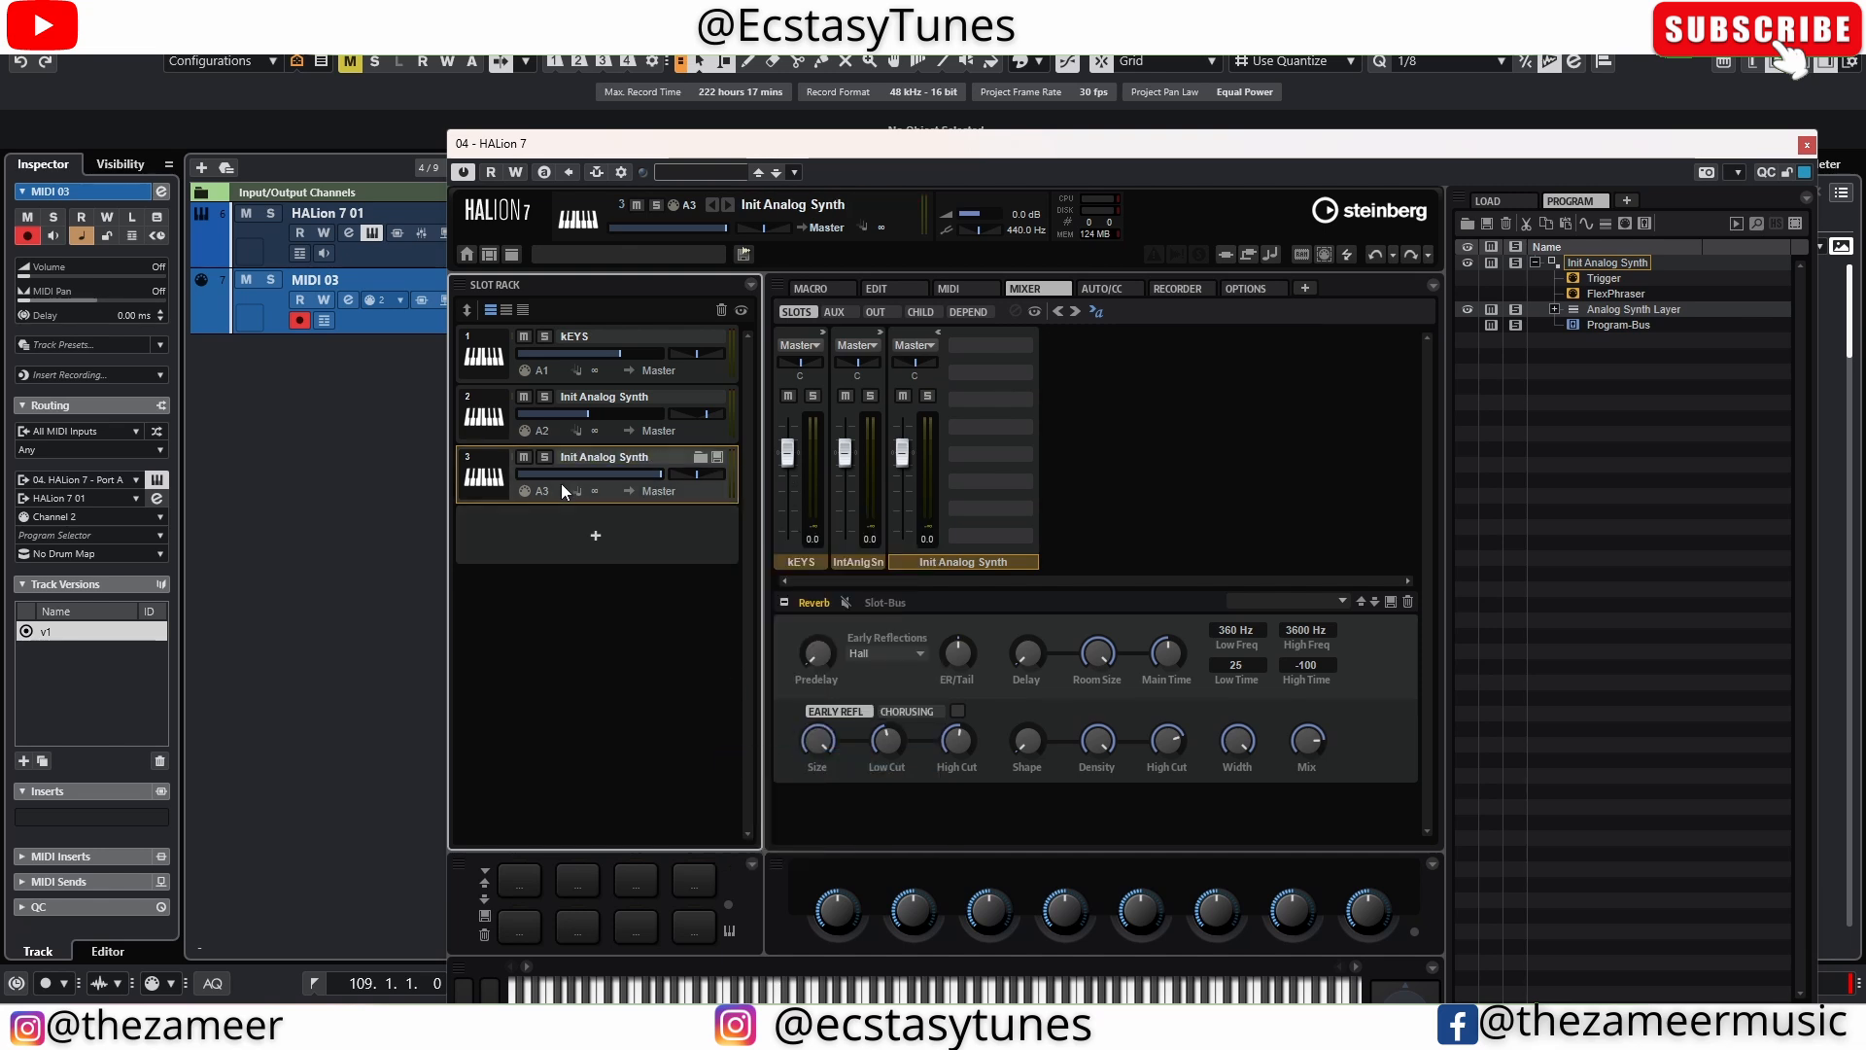
Add a MIDI track routed to HALion 7 on channel 3 and lower the third slot's level
{"action": "double_click", "coordinate": [341, 344]}
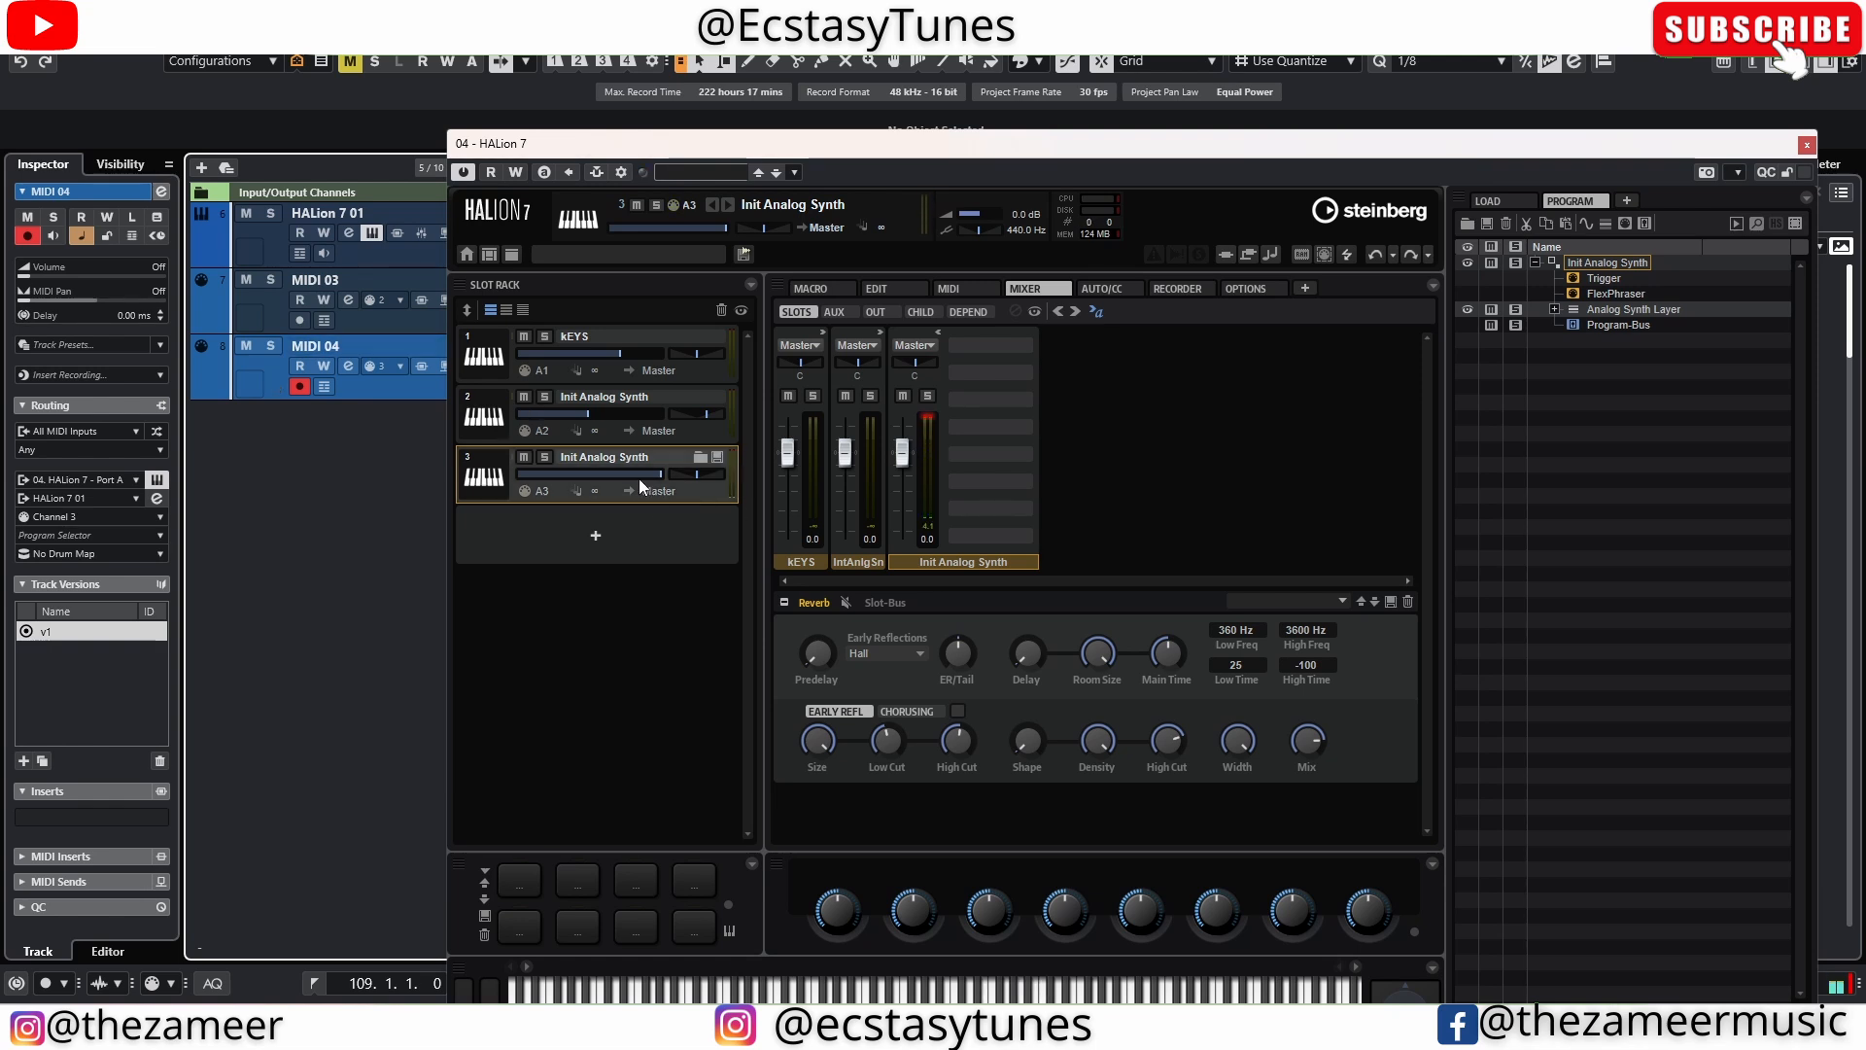
{"action": "left_click_drag", "start_coordinate": [665, 474], "coordinate": [624, 476]}
{"action": "left_click", "coordinate": [710, 436]}
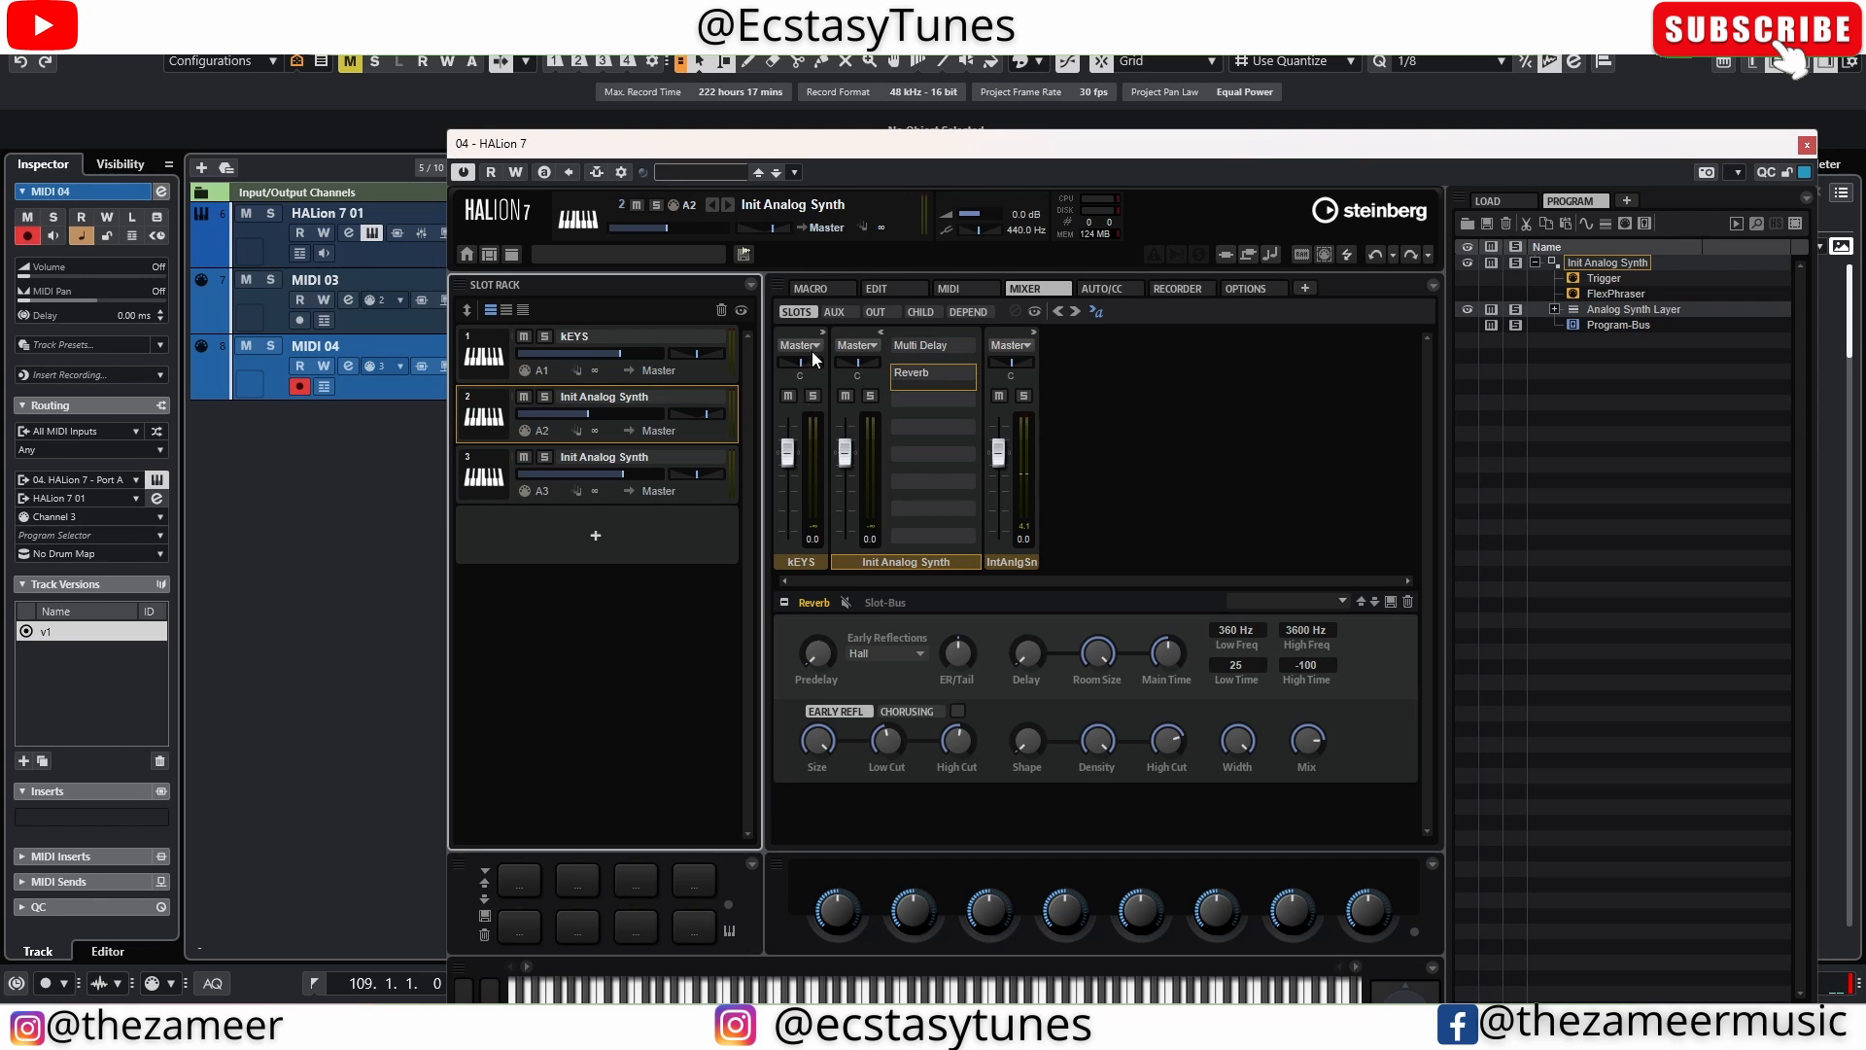
{"action": "left_click", "coordinate": [717, 488]}
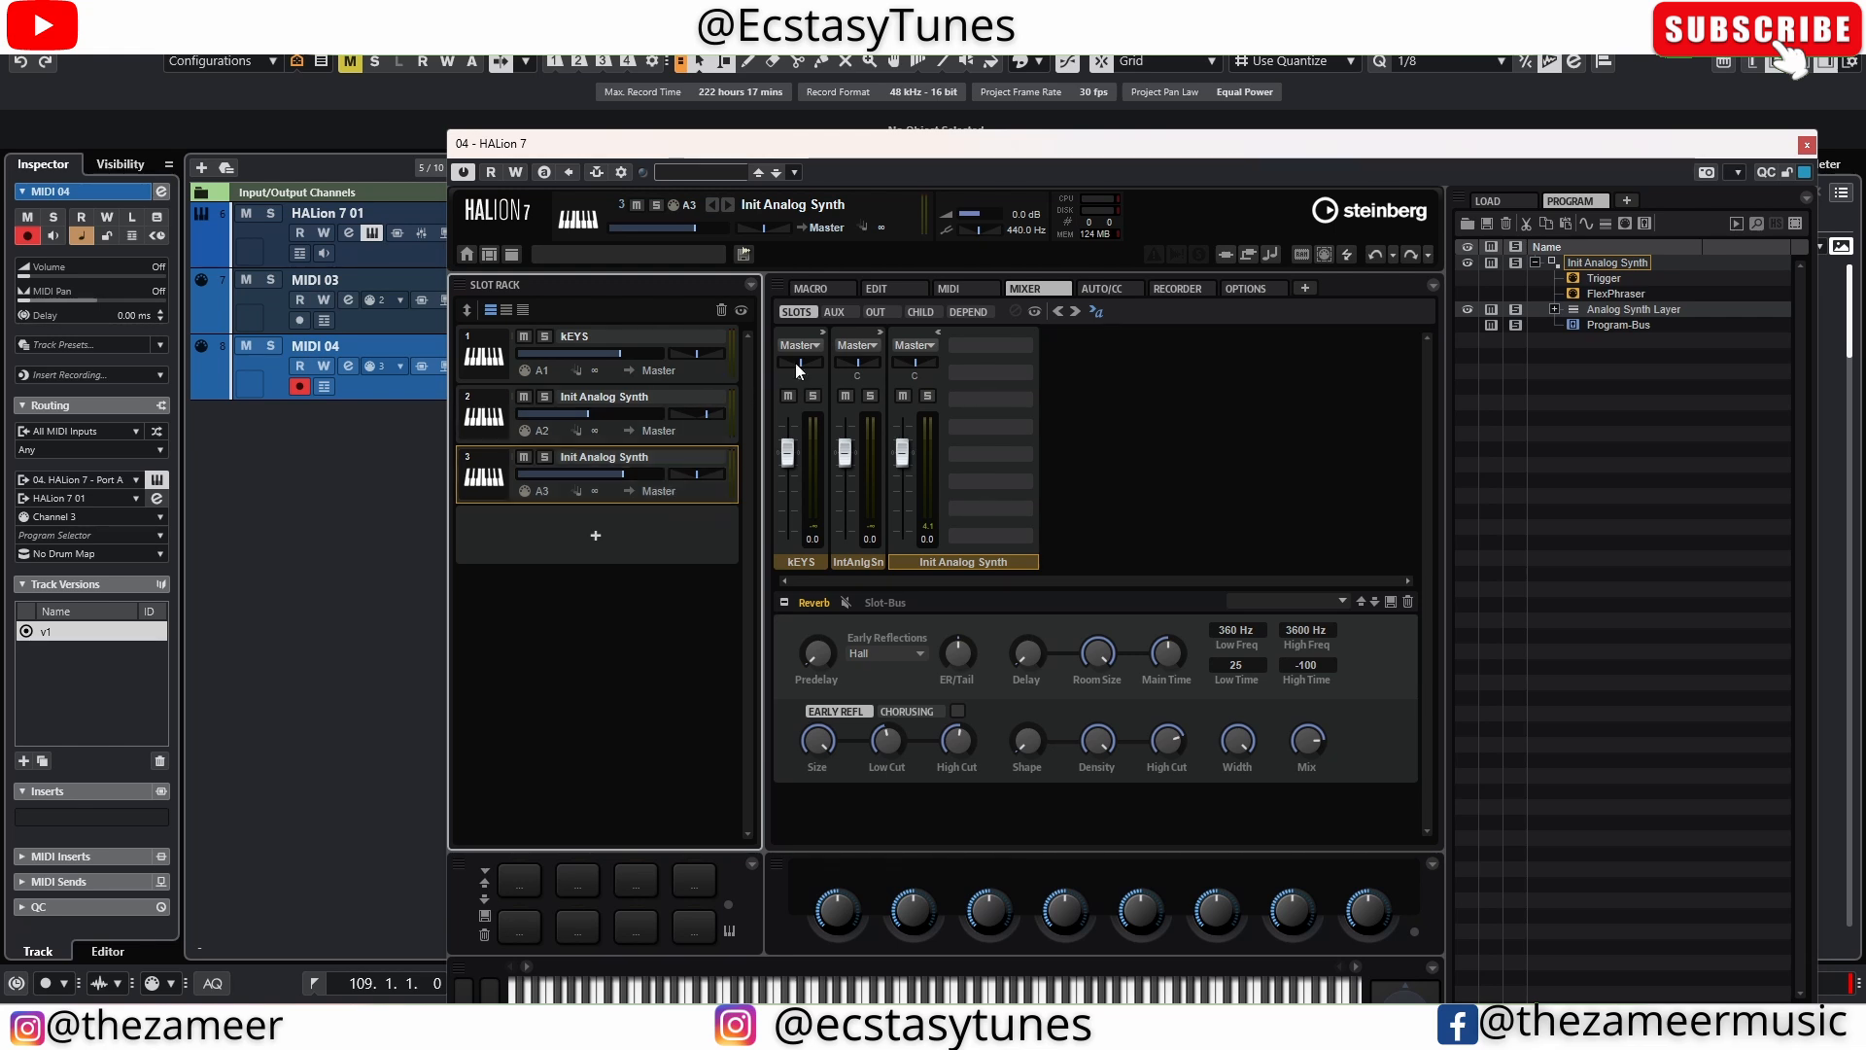
Insert a Reverb and a Multi Delay on the Master output, then select the second program slot
{"action": "left_click", "coordinate": [877, 312]}
{"action": "left_click", "coordinate": [855, 344]}
{"action": "left_click", "coordinate": [885, 435]}
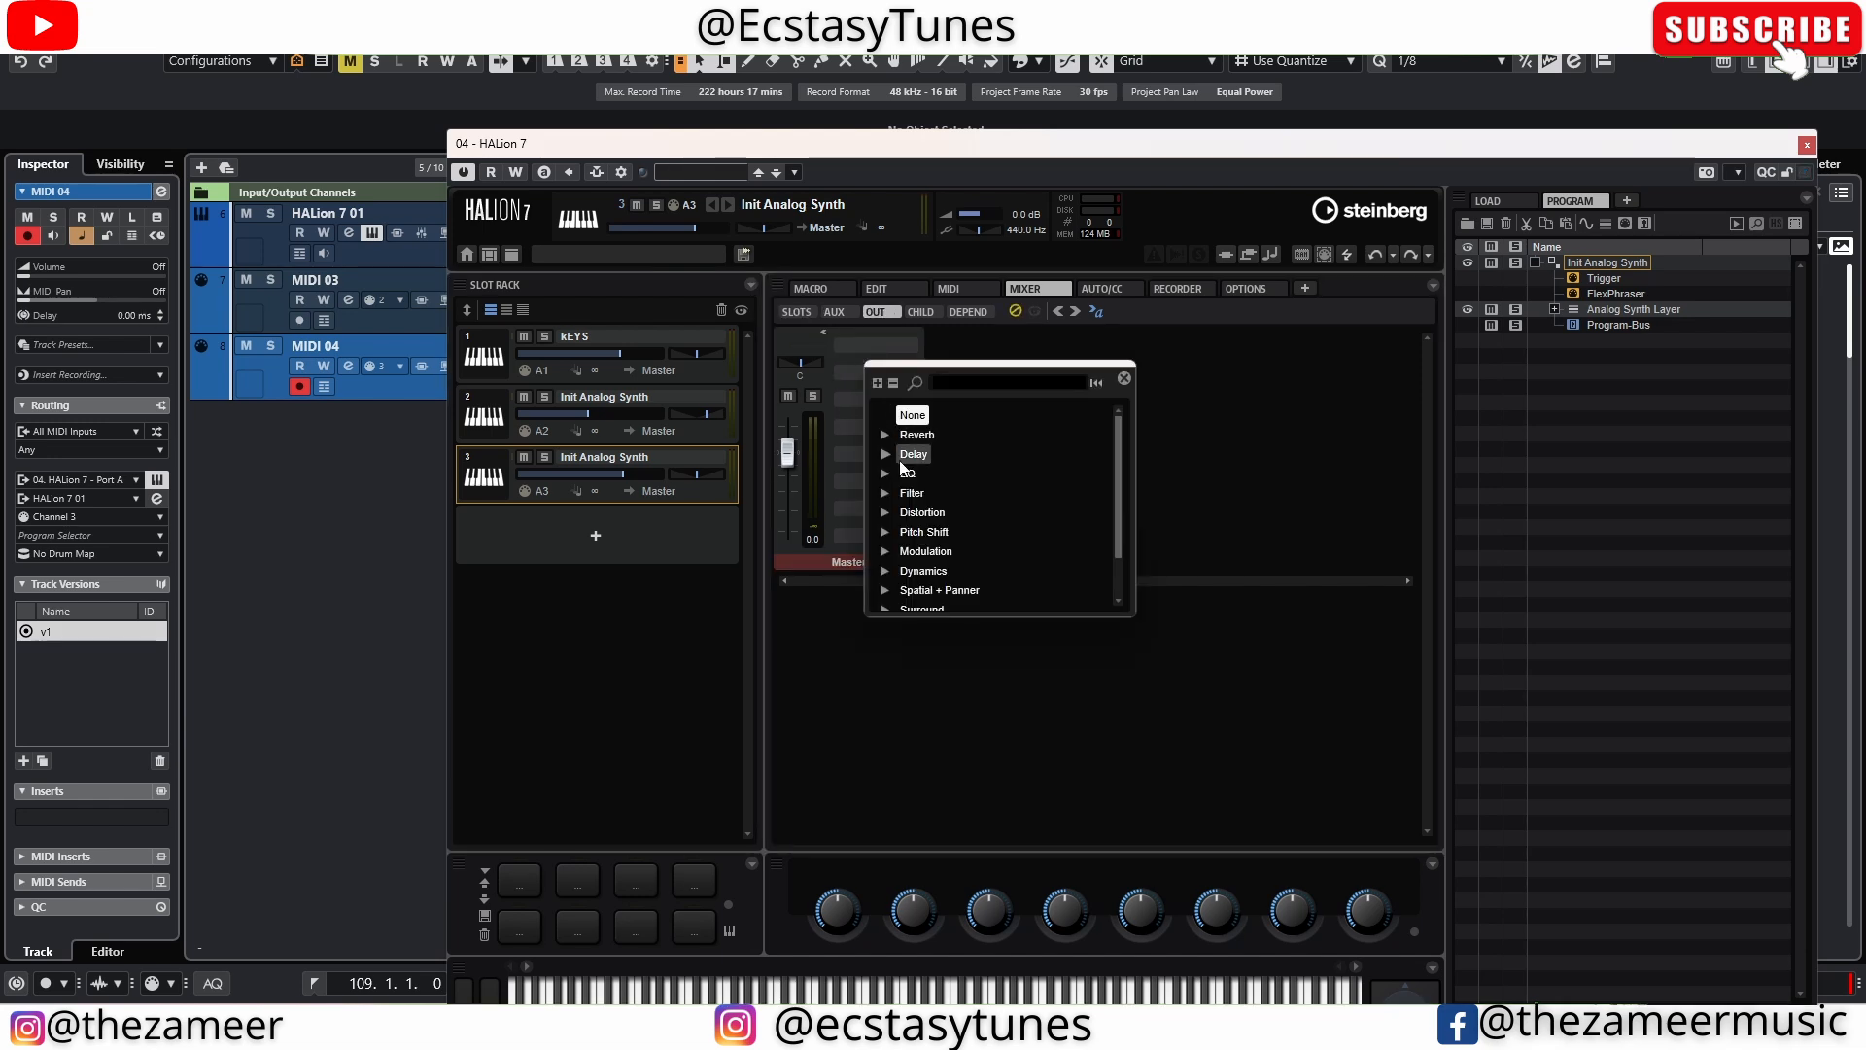
{"action": "left_click", "coordinate": [936, 473]}
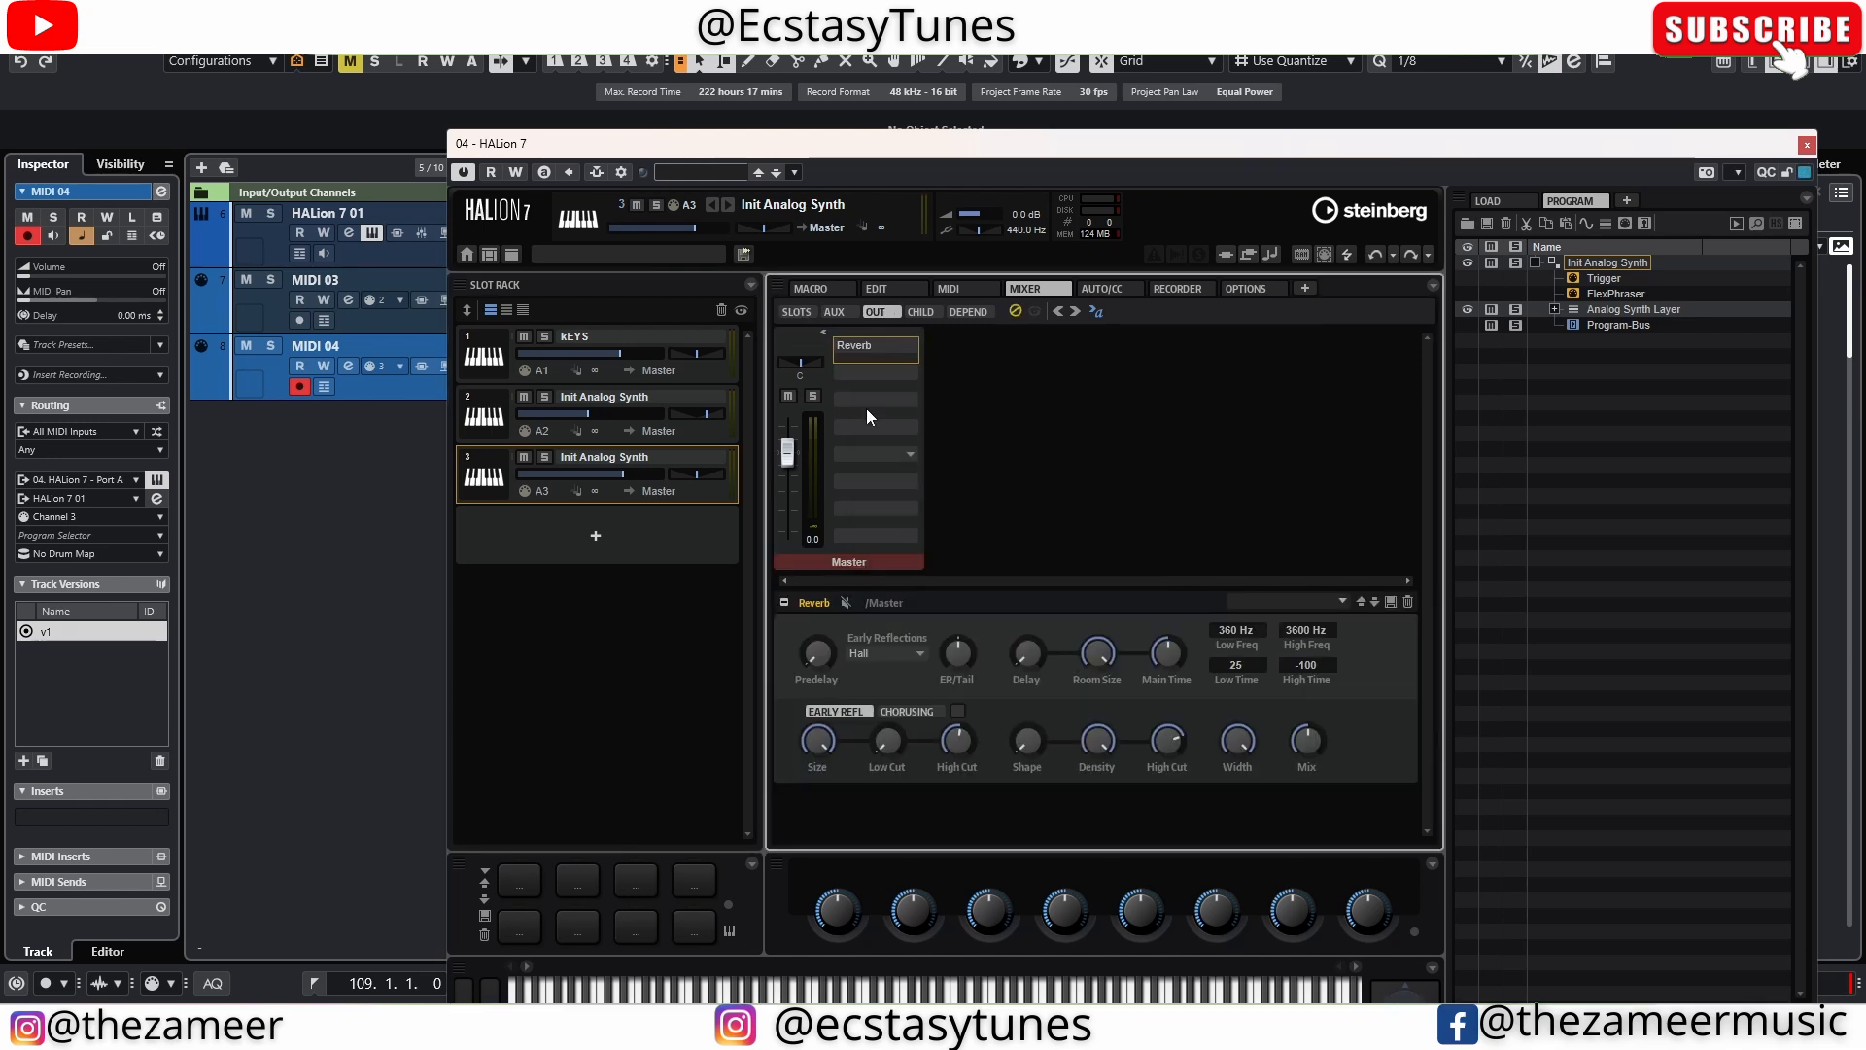
{"action": "left_click", "coordinate": [848, 379]}
{"action": "left_click", "coordinate": [878, 488]}
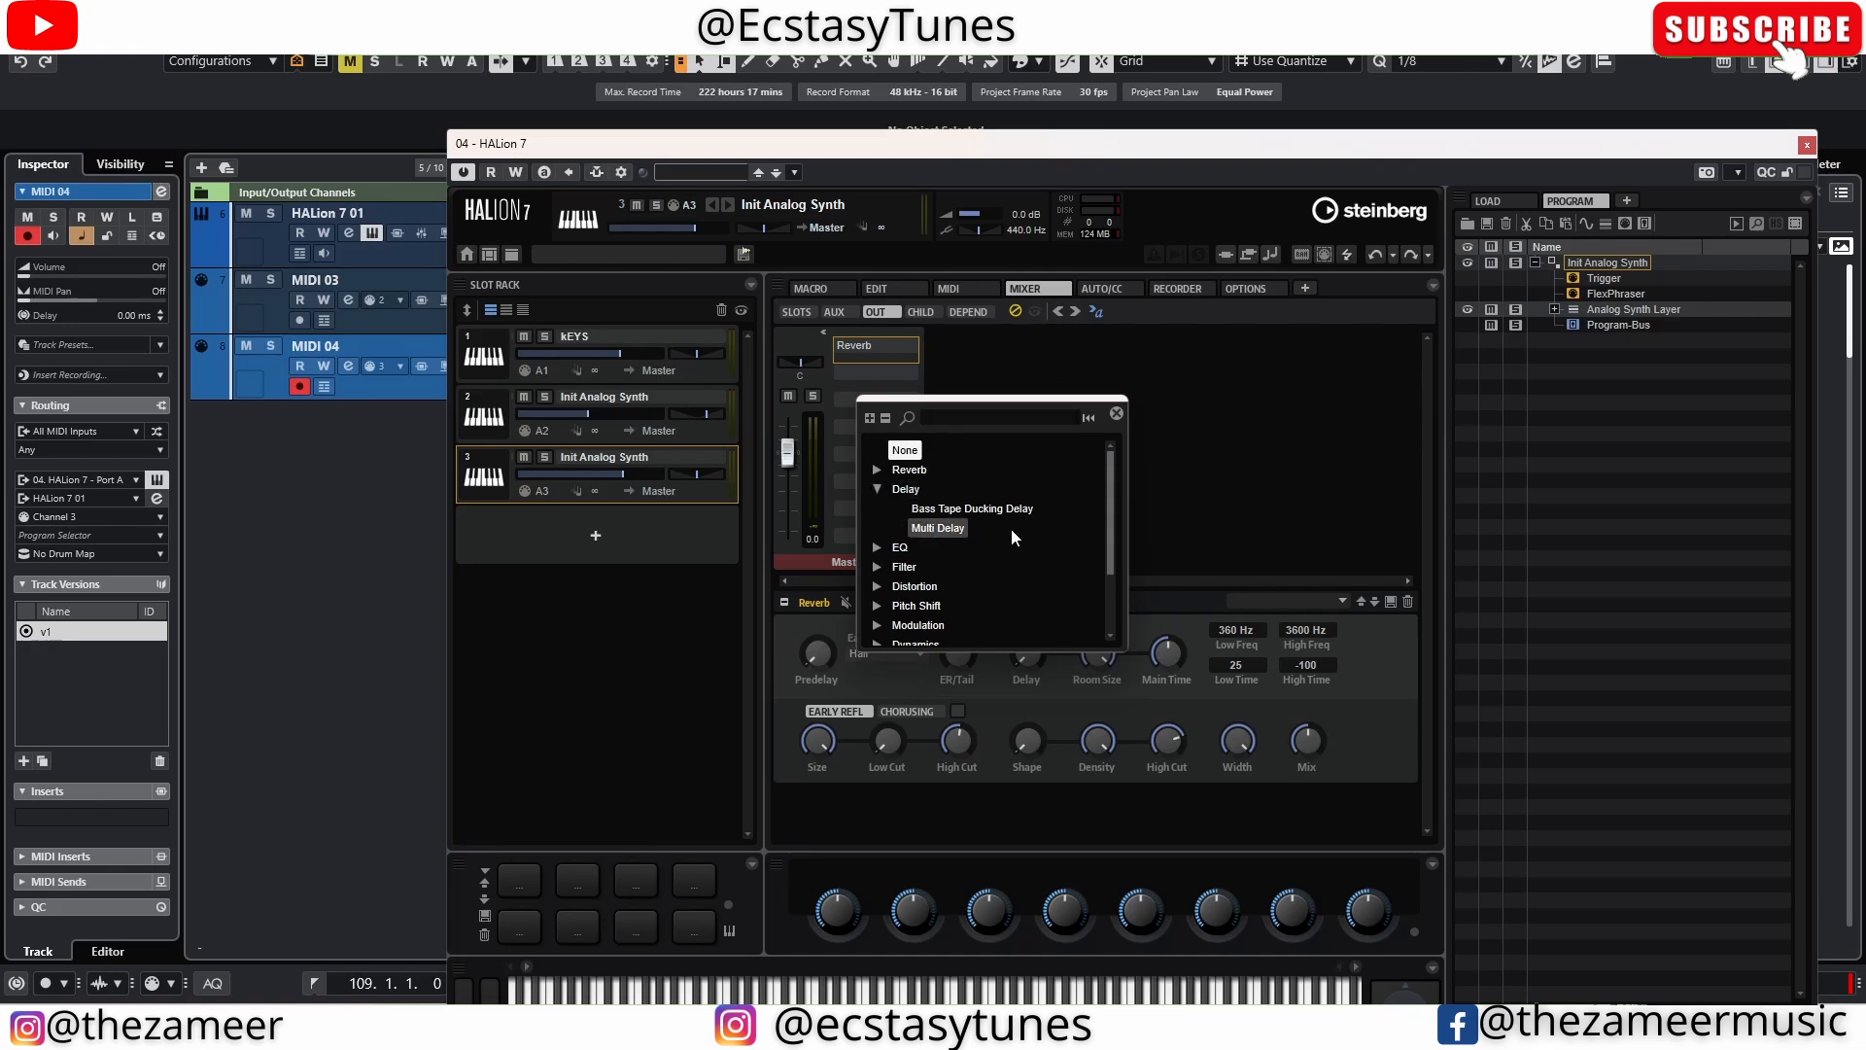
{"action": "left_click", "coordinate": [926, 527]}
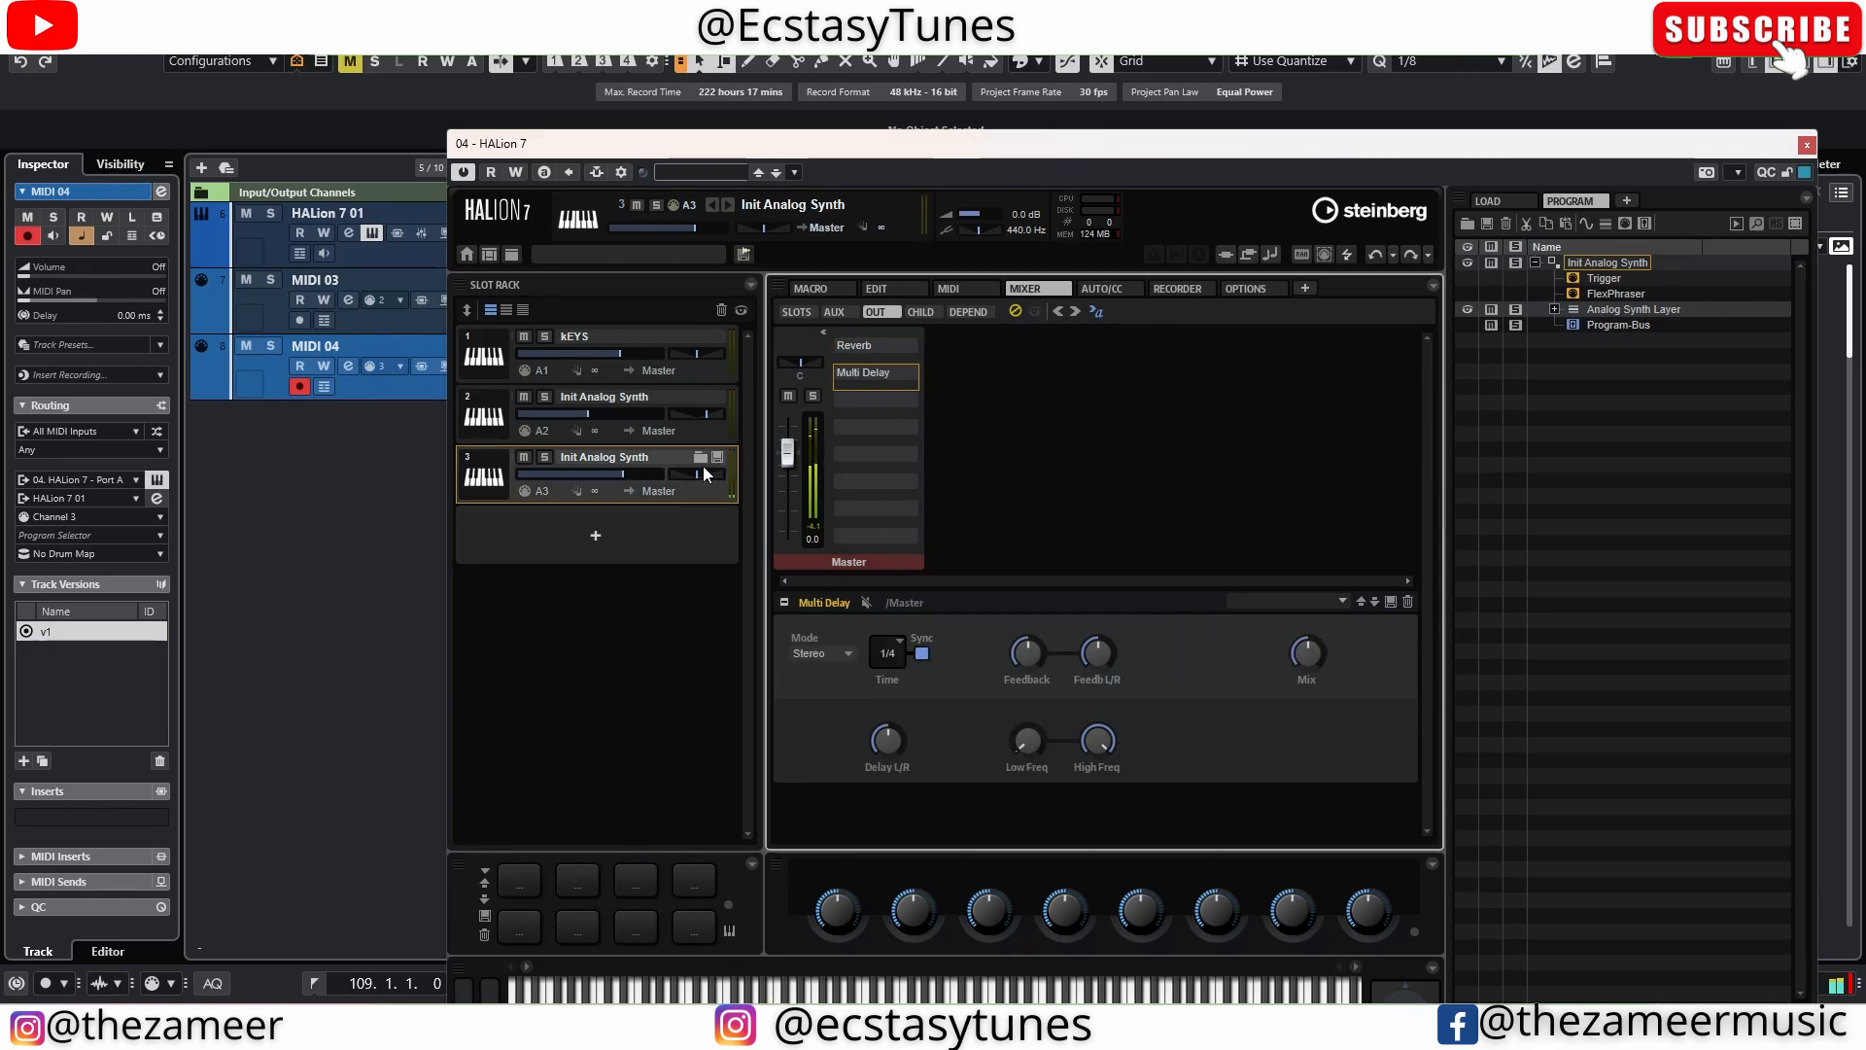
{"action": "left_click", "coordinate": [726, 434]}
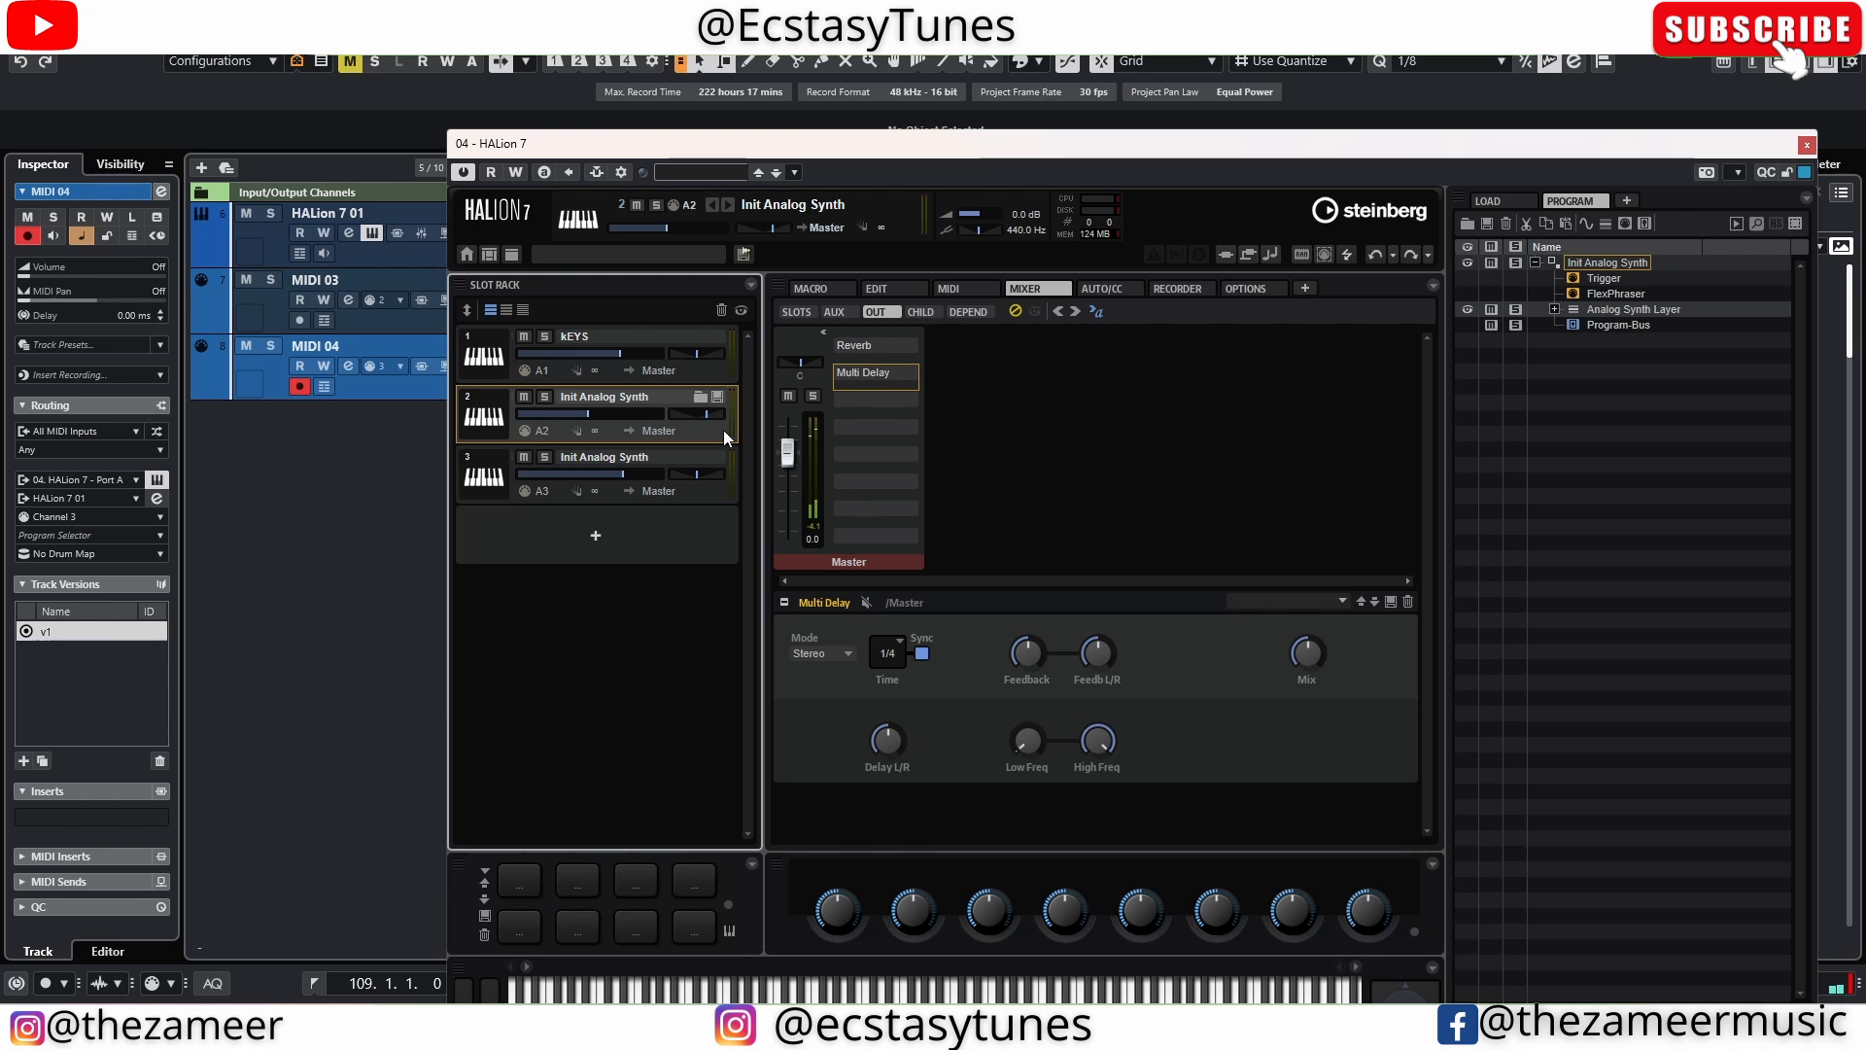
Audition the second slot through the MIDI 03 track and the kEYS slot through the HALion 7 01 track, then select the third slot
{"action": "left_click", "coordinate": [406, 327]}
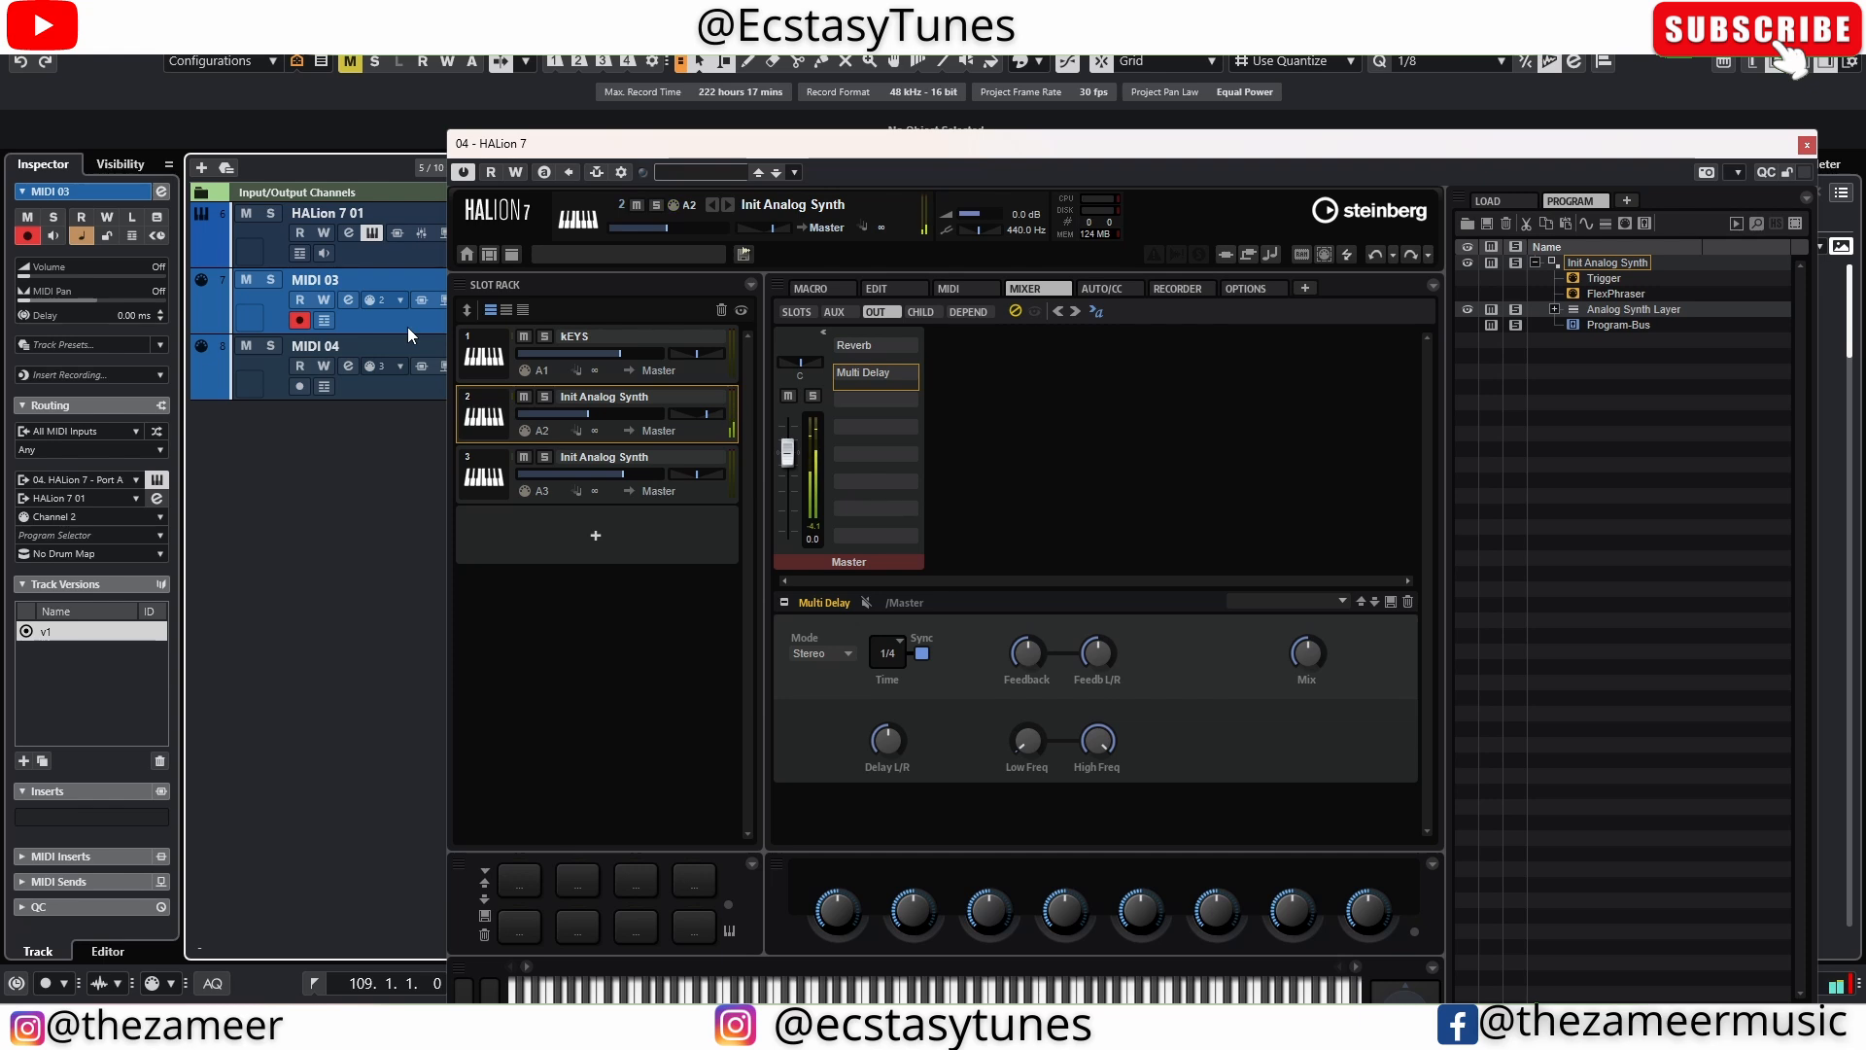
{"action": "left_click", "coordinate": [700, 367]}
{"action": "left_click", "coordinate": [278, 254]}
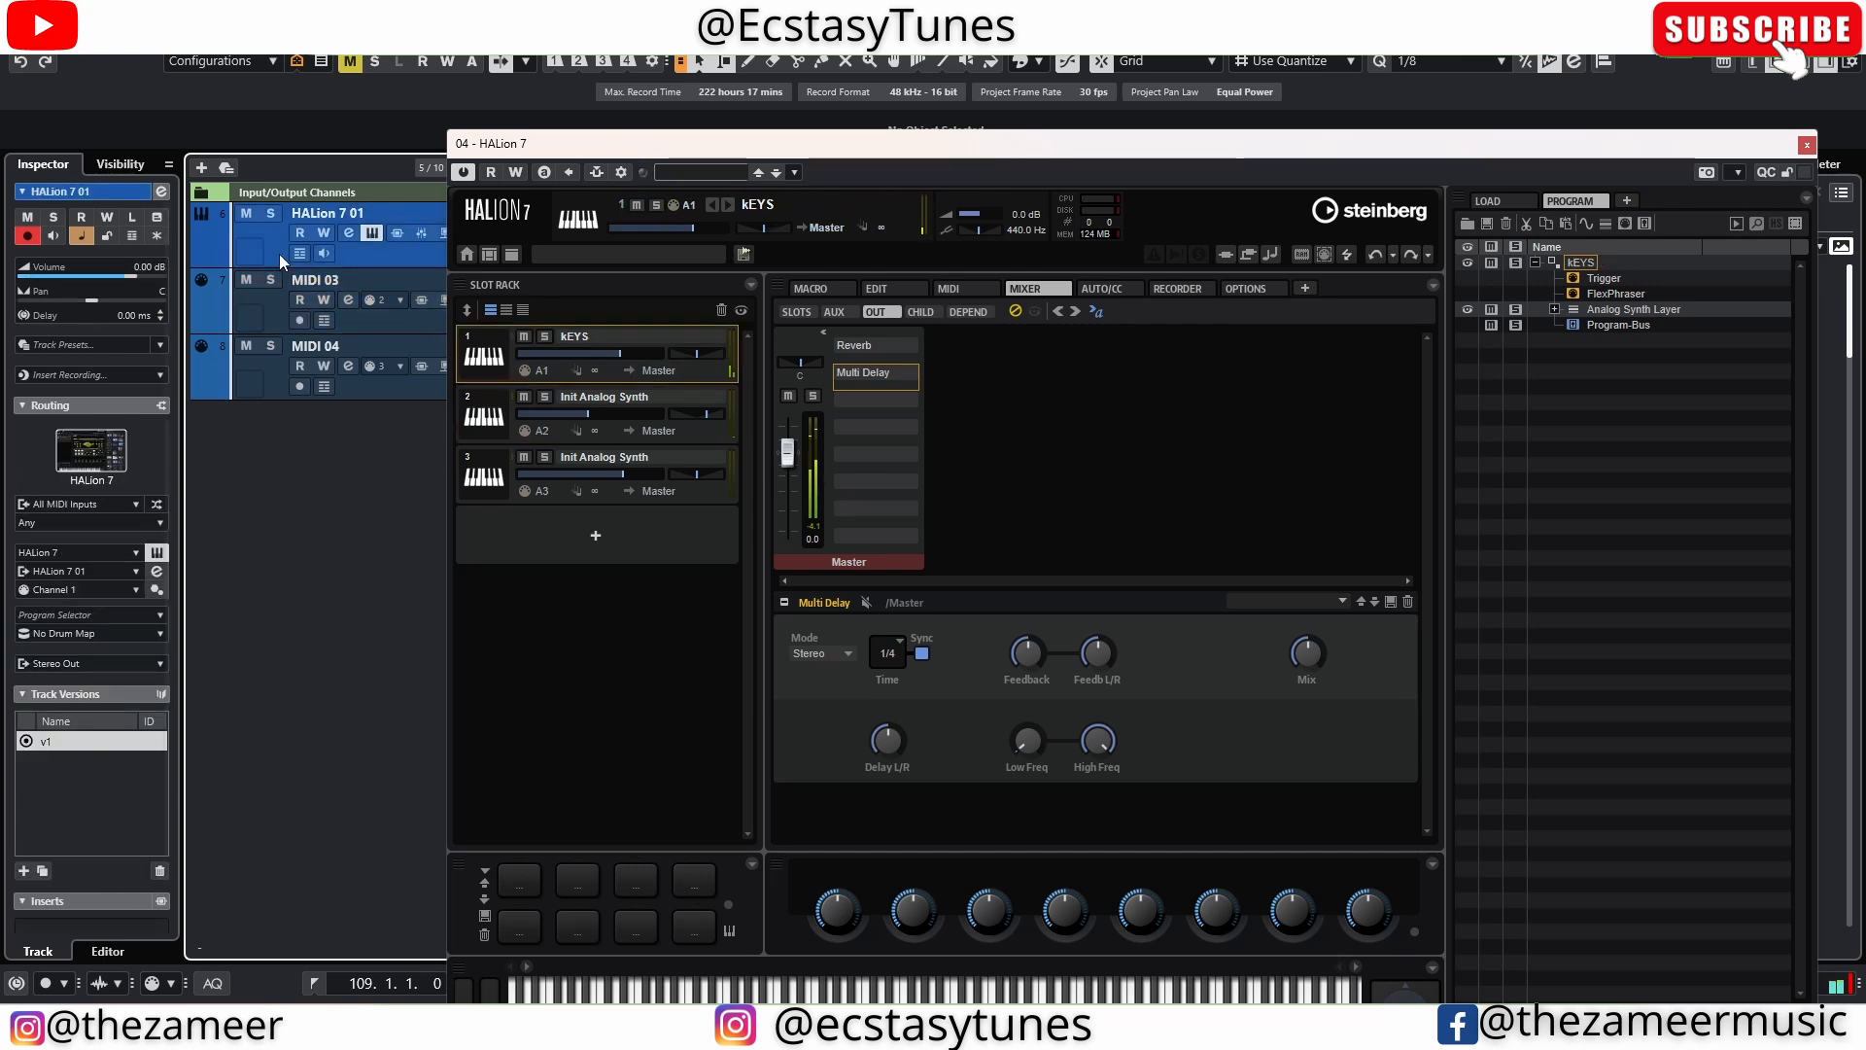
{"action": "left_click", "coordinate": [727, 480]}
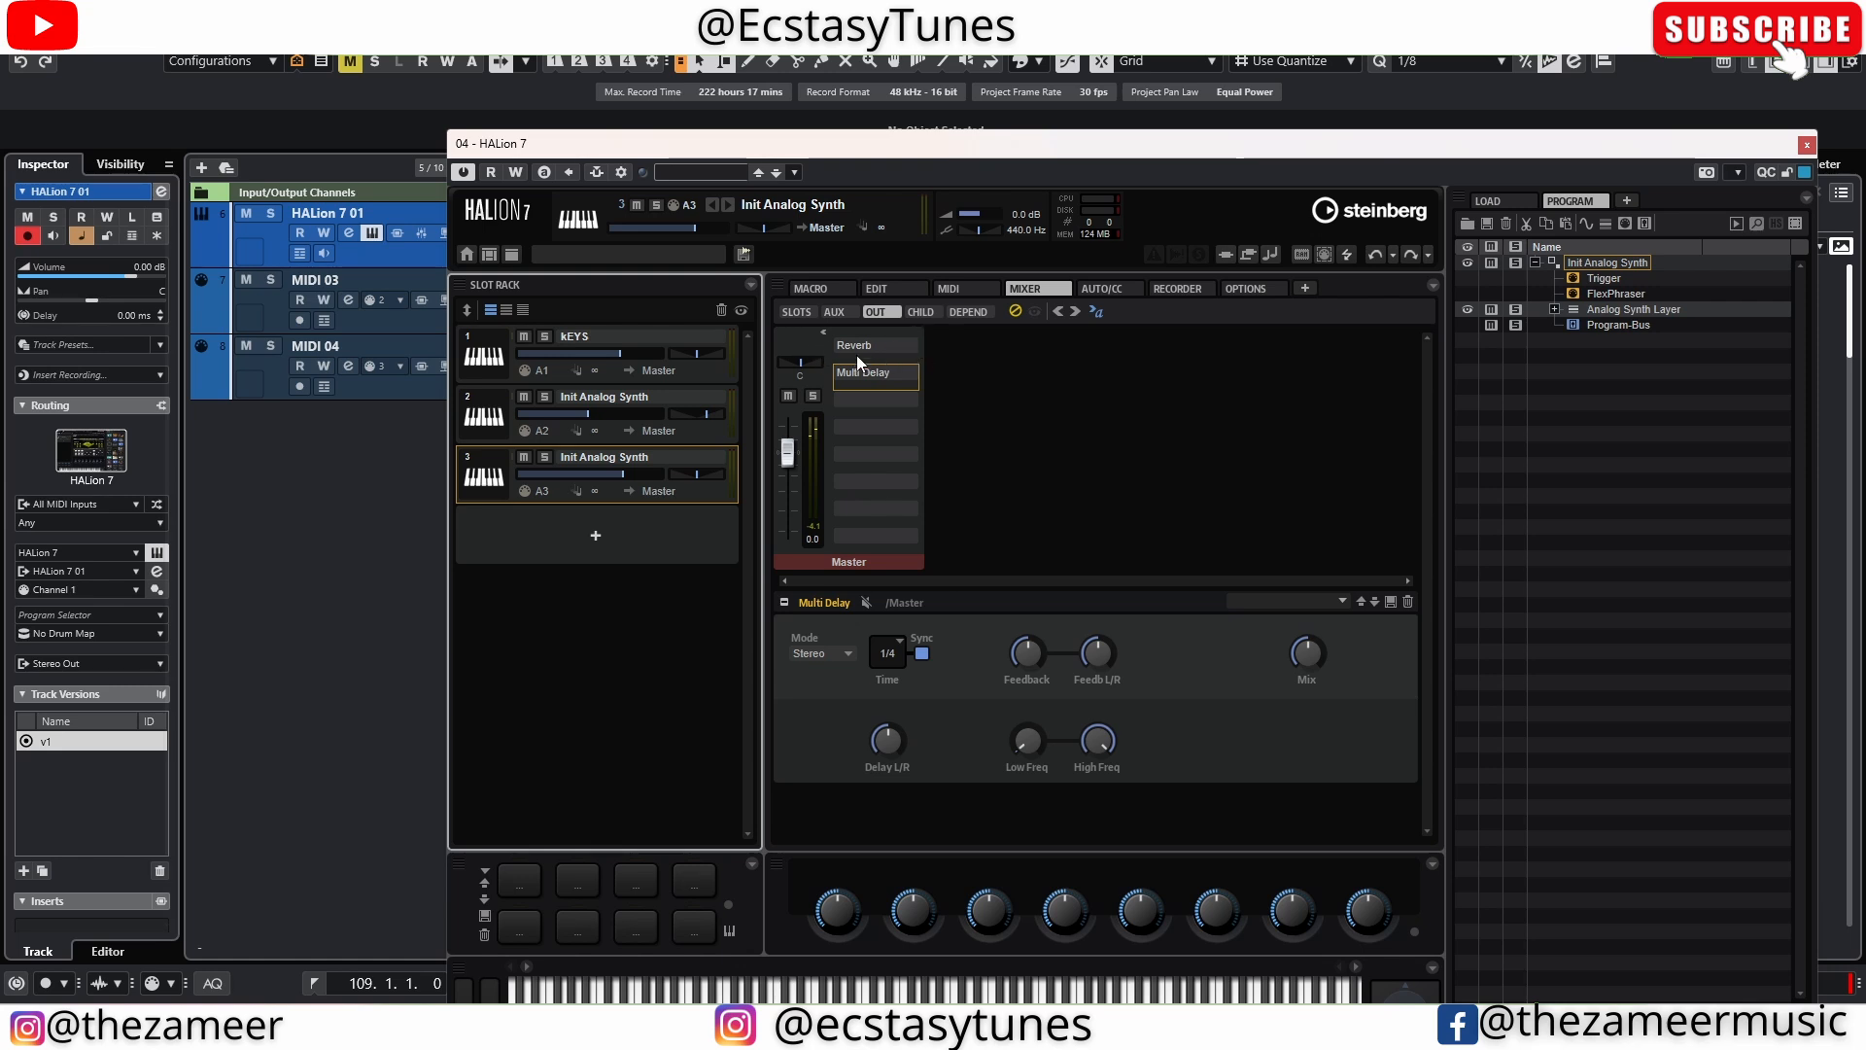
With the MIDI 04 track selected, set the third slot's amp envelope sustain node to 342 ms at level 100 and its release curve to 9.6
{"action": "left_click", "coordinate": [375, 395]}
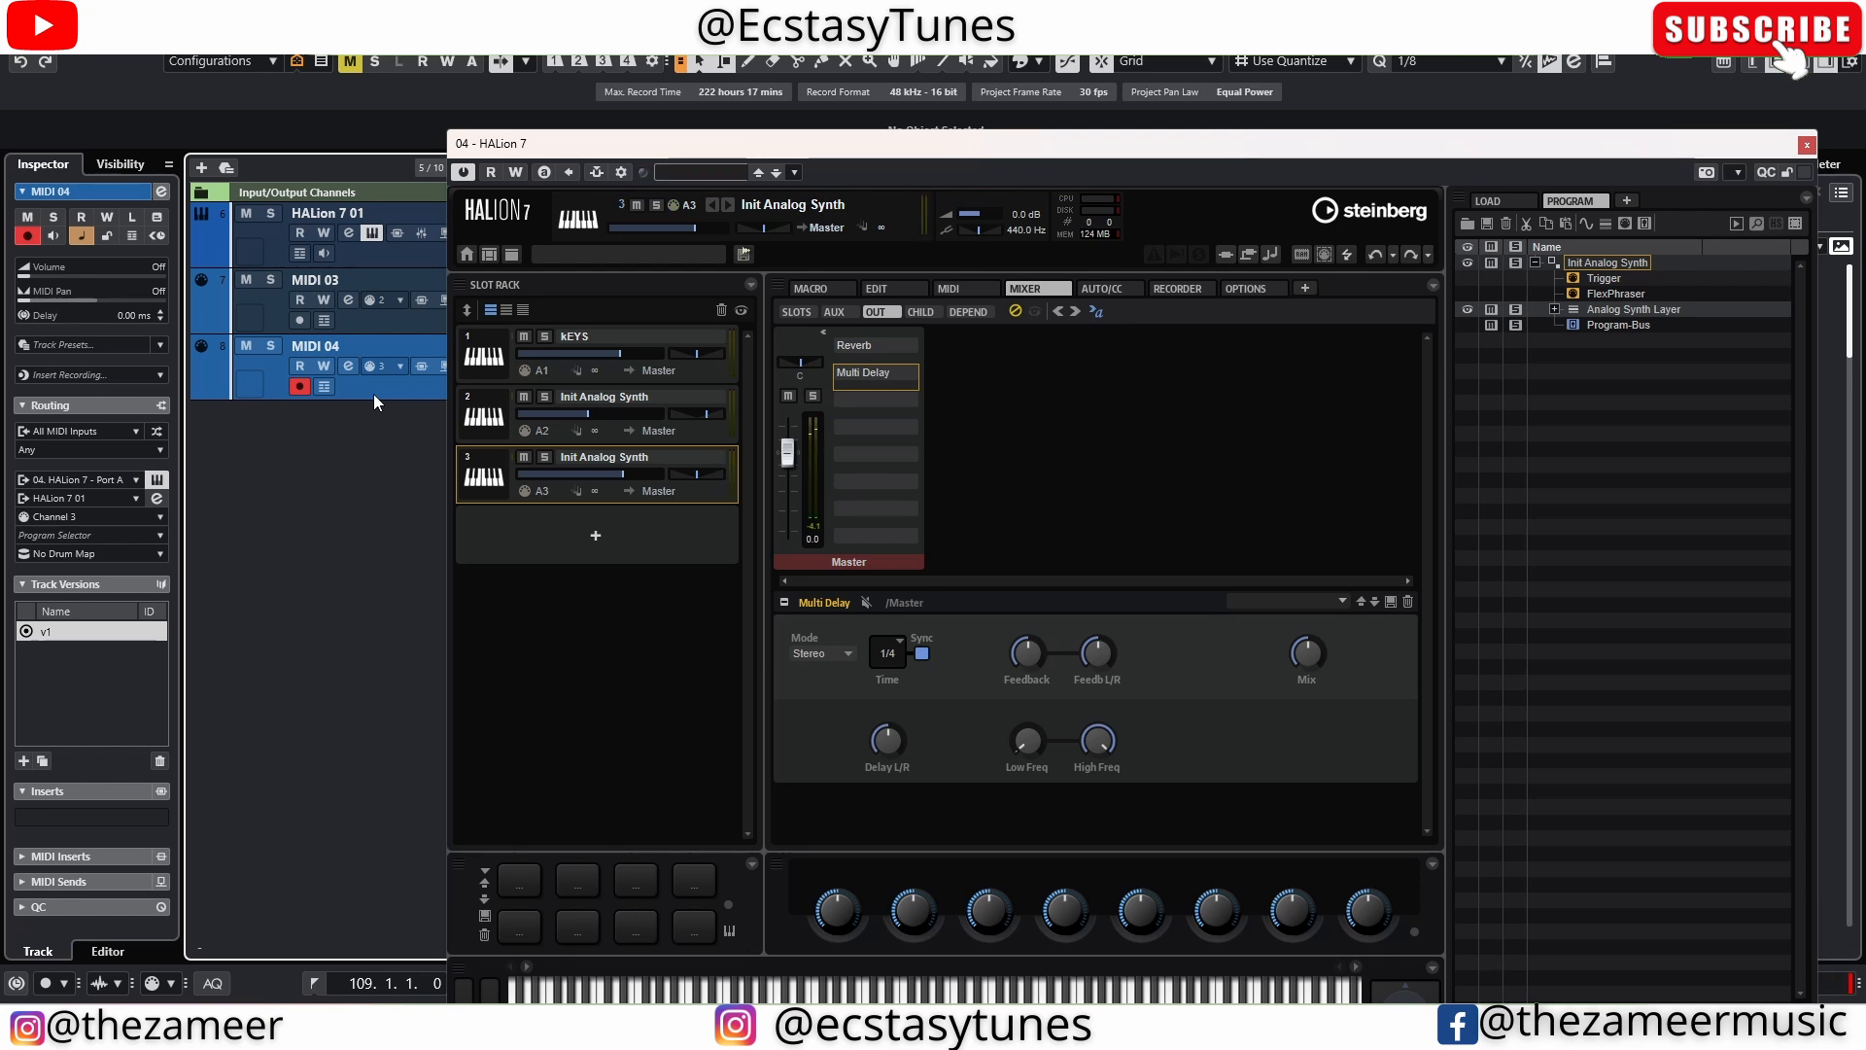
{"action": "left_click", "coordinate": [870, 291]}
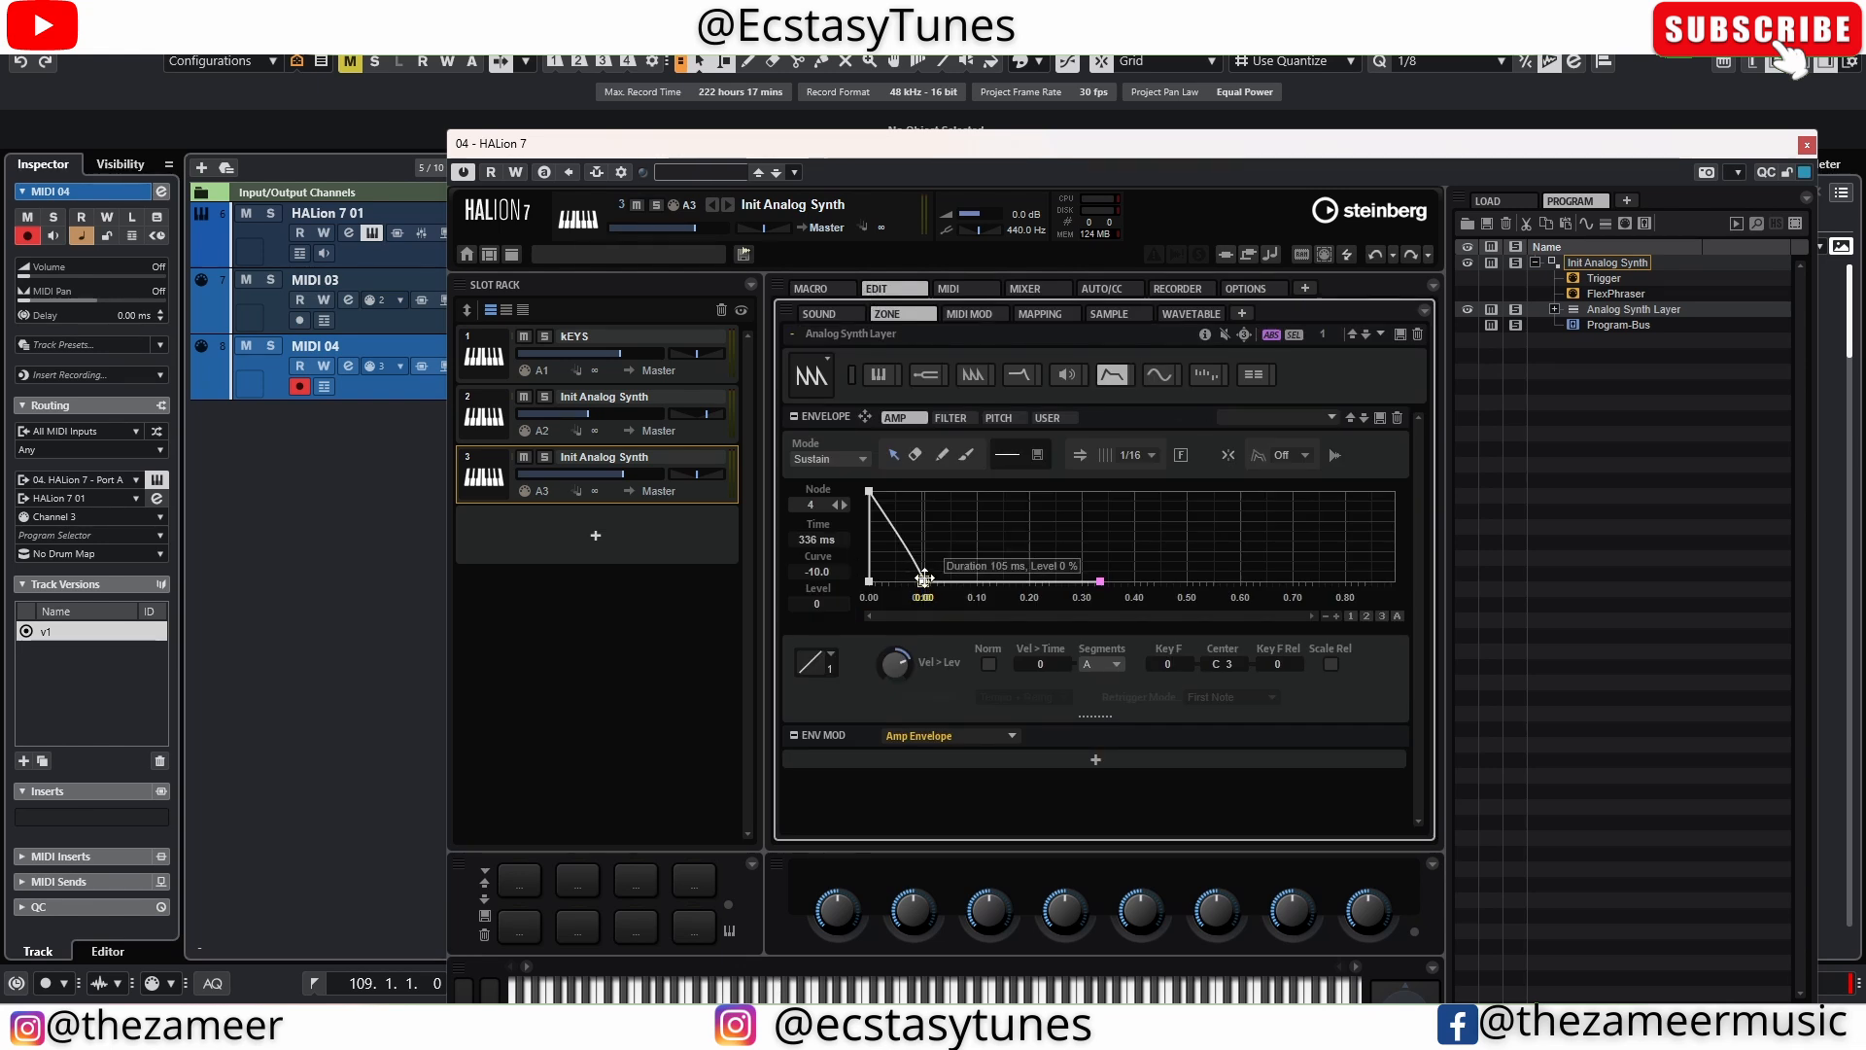
{"action": "left_click_drag", "start_coordinate": [923, 581], "coordinate": [1048, 490]}
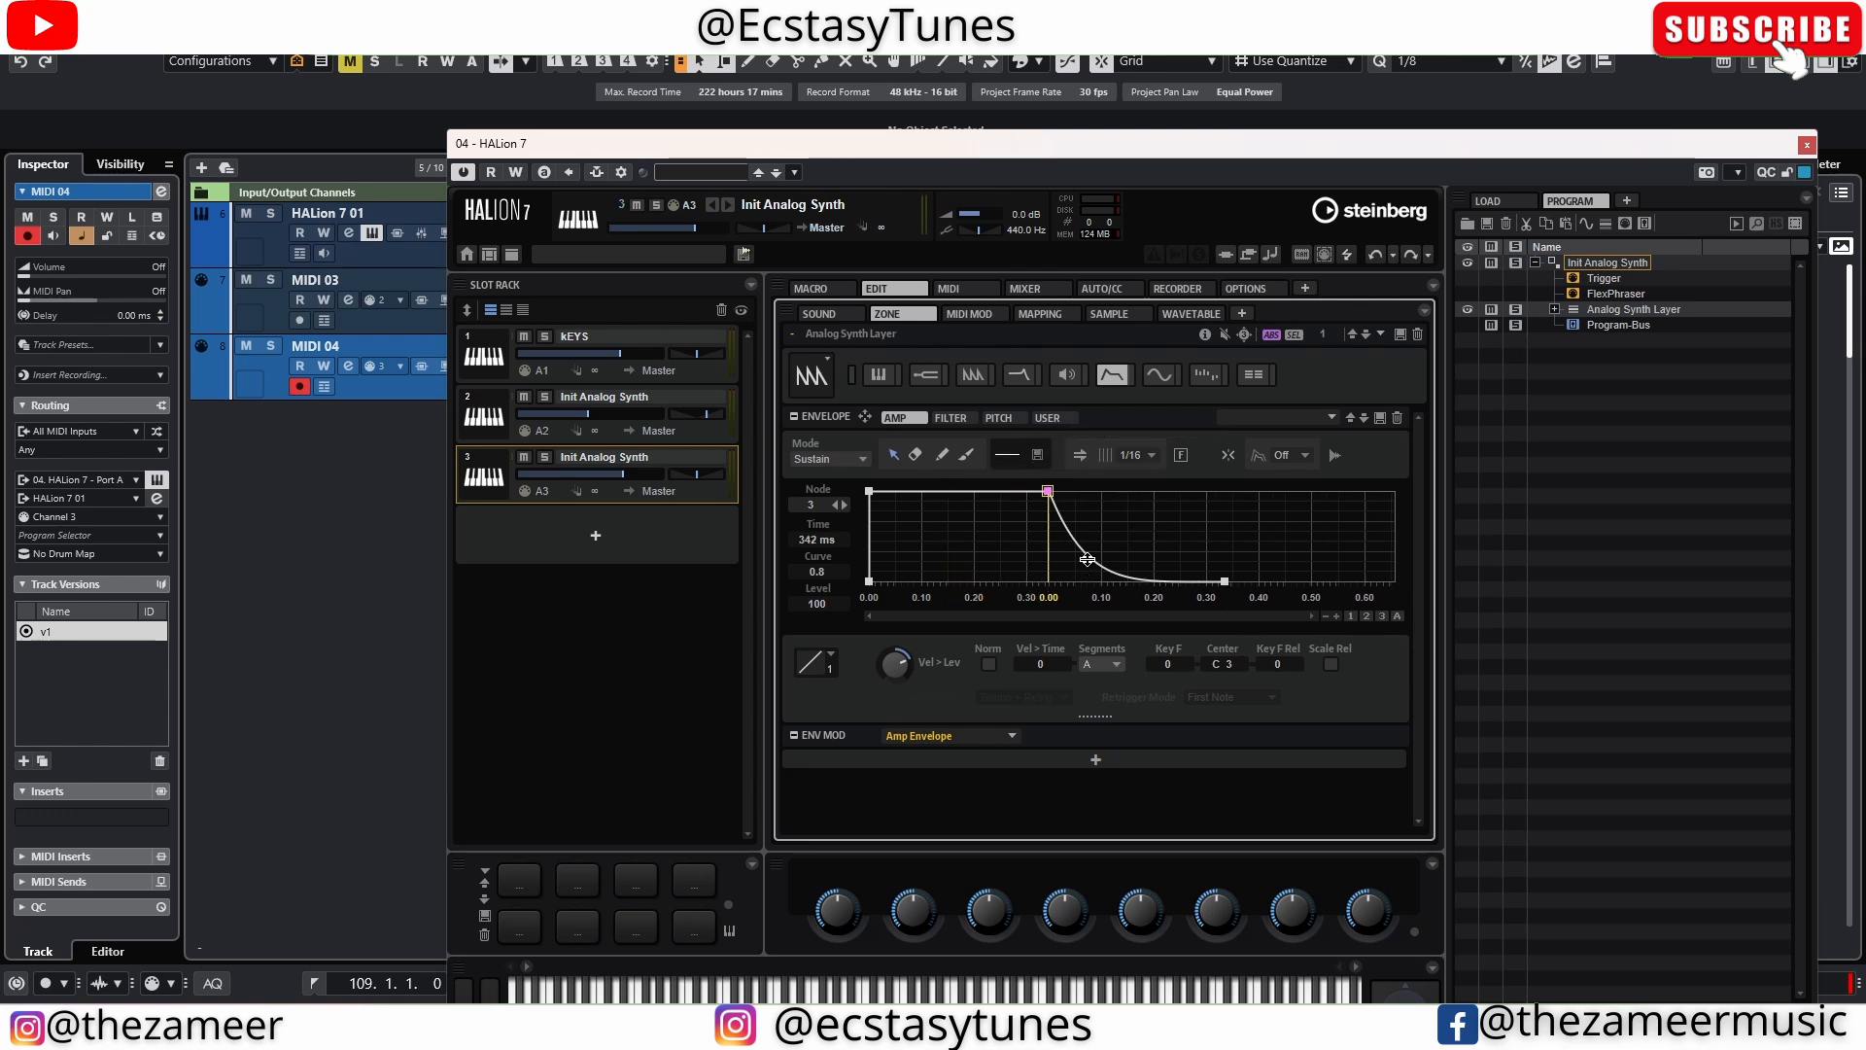
{"action": "left_click_drag", "start_coordinate": [1082, 573], "coordinate": [1129, 500]}
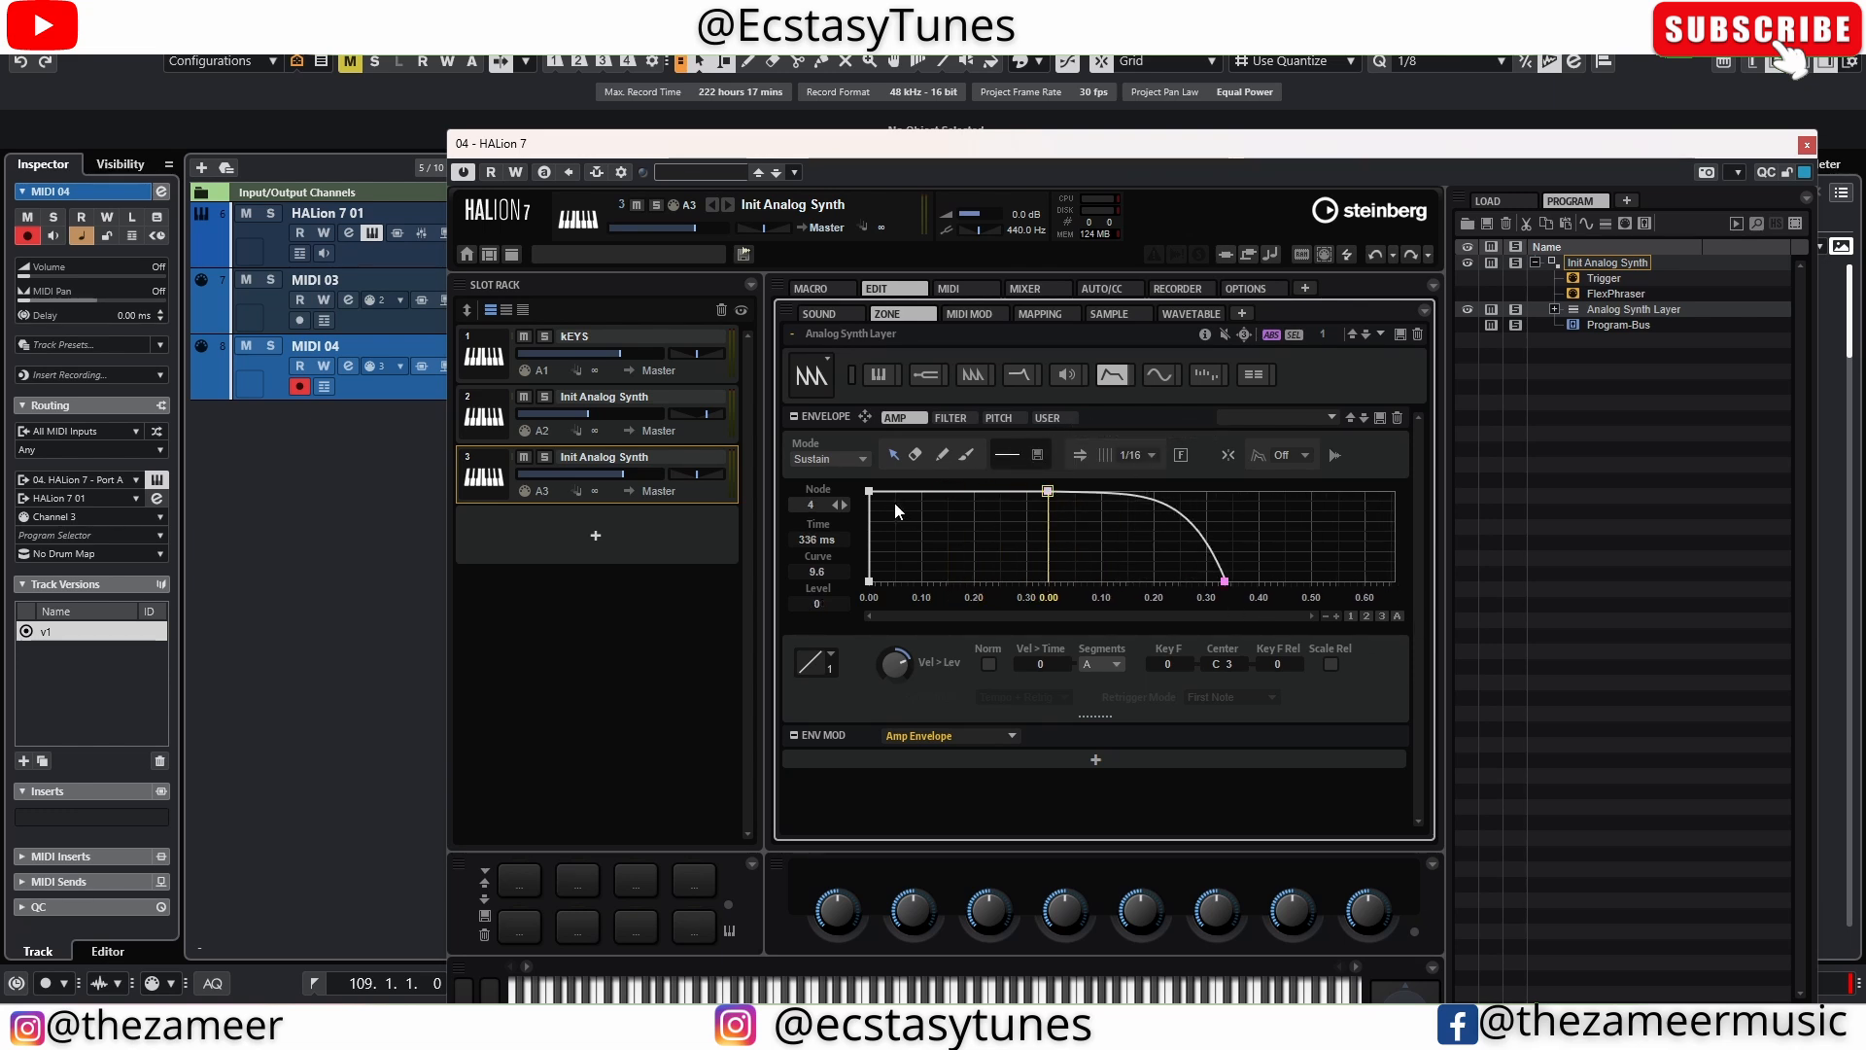
Lengthen the amp envelope's attack to 505 ms at level 100 and bend its curve to -3.2
{"action": "left_click_drag", "start_coordinate": [869, 491], "coordinate": [976, 498]}
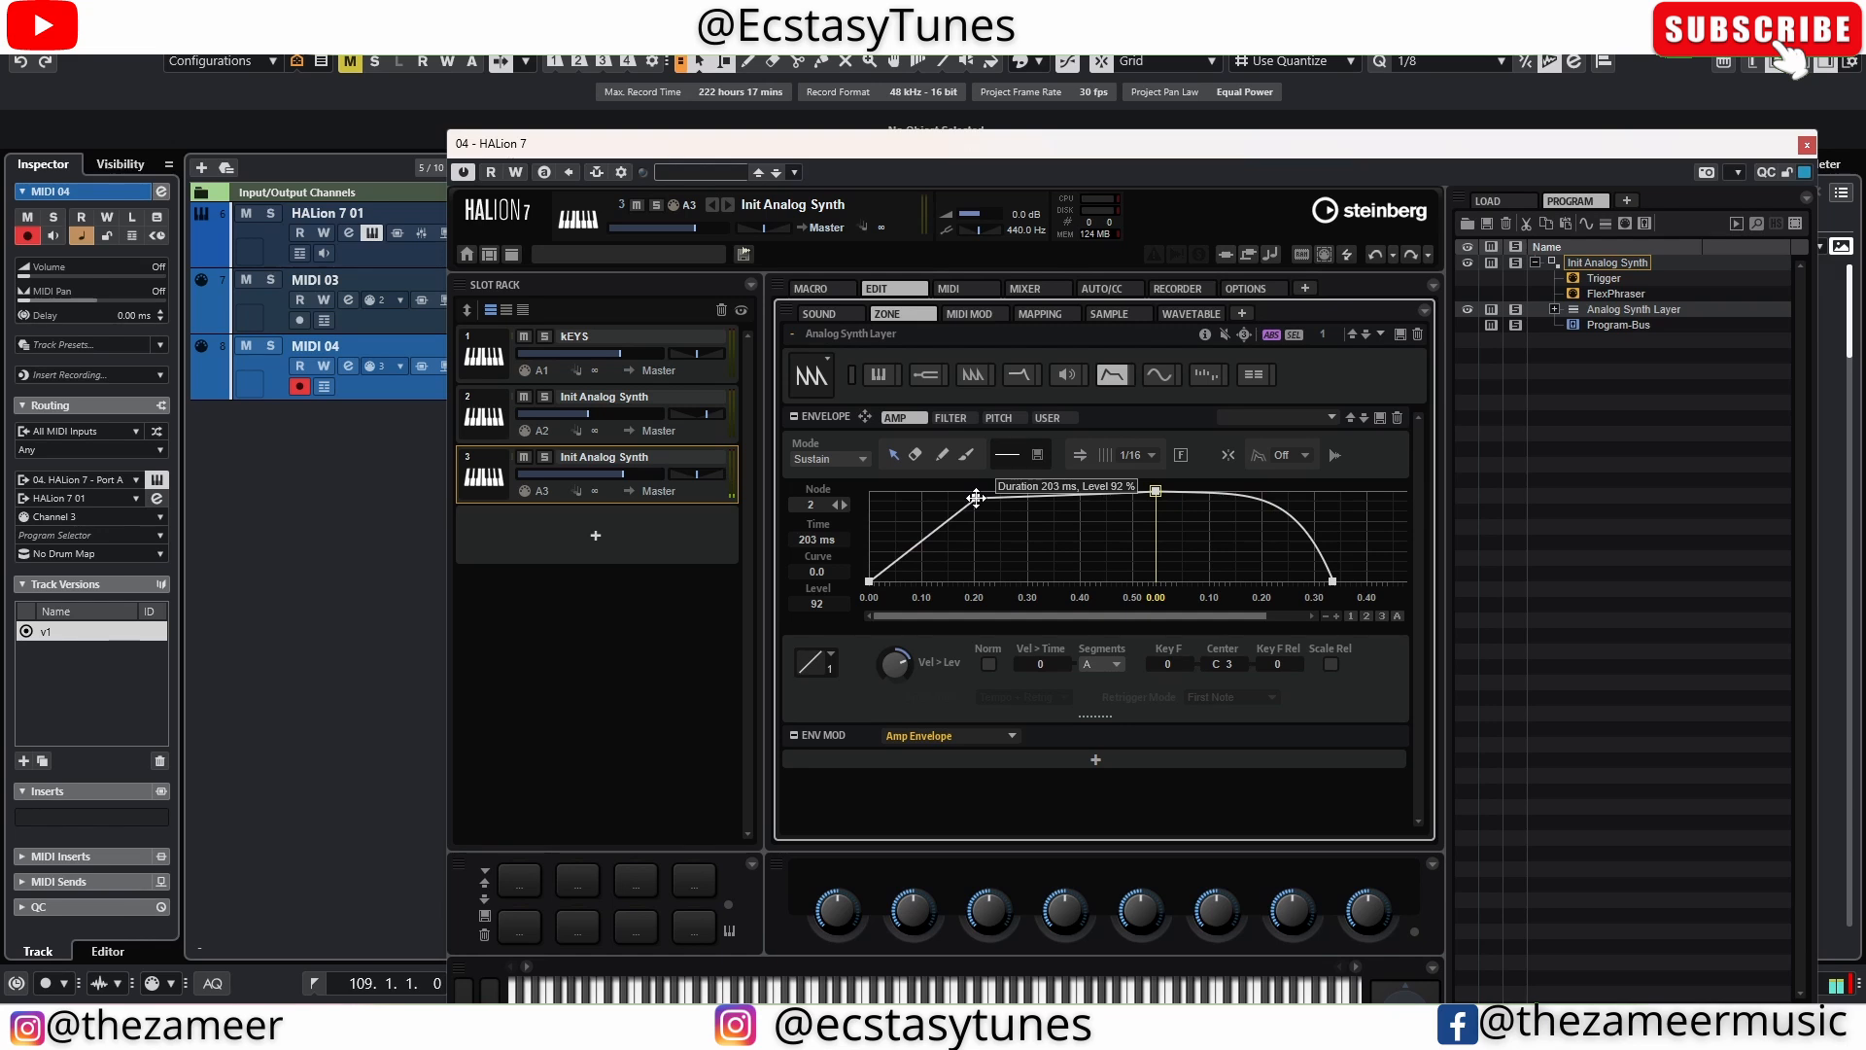
{"action": "left_click_drag", "start_coordinate": [976, 498], "coordinate": [1047, 490]}
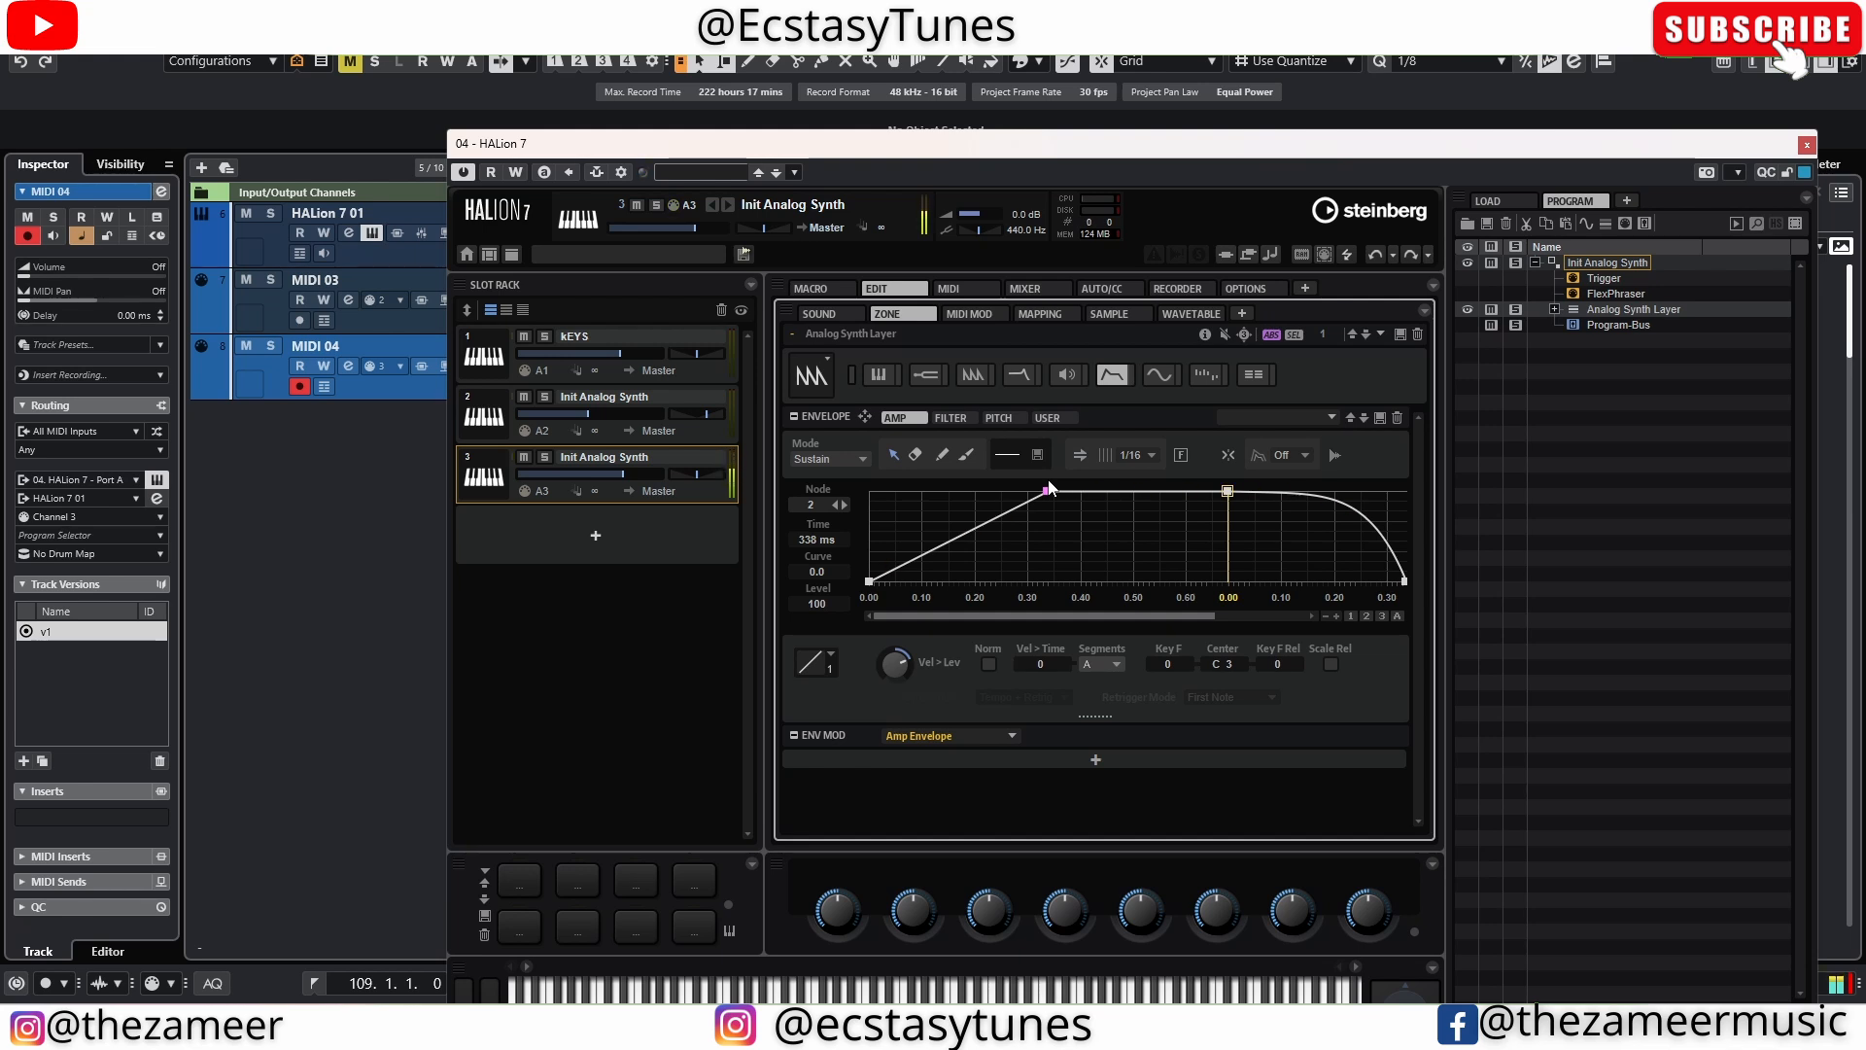
{"action": "mouse_move", "coordinate": [1049, 492]}
{"action": "left_mouse_down"}
{"action": "mouse_move", "coordinate": [1137, 492]}
{"action": "mouse_move", "coordinate": [1063, 507]}
{"action": "left_mouse_up"}
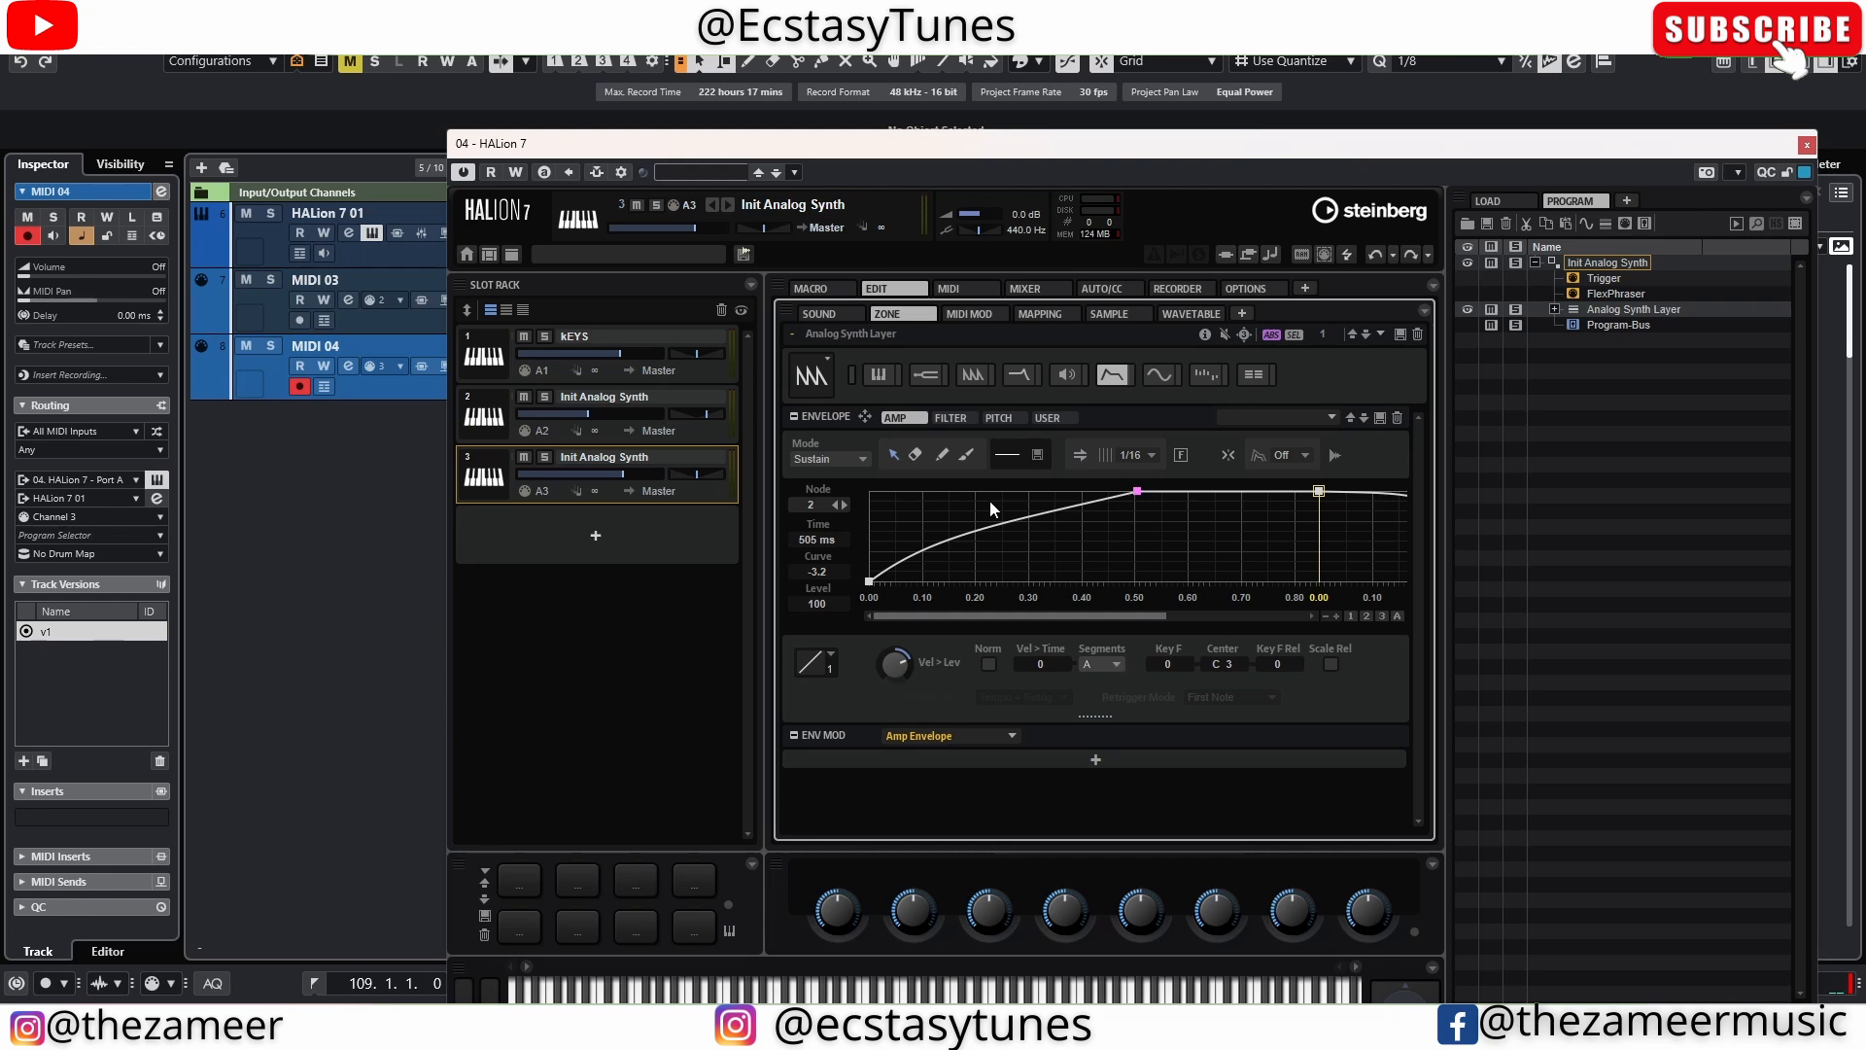
Set the third slot's filter type to Tube Drive, raise the distortion and lower the cutoff
{"action": "left_click", "coordinate": [949, 420]}
{"action": "left_click", "coordinate": [890, 421]}
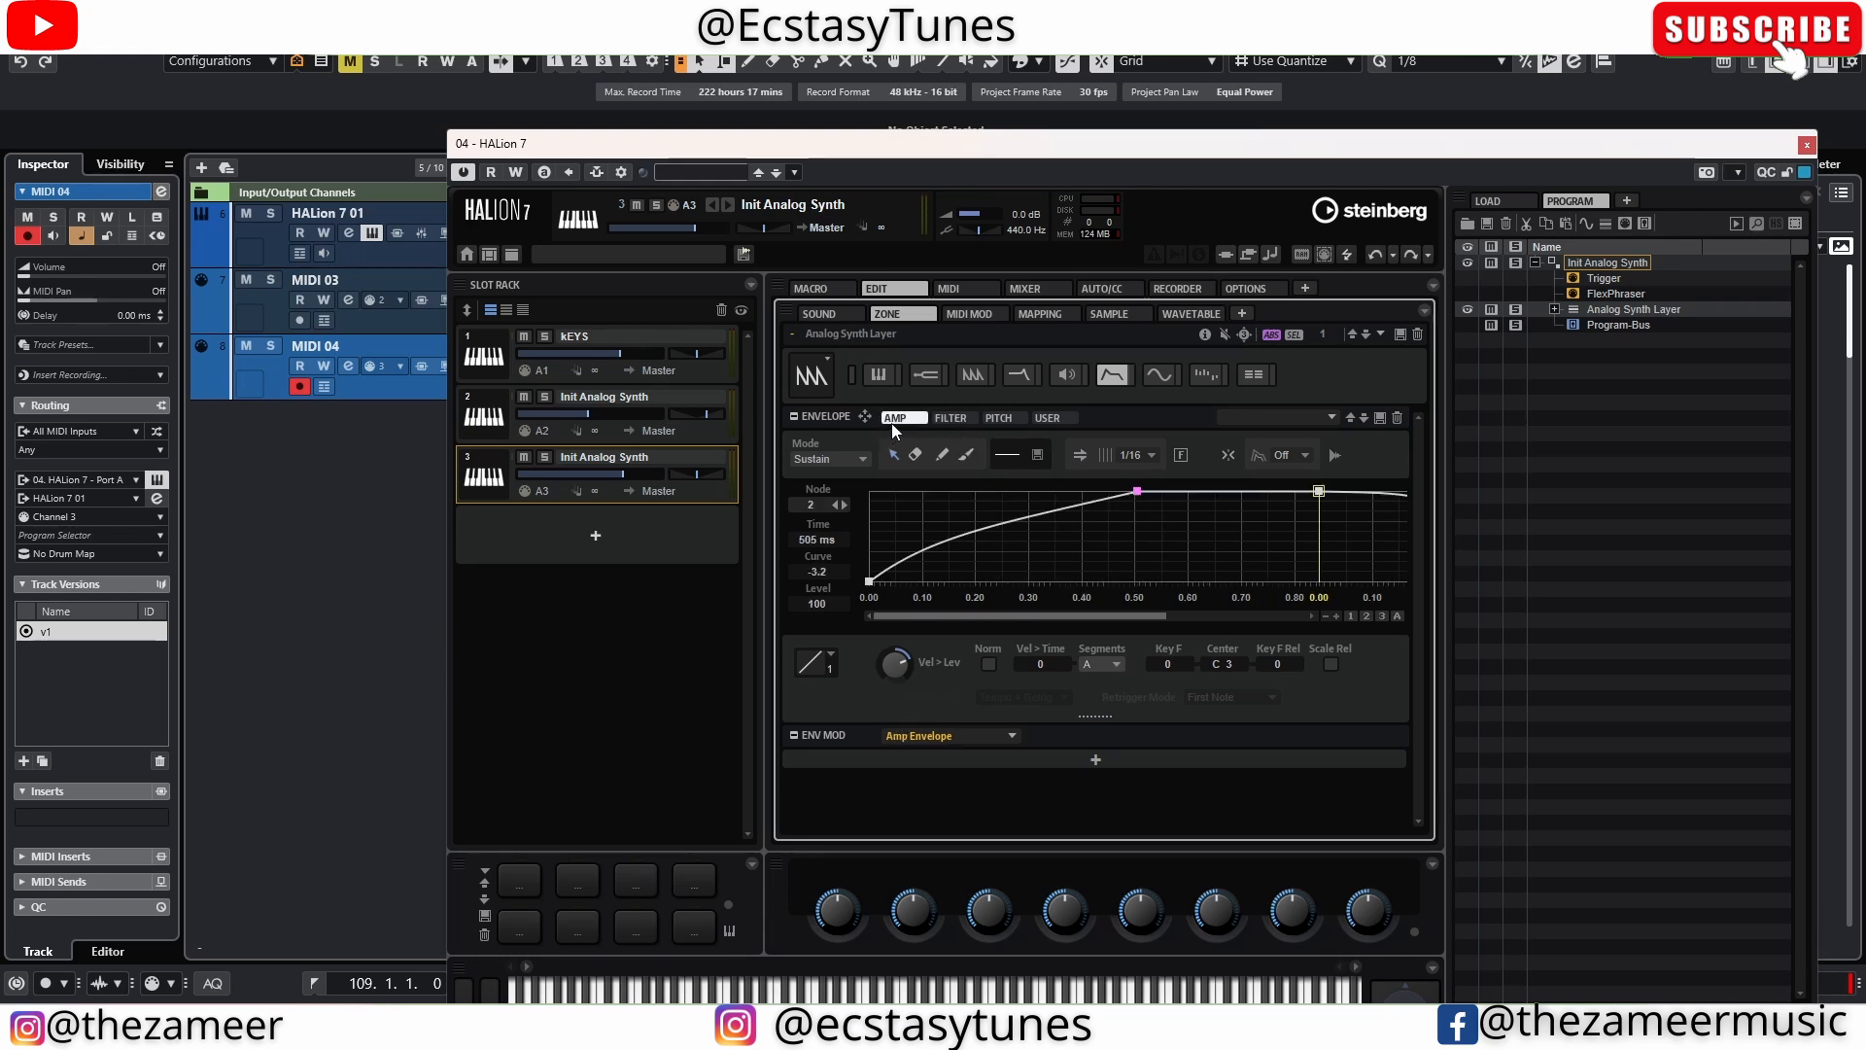
{"action": "left_click", "coordinate": [1011, 381]}
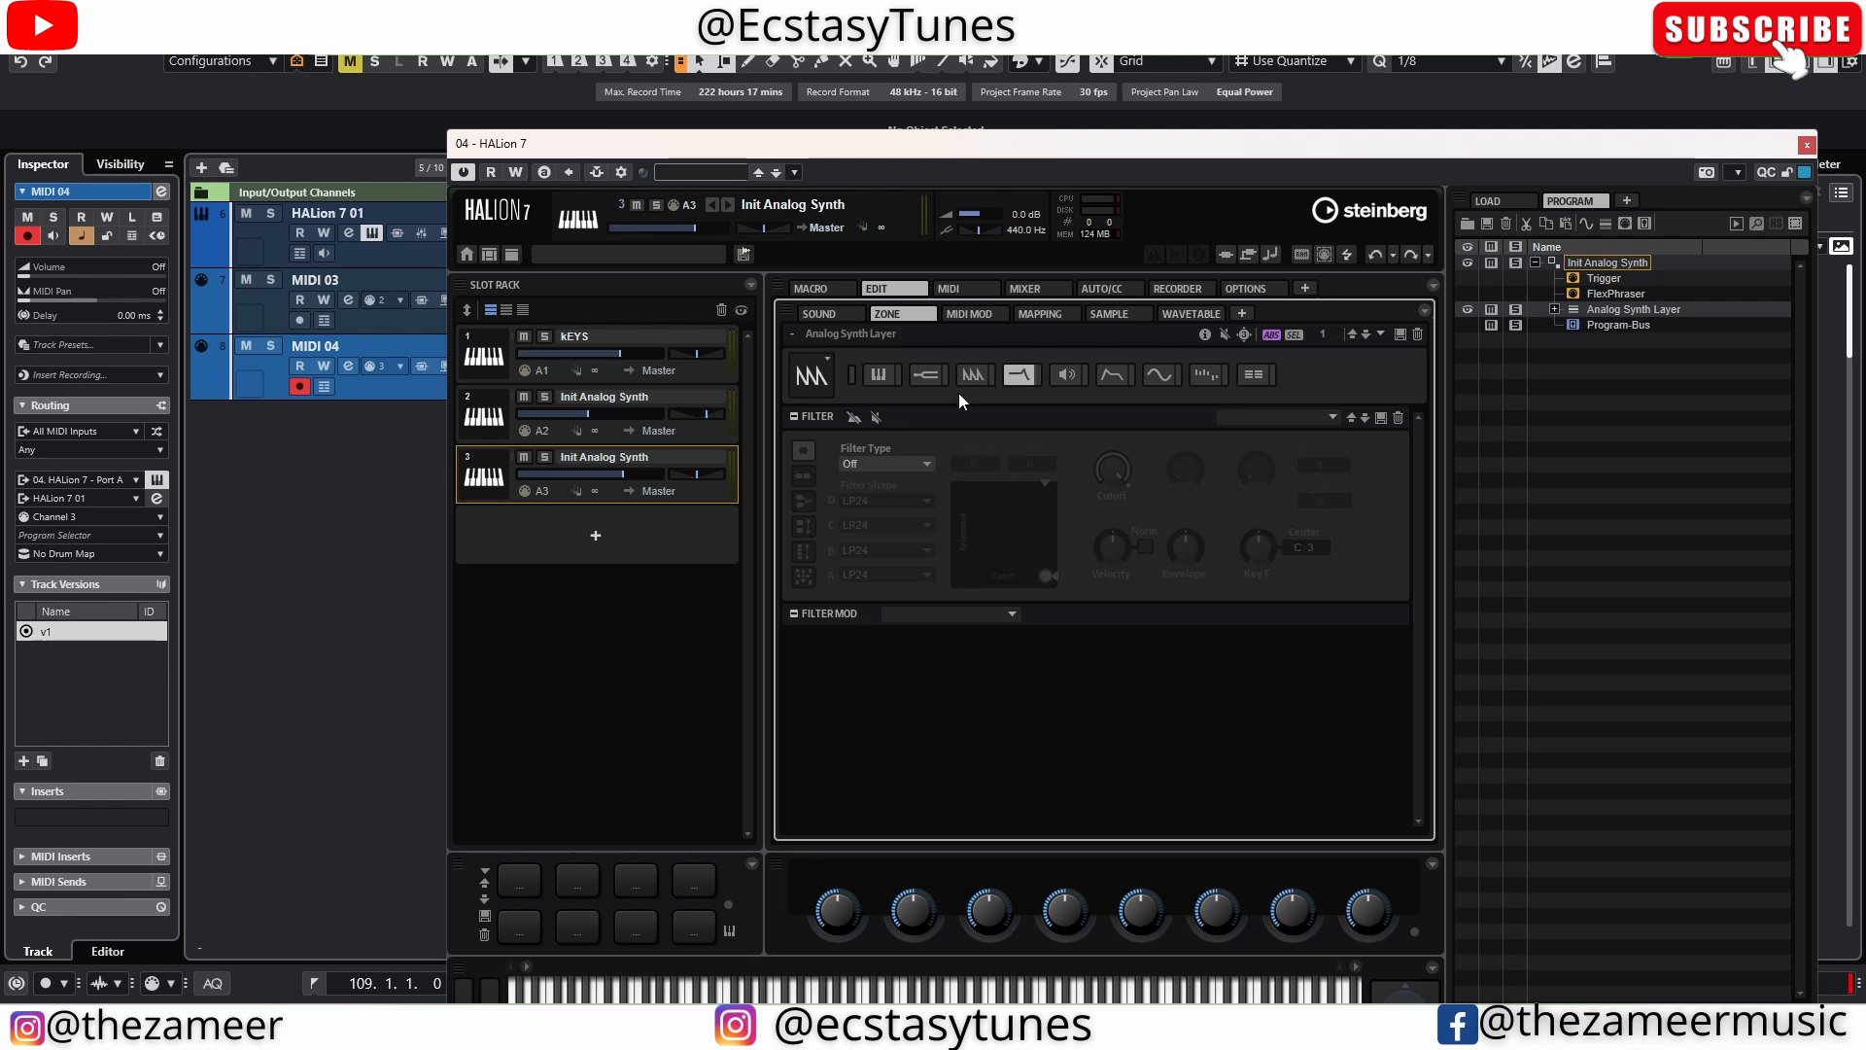
{"action": "left_click", "coordinate": [875, 465]}
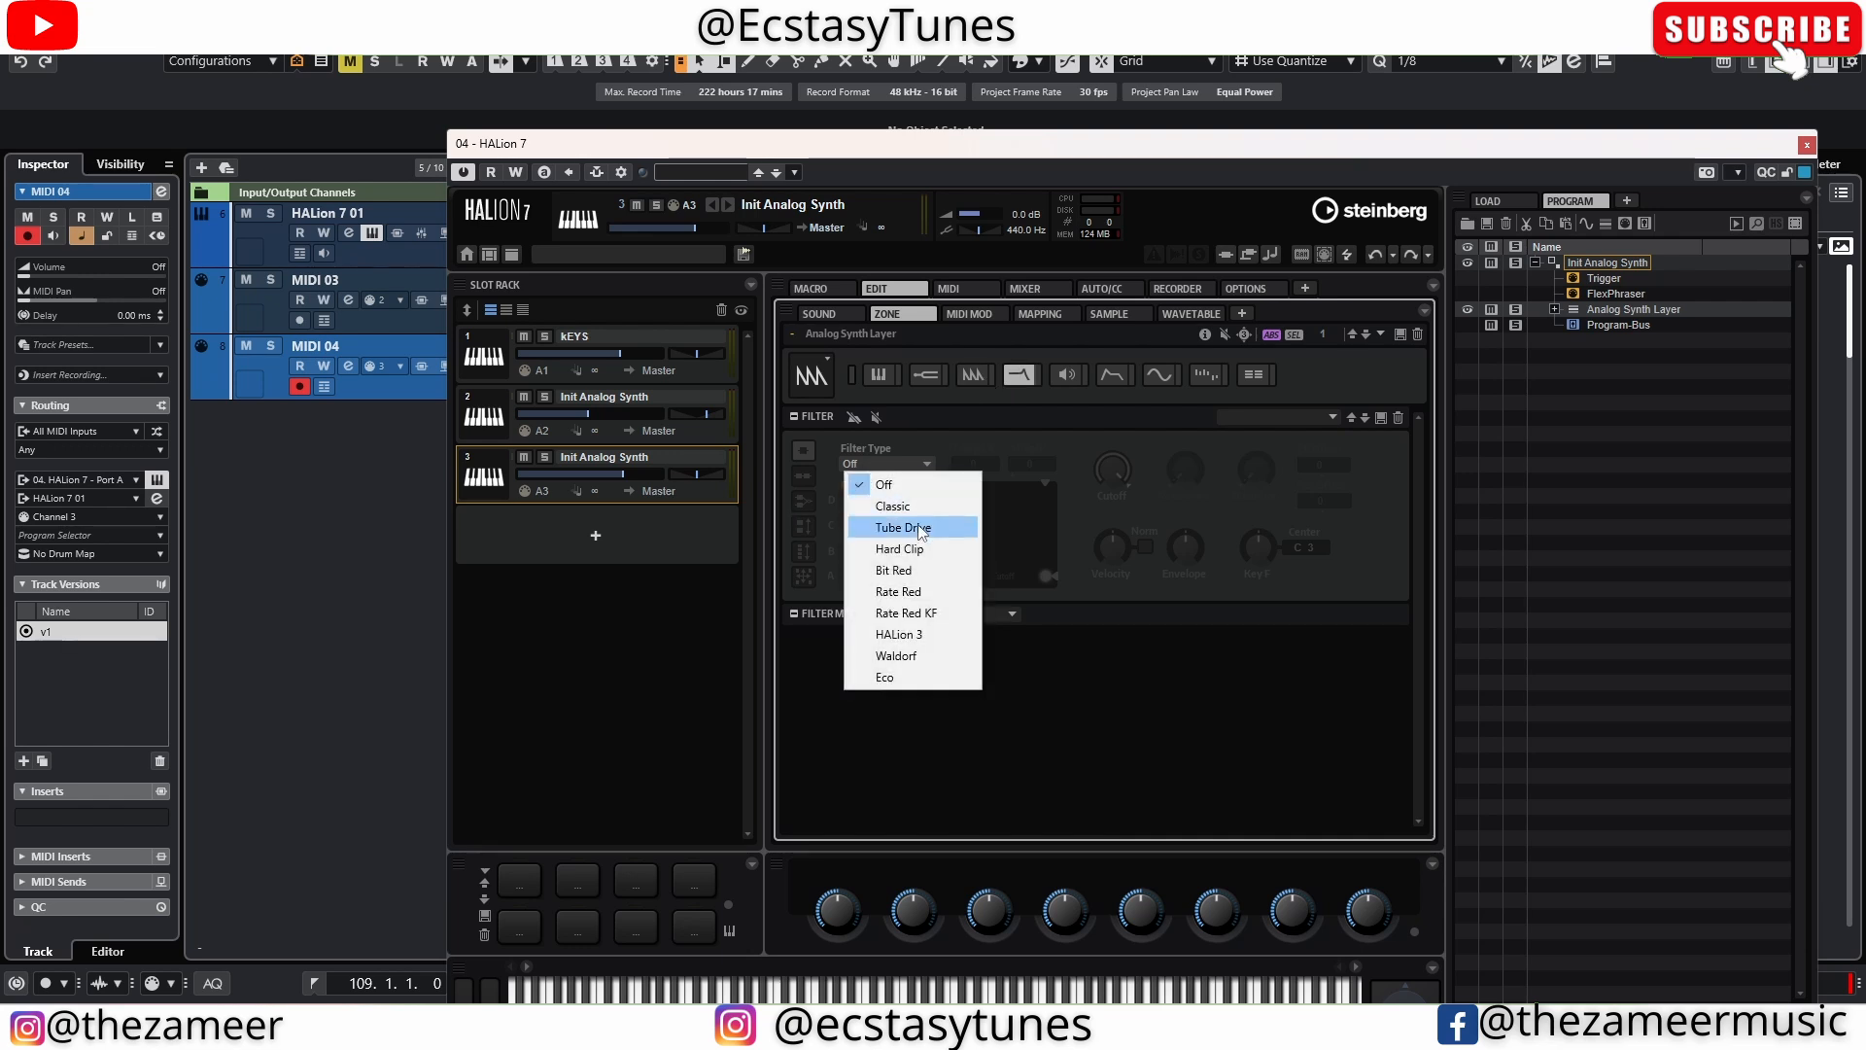
{"action": "left_click", "coordinate": [918, 527]}
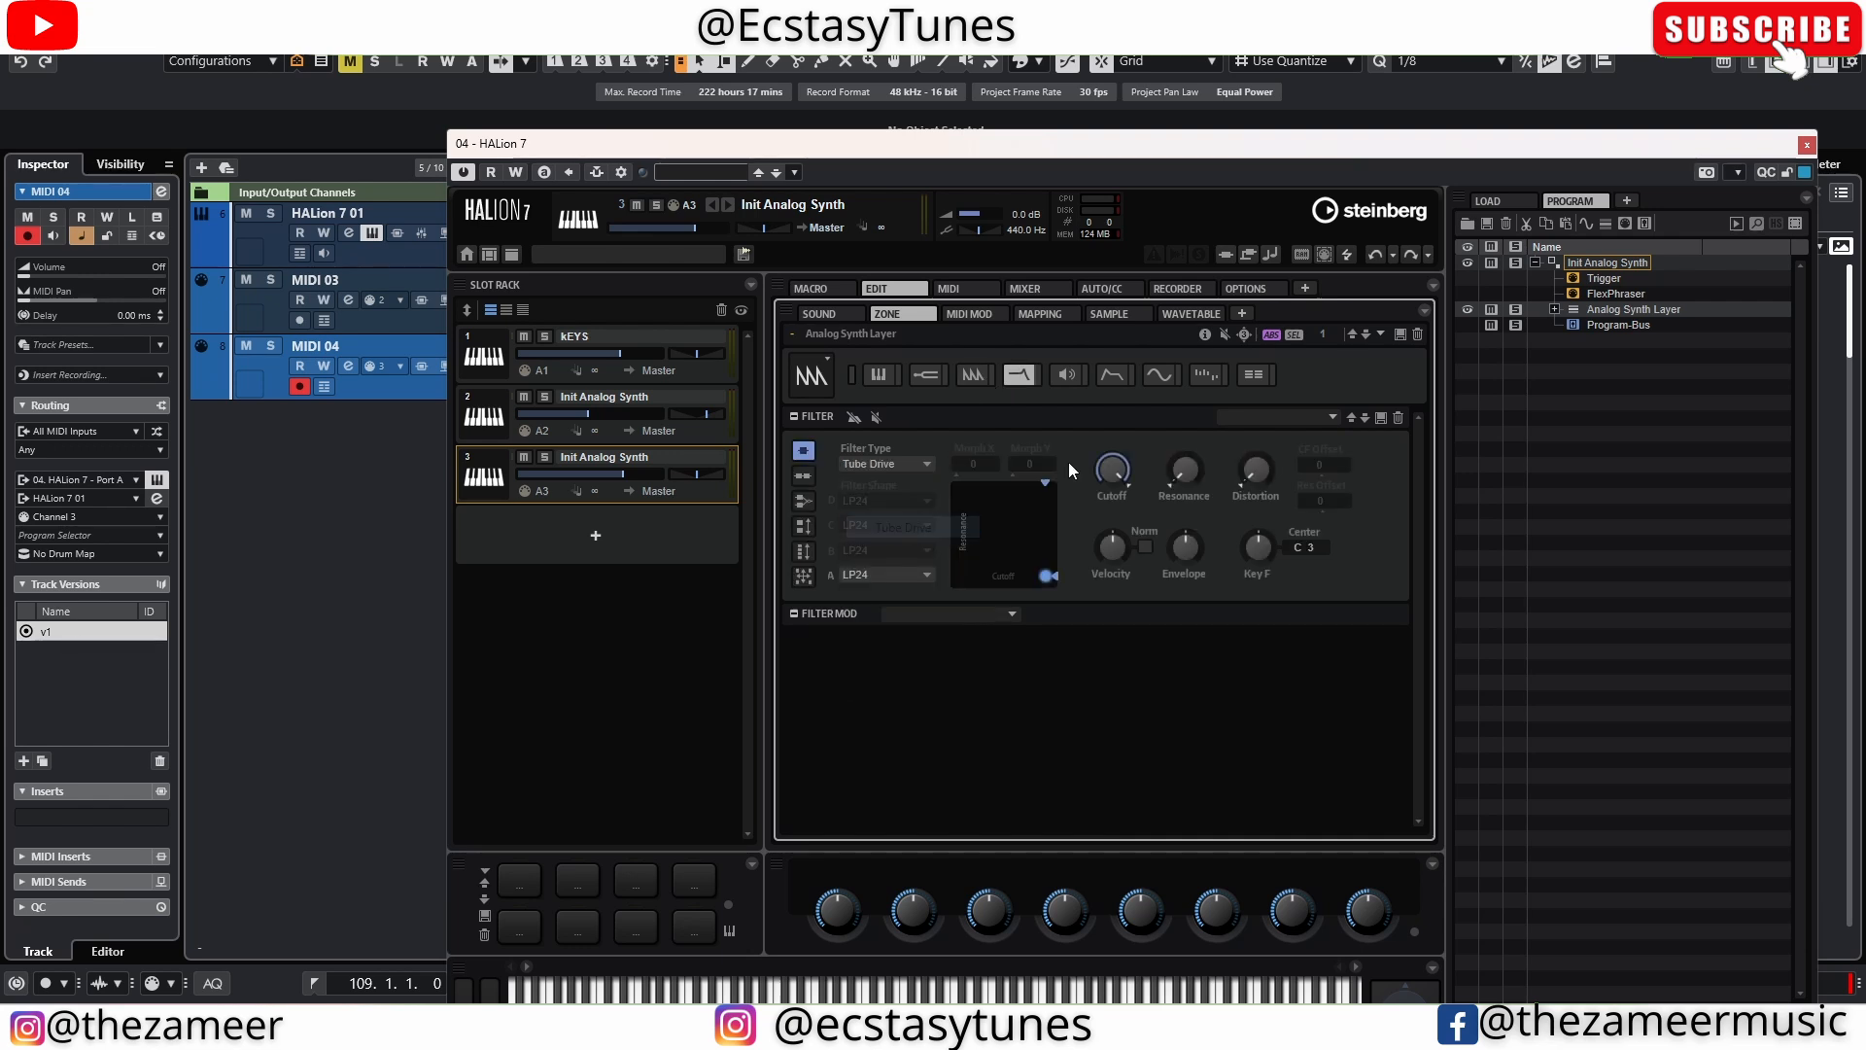
{"action": "left_click", "coordinate": [1264, 475]}
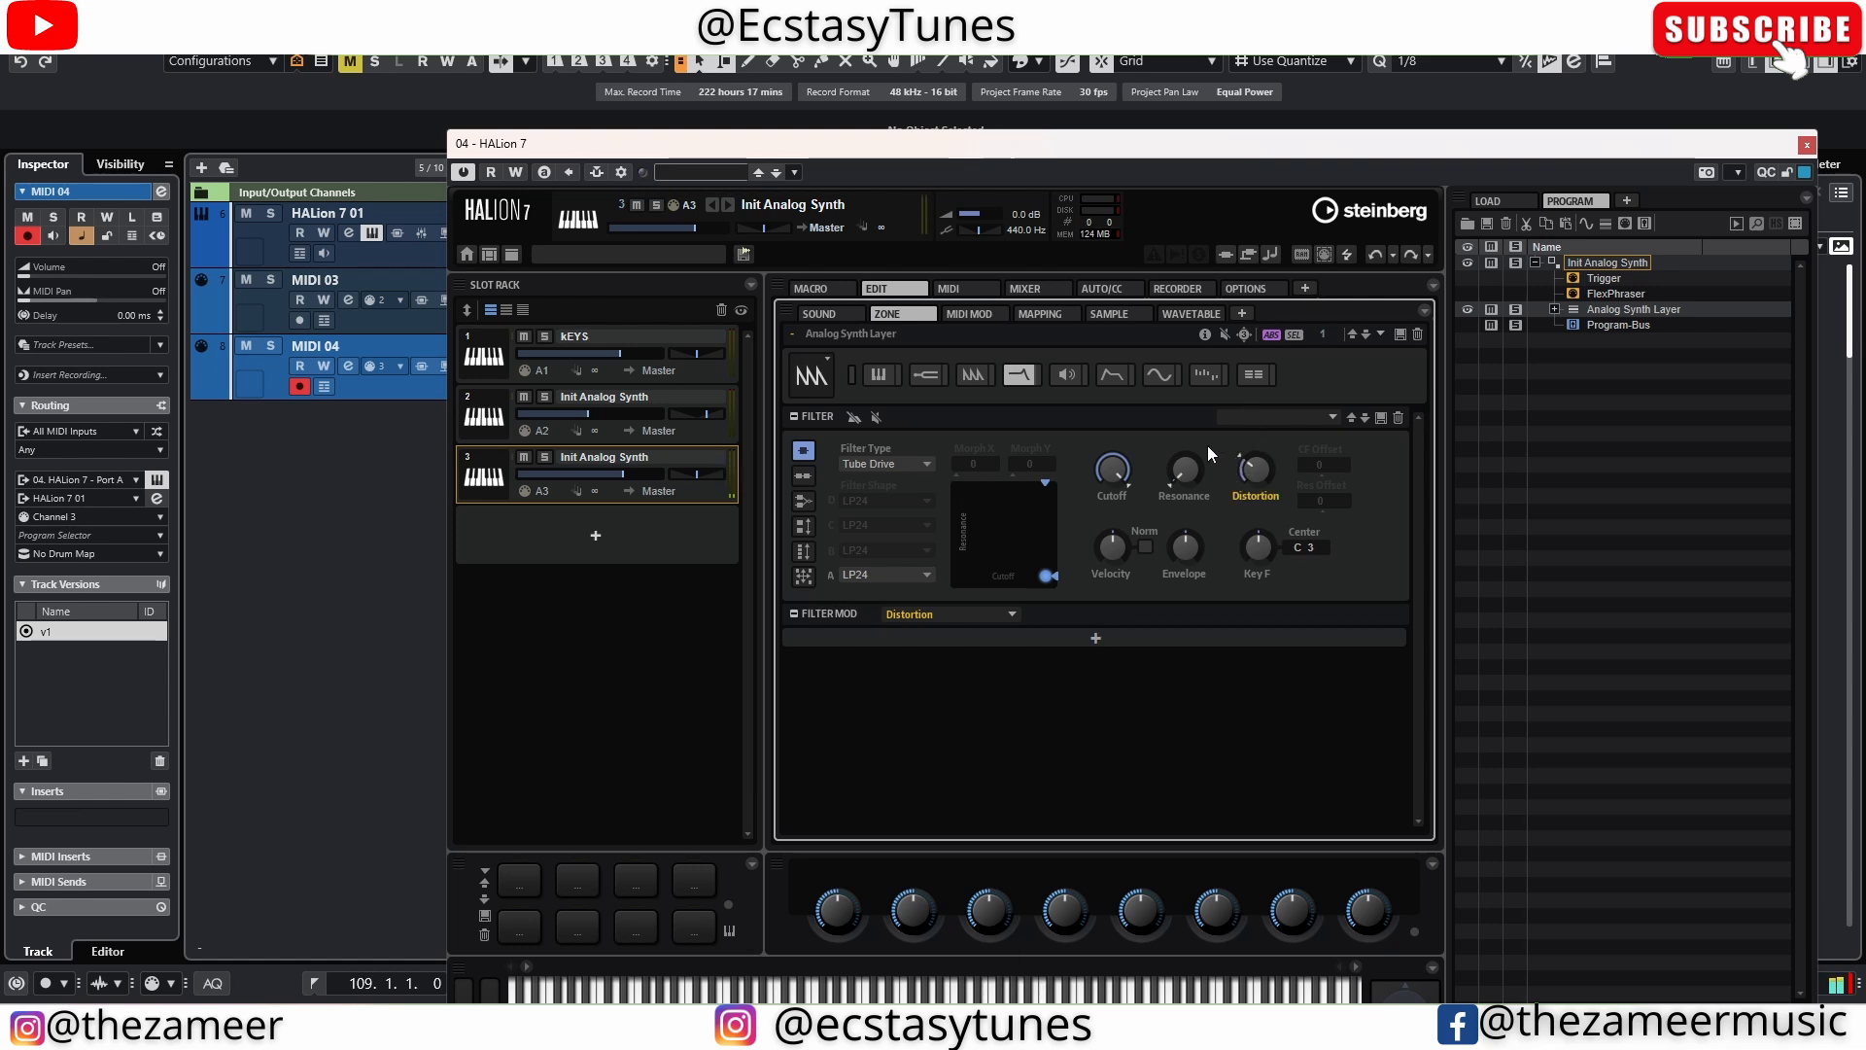
{"action": "left_click_drag", "start_coordinate": [1113, 474], "coordinate": [1120, 523]}
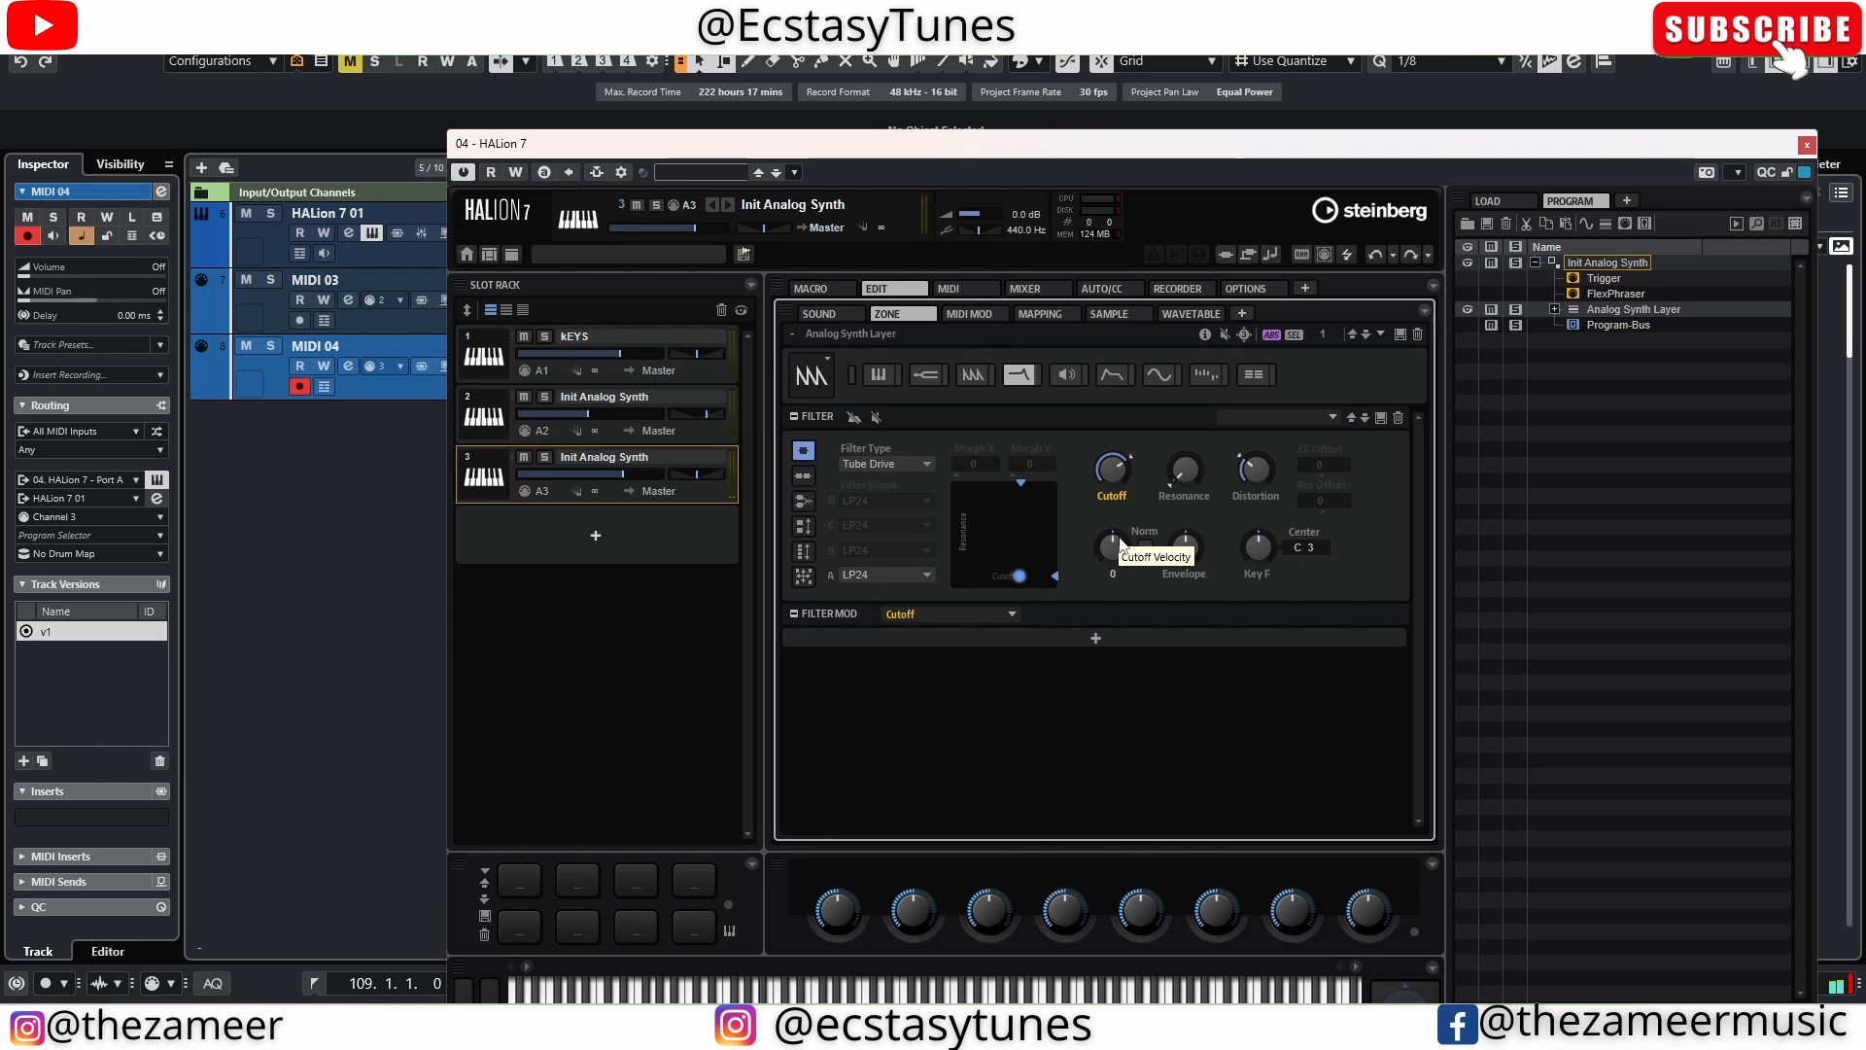
{"action": "mouse_move", "coordinate": [1114, 482]}
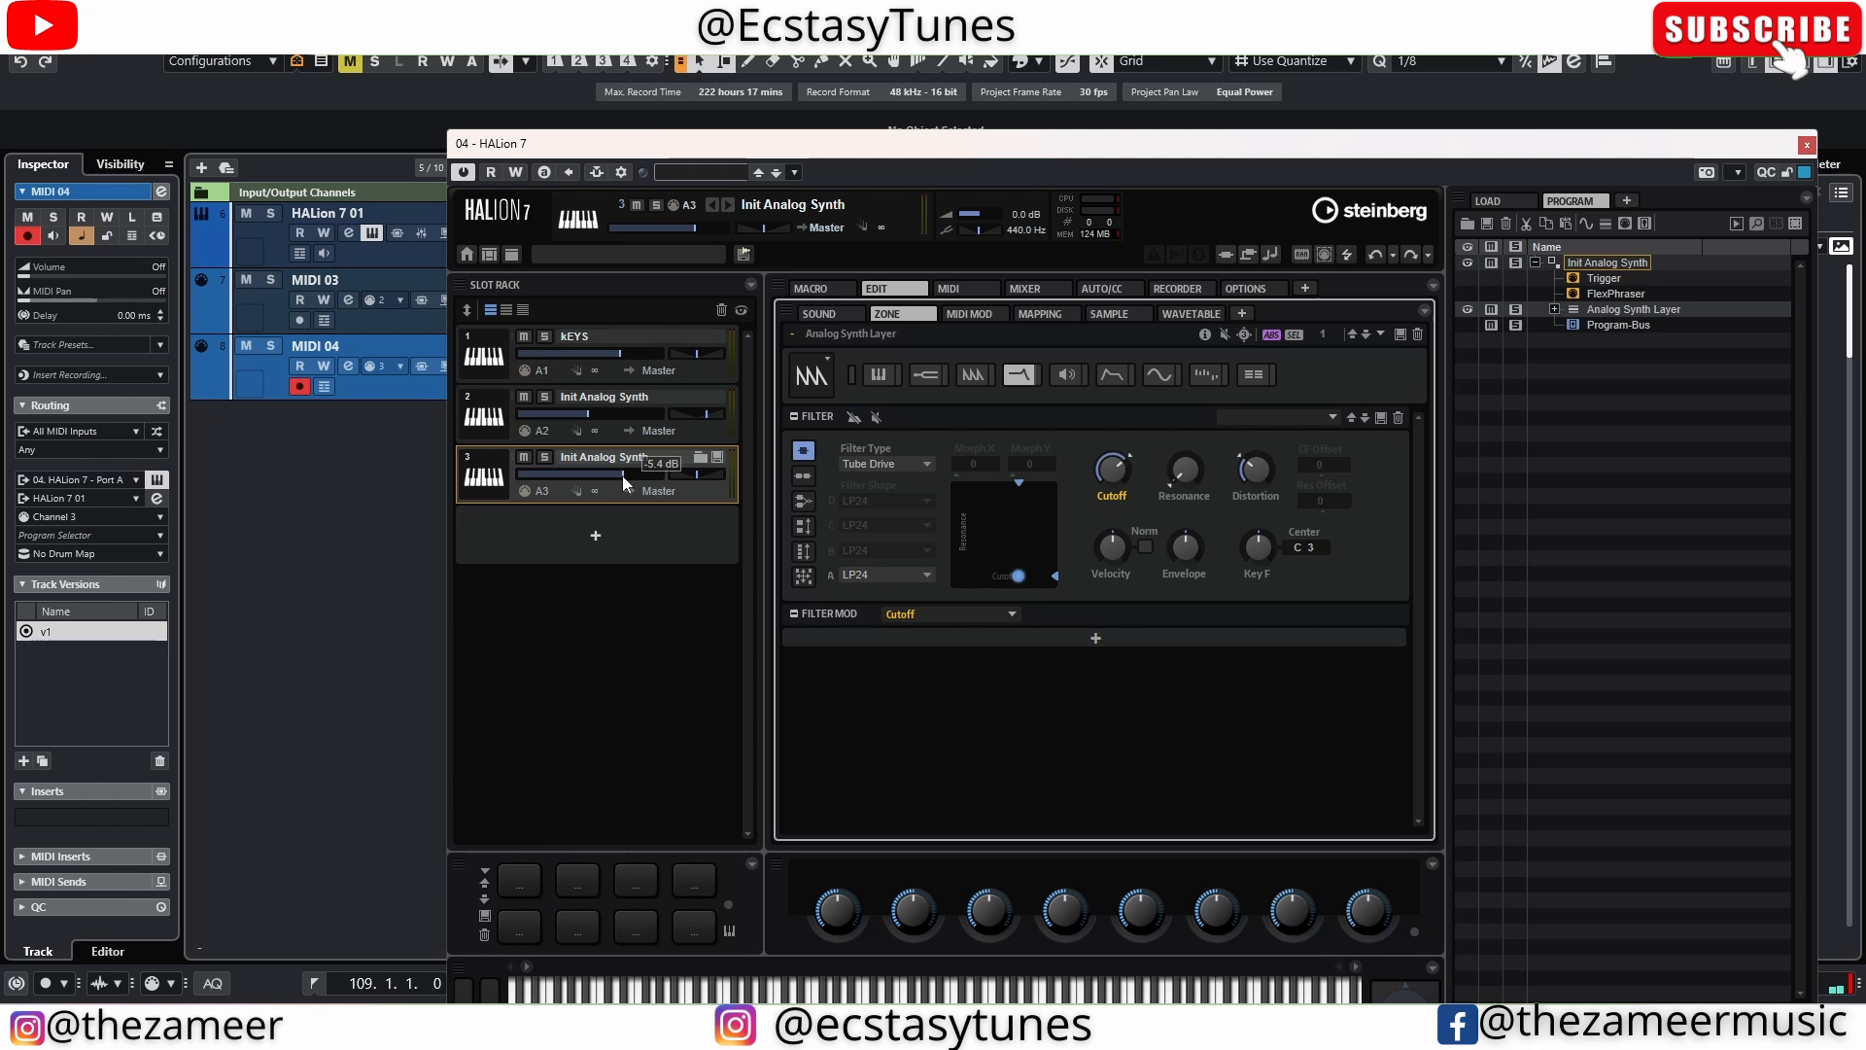
Lower the third slot's level and change its filter shape to HP6+LP18
{"action": "left_click_drag", "start_coordinate": [622, 475], "coordinate": [604, 479]}
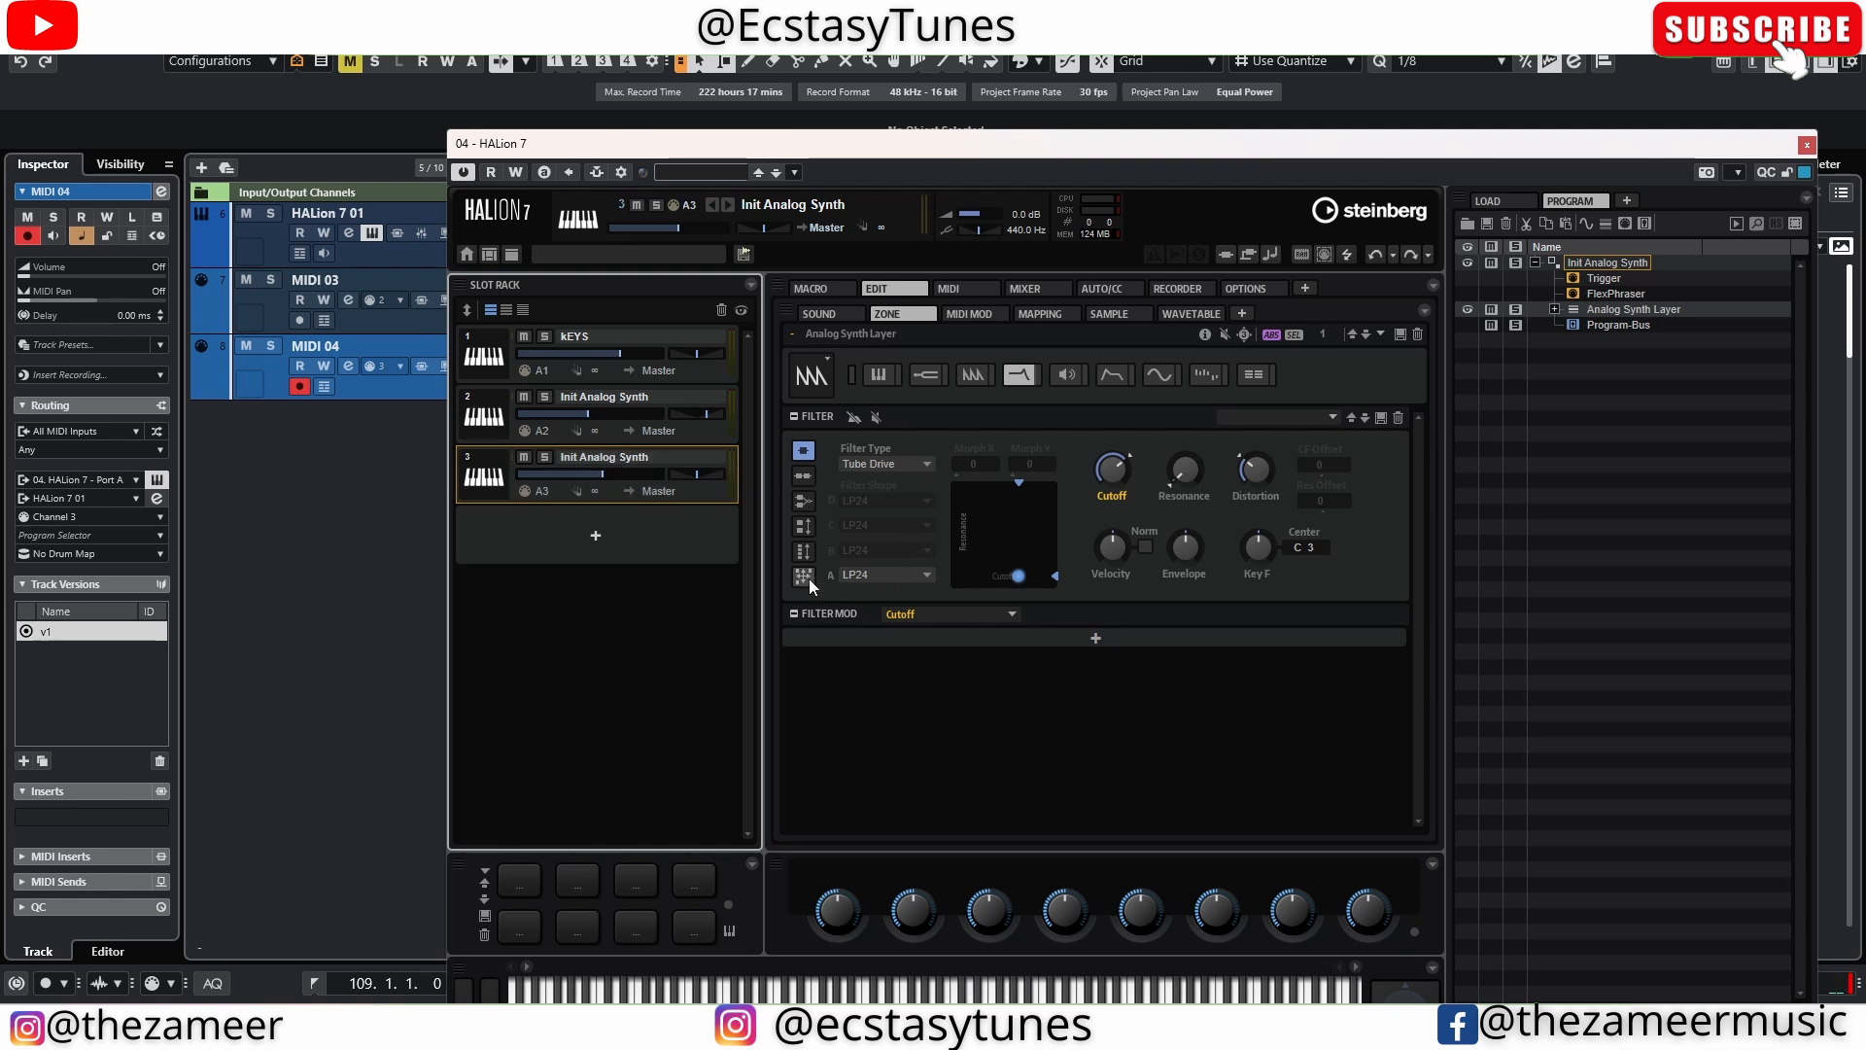
{"action": "left_click", "coordinate": [883, 574]}
{"action": "left_click", "coordinate": [952, 98]}
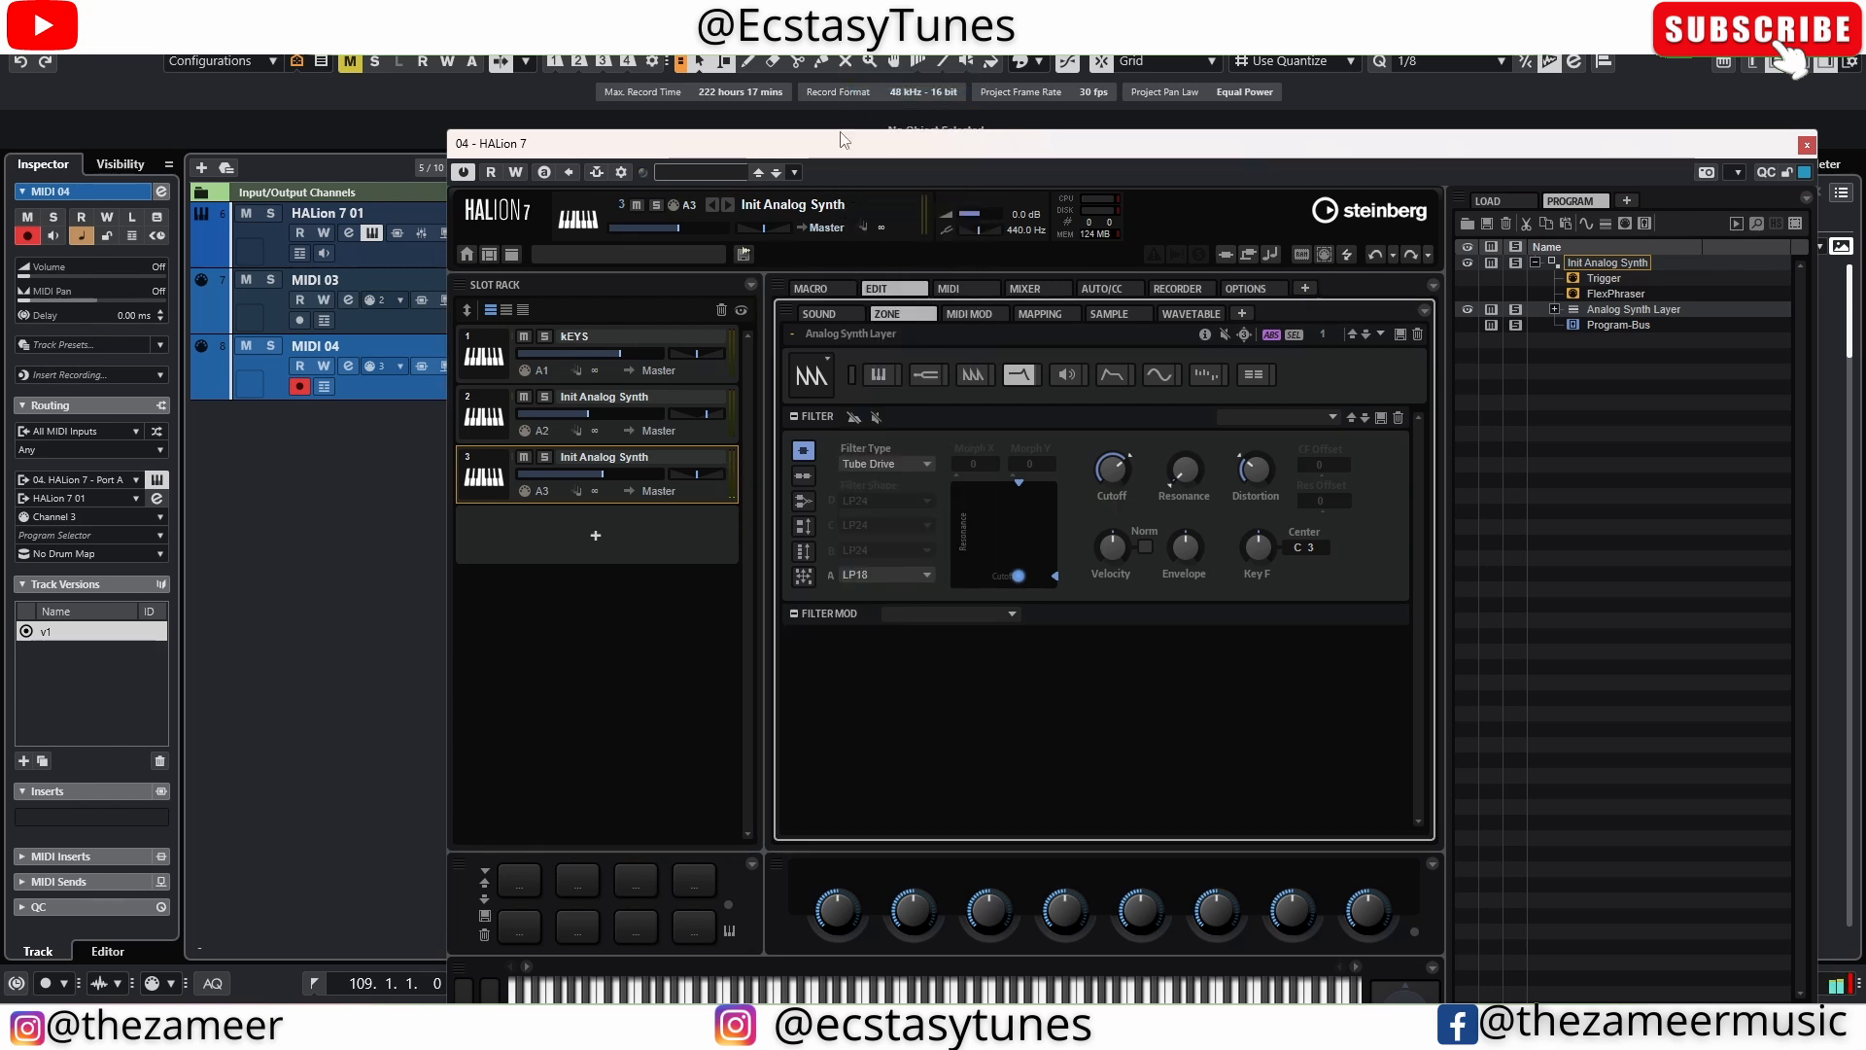
{"action": "left_click", "coordinate": [890, 579]}
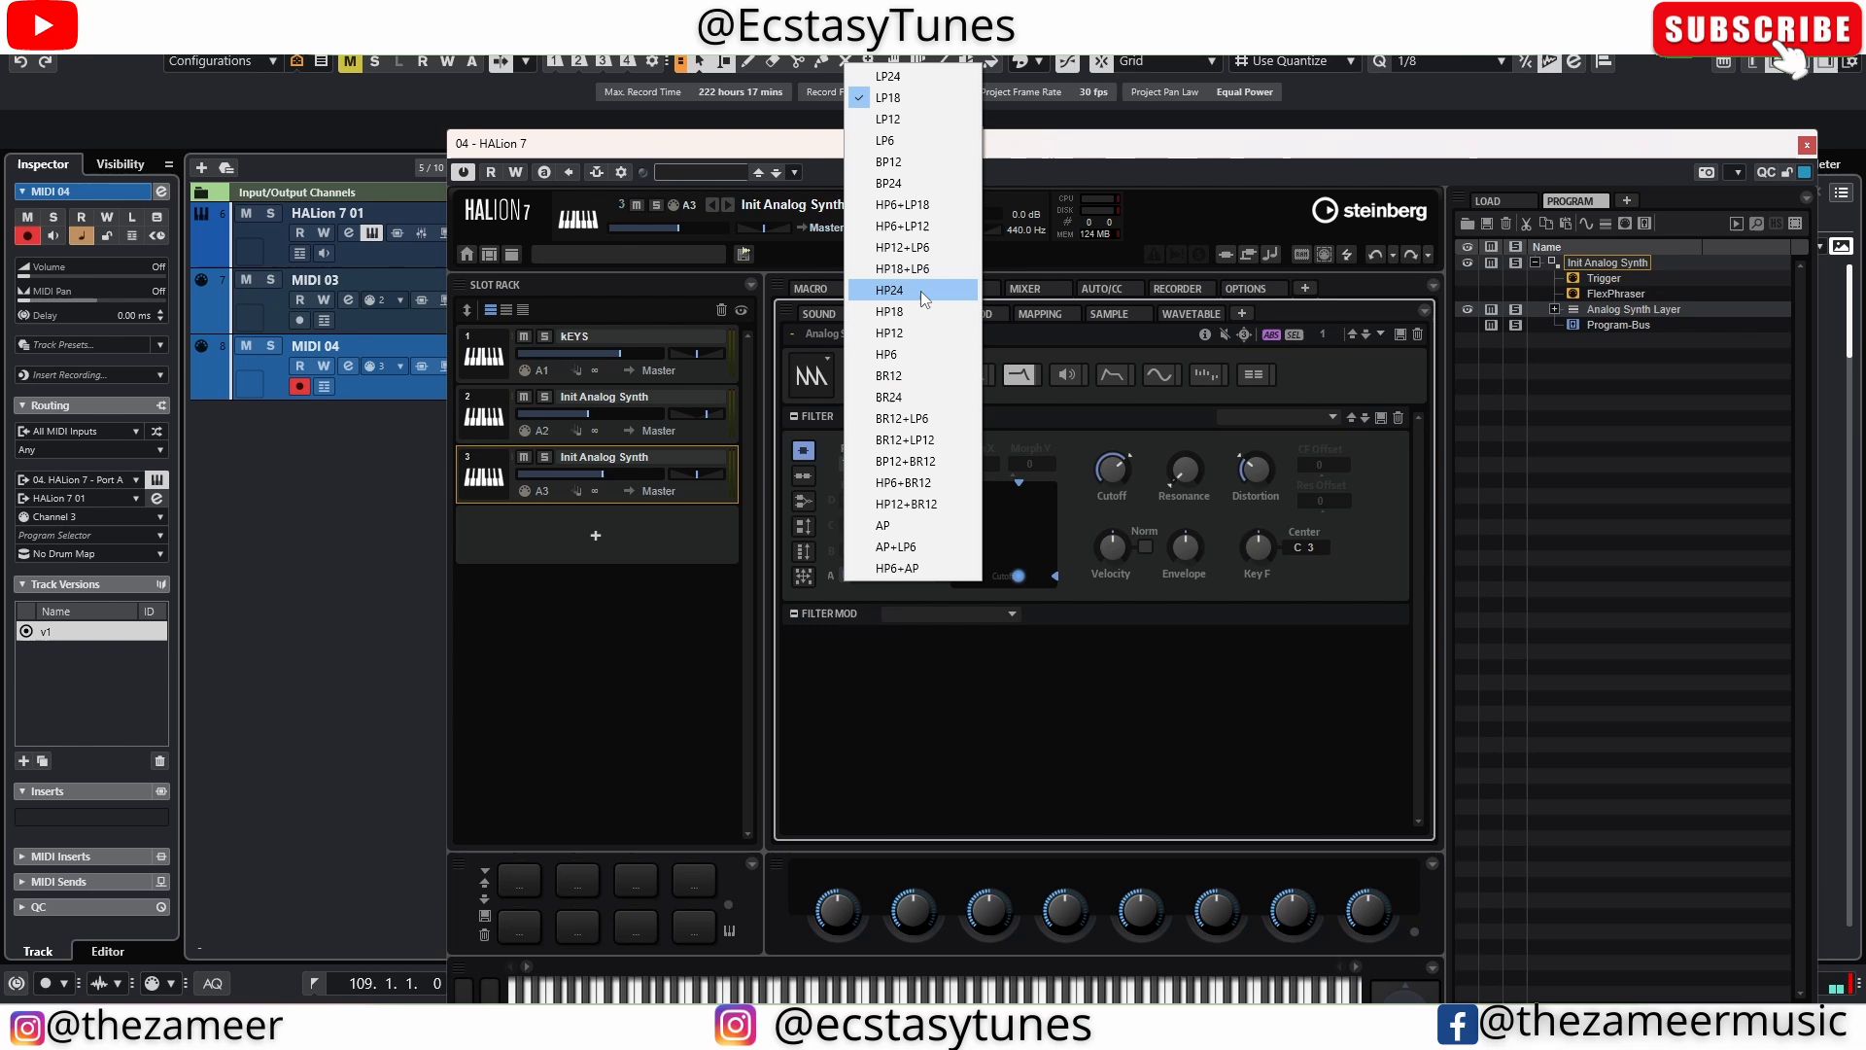
{"action": "left_click", "coordinate": [917, 203]}
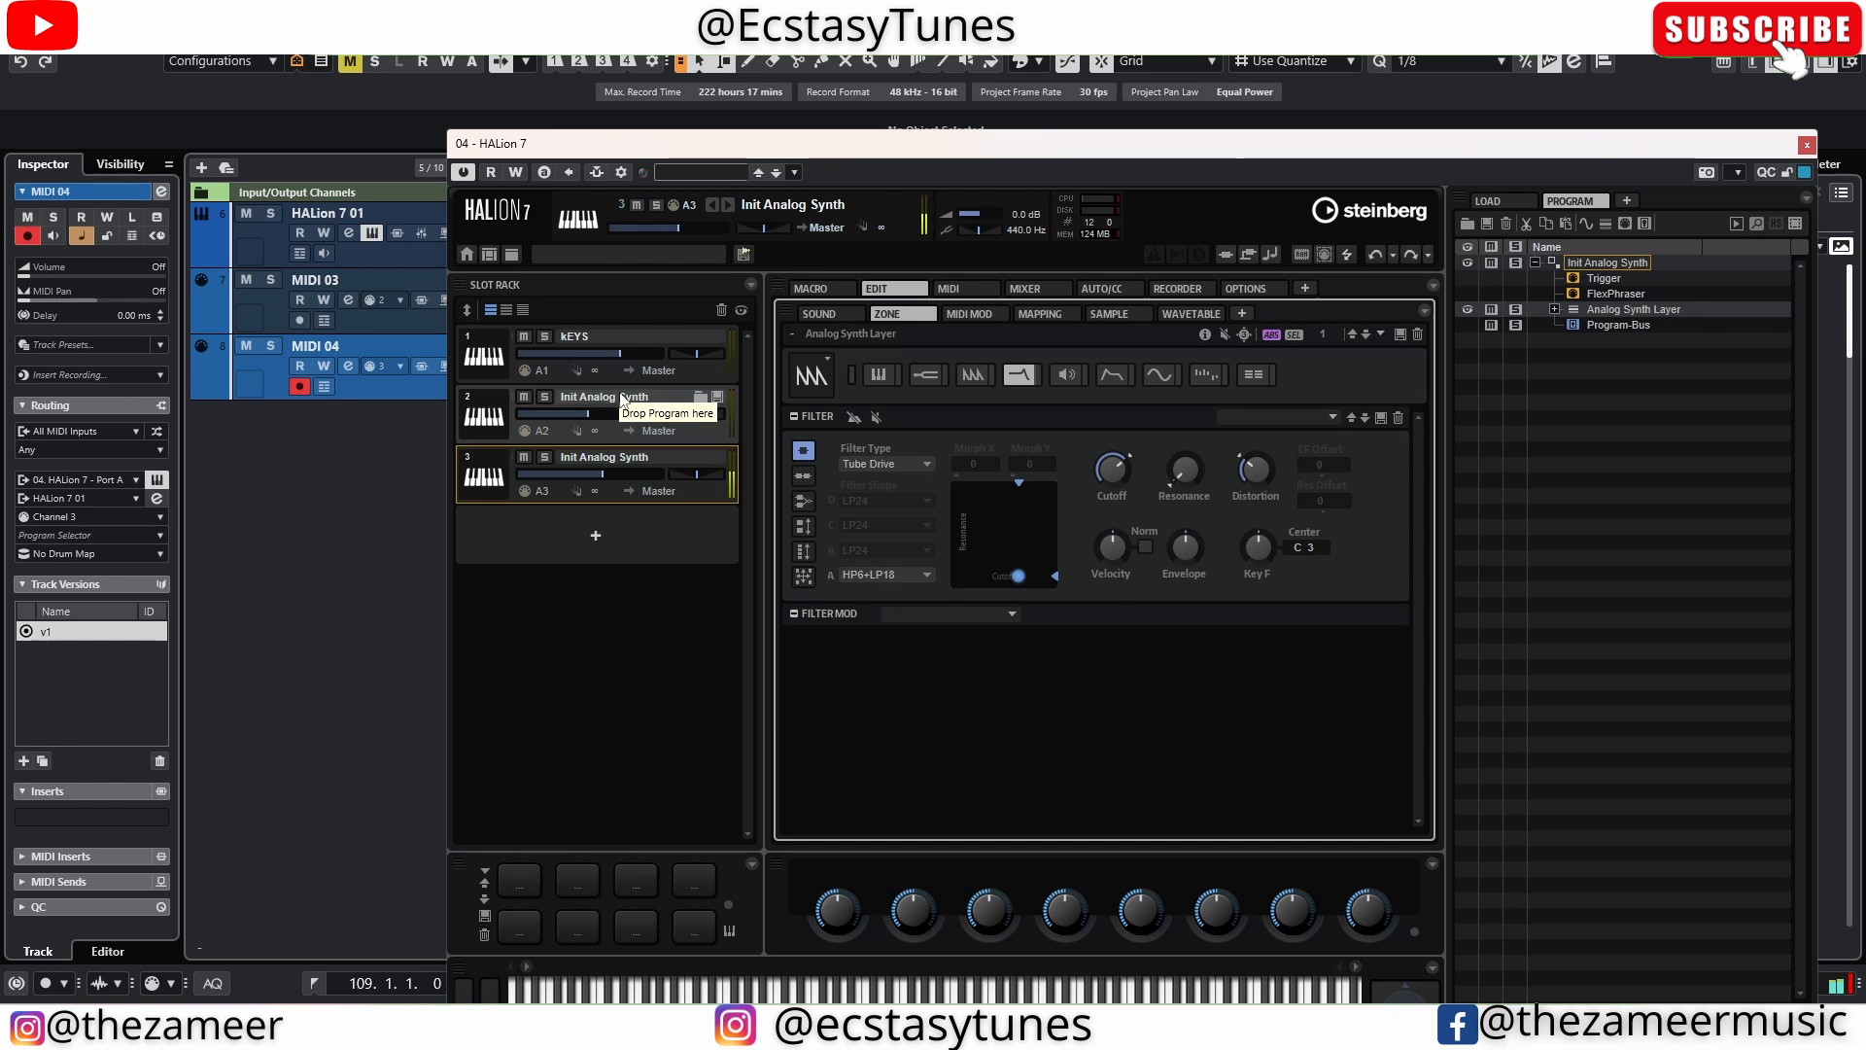
Audition the second slot and the kEYS slot by selecting the MIDI 03 and HALion 7 01 tracks in turn
{"action": "left_click", "coordinate": [272, 308]}
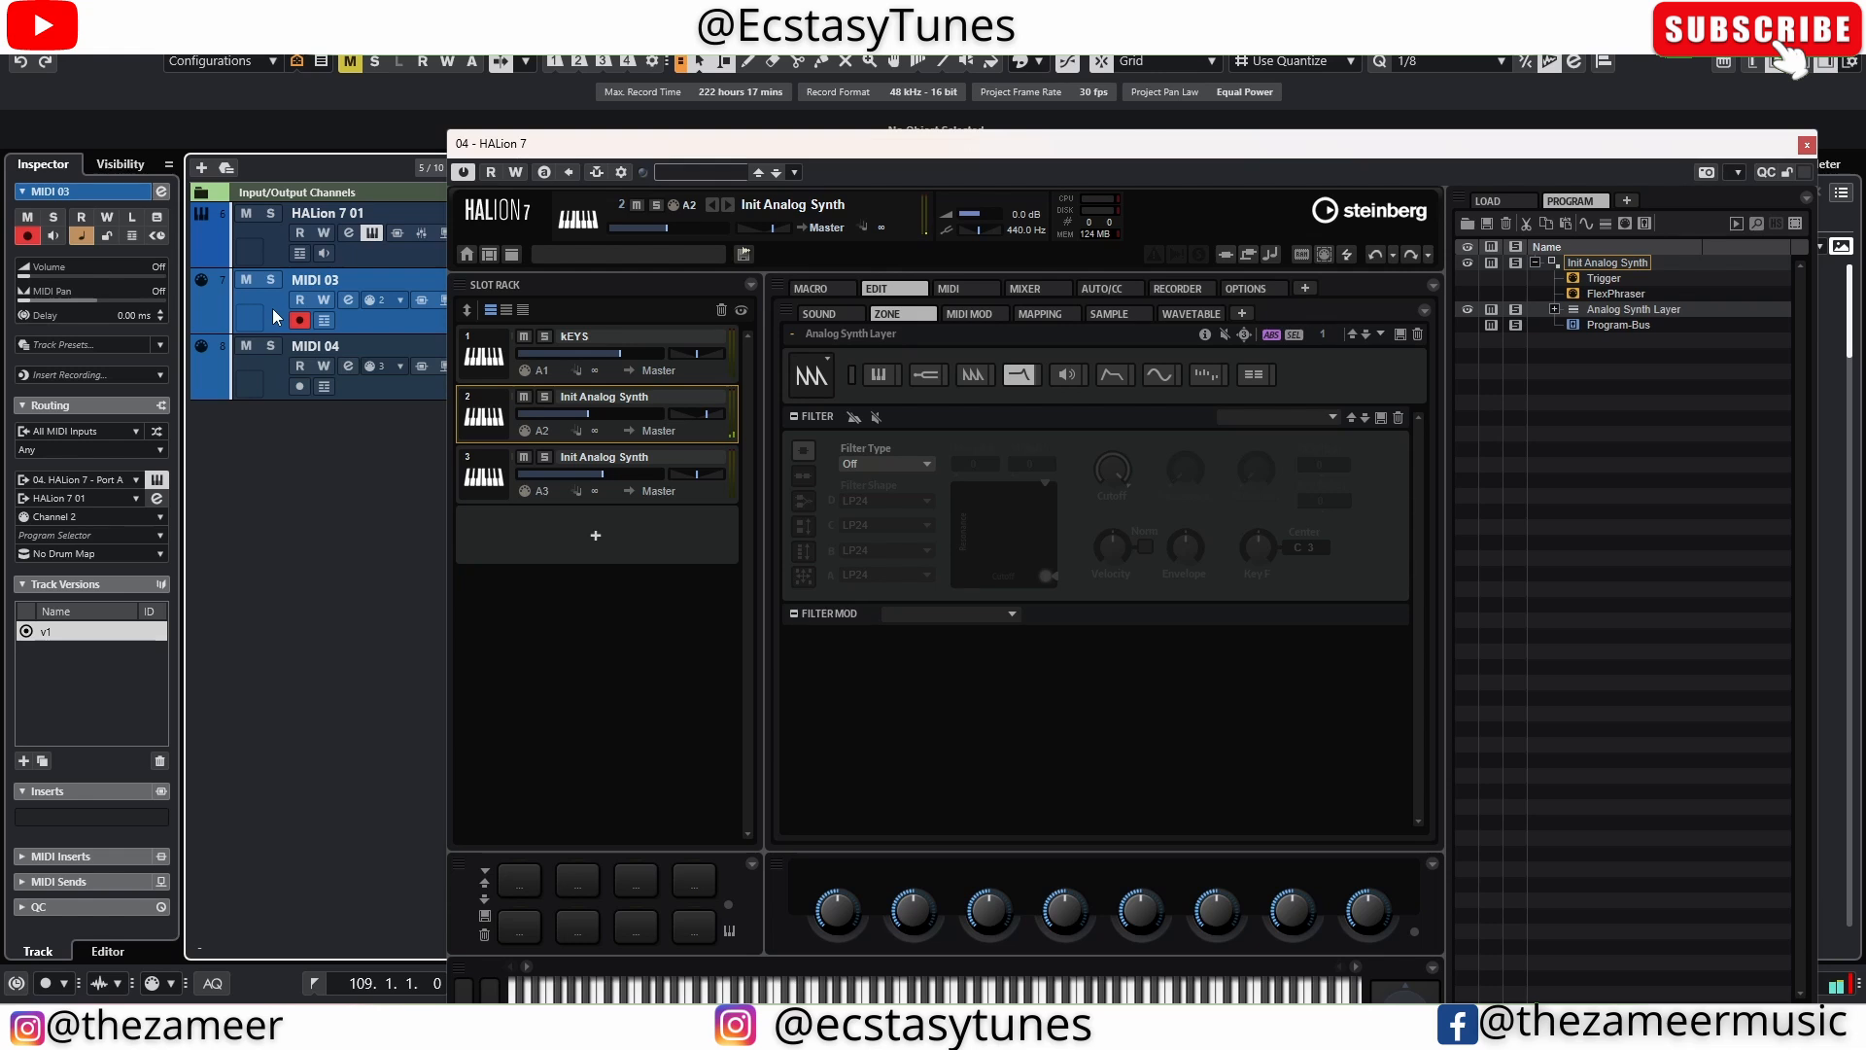
{"action": "left_click", "coordinate": [270, 248]}
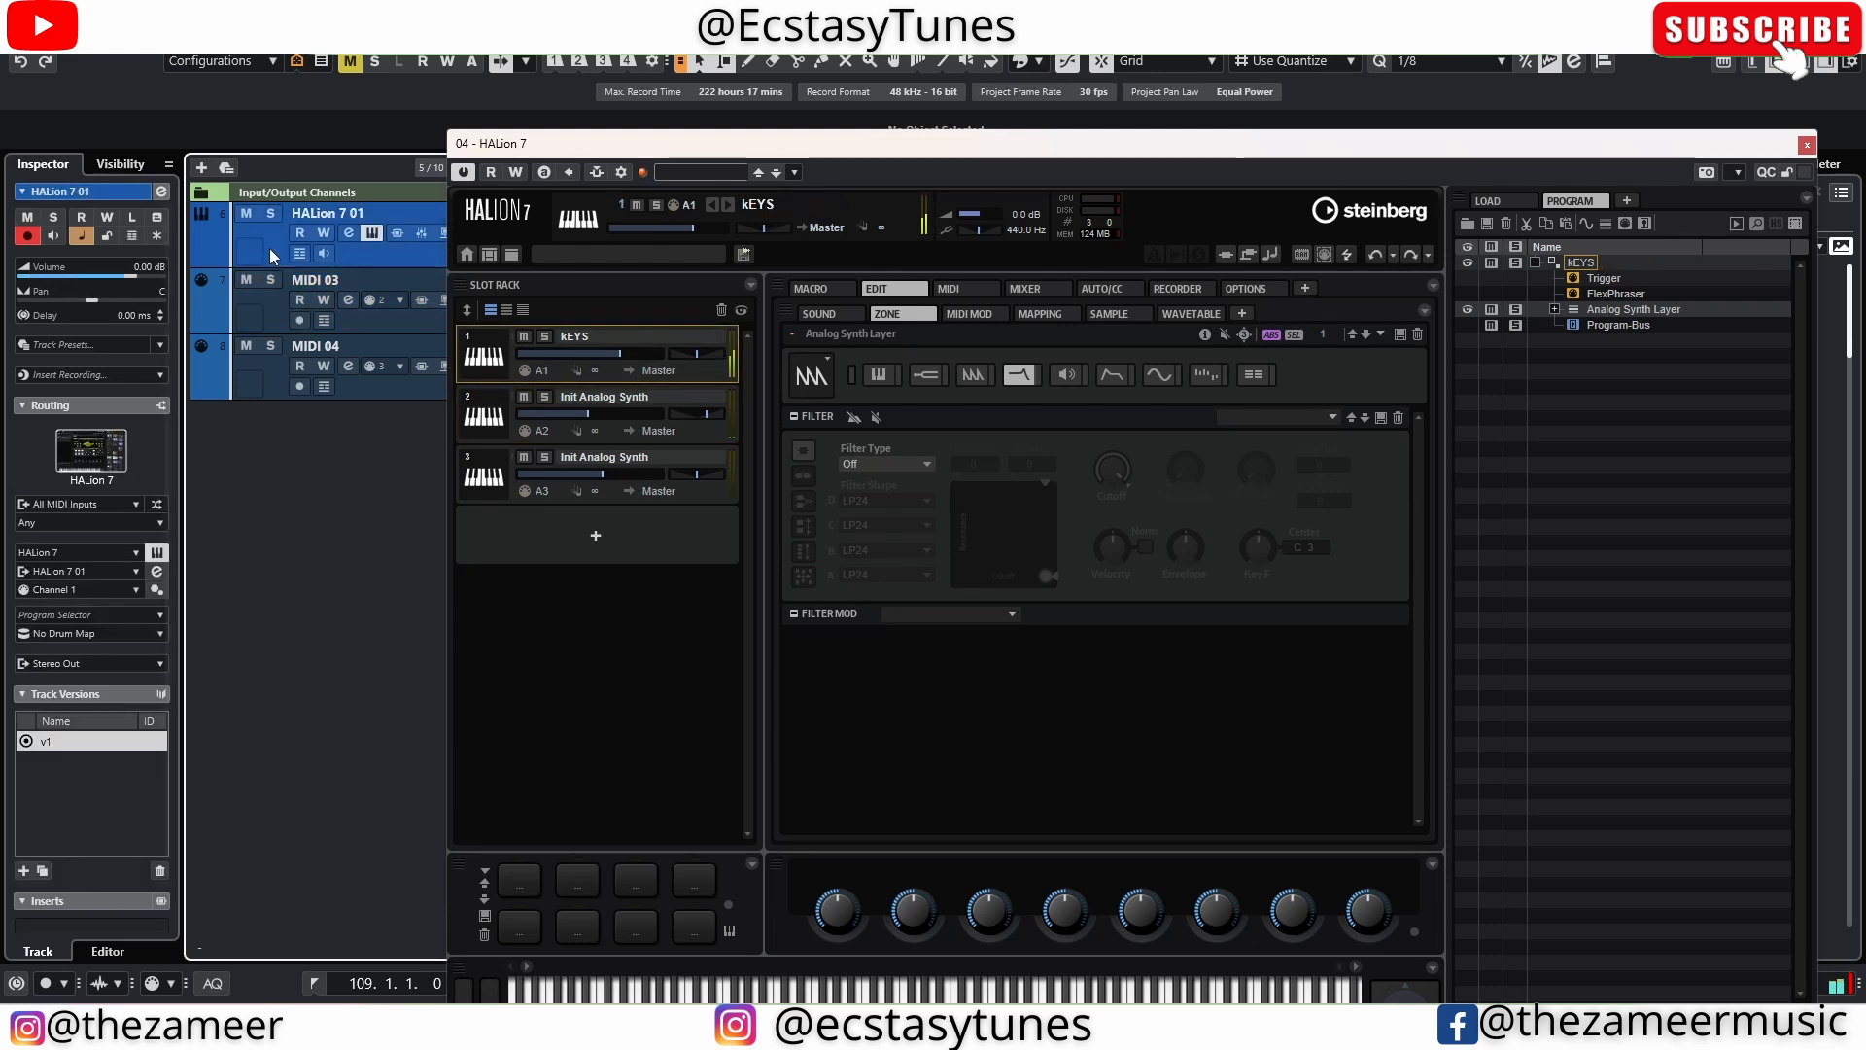